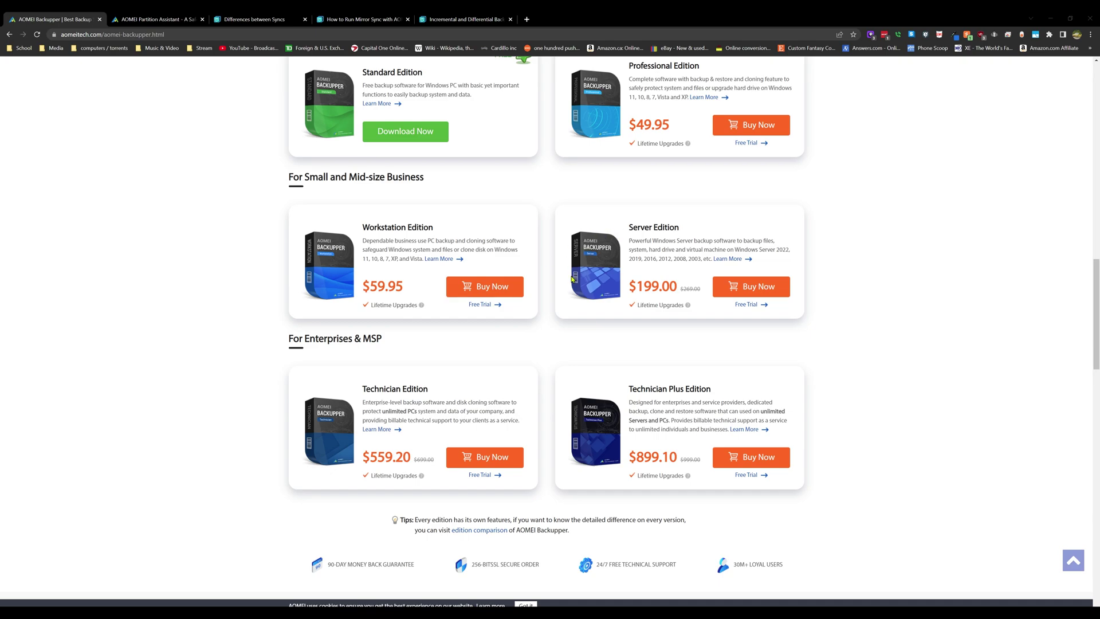
- Examine the AOMEI Backupper product page, comparing the home, business and enterprise editions, their prices and the main features
{"action": "scroll", "coordinate": [527, 271], "scroll_direction": "up", "scroll_amount": 5}
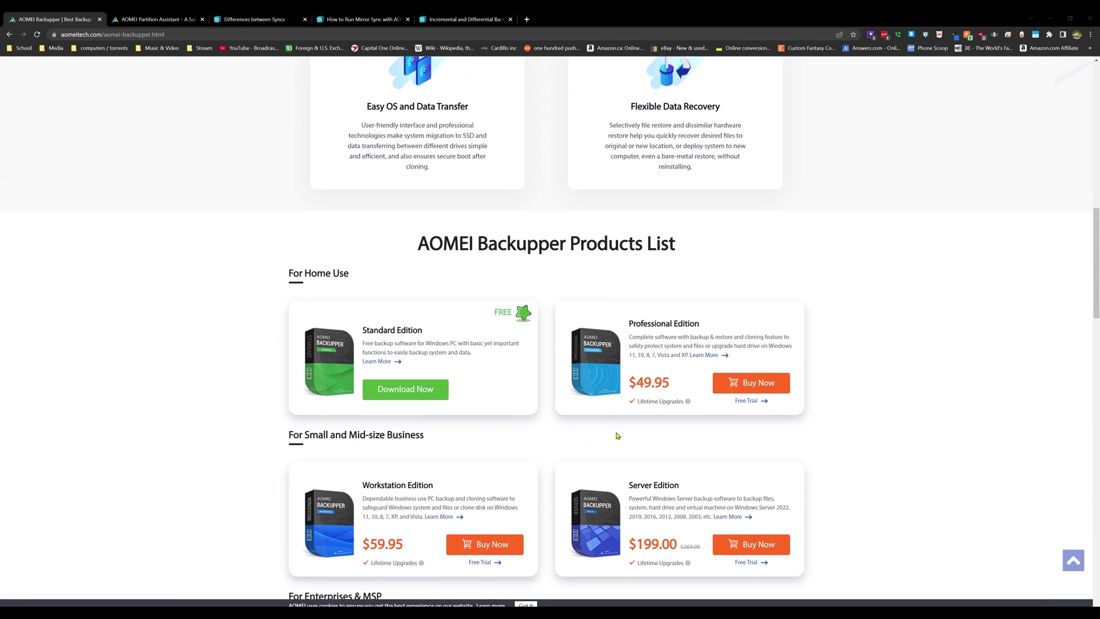
{"action": "scroll", "coordinate": [616, 437], "scroll_direction": "down", "scroll_amount": 9}
{"action": "scroll", "coordinate": [658, 394], "scroll_direction": "down", "scroll_amount": 6}
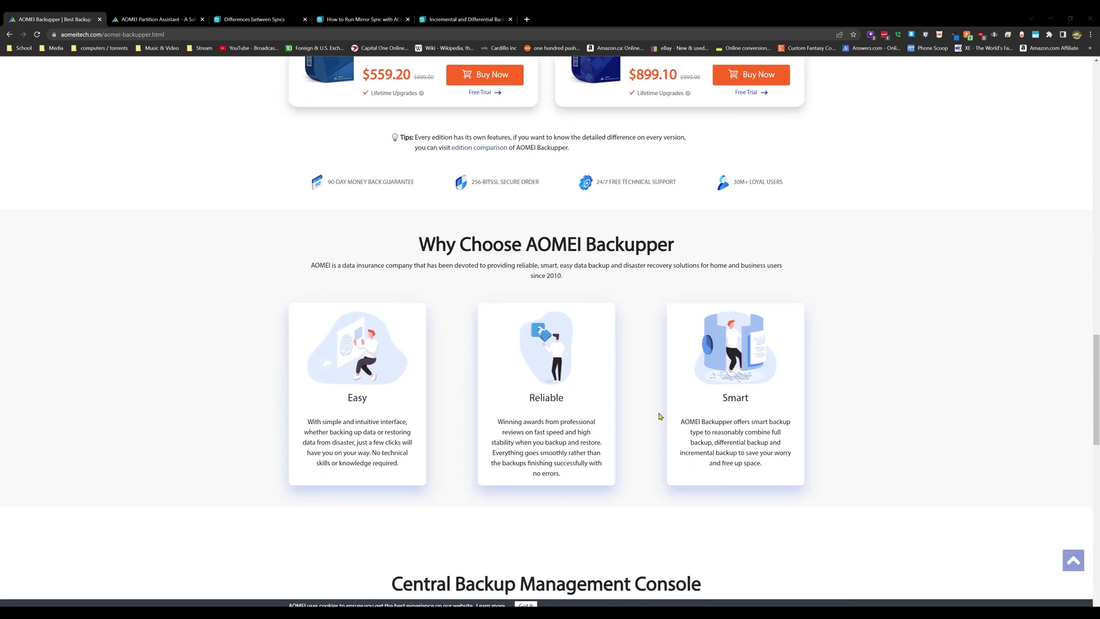
{"action": "scroll", "coordinate": [629, 426], "scroll_direction": "up", "scroll_amount": 20}
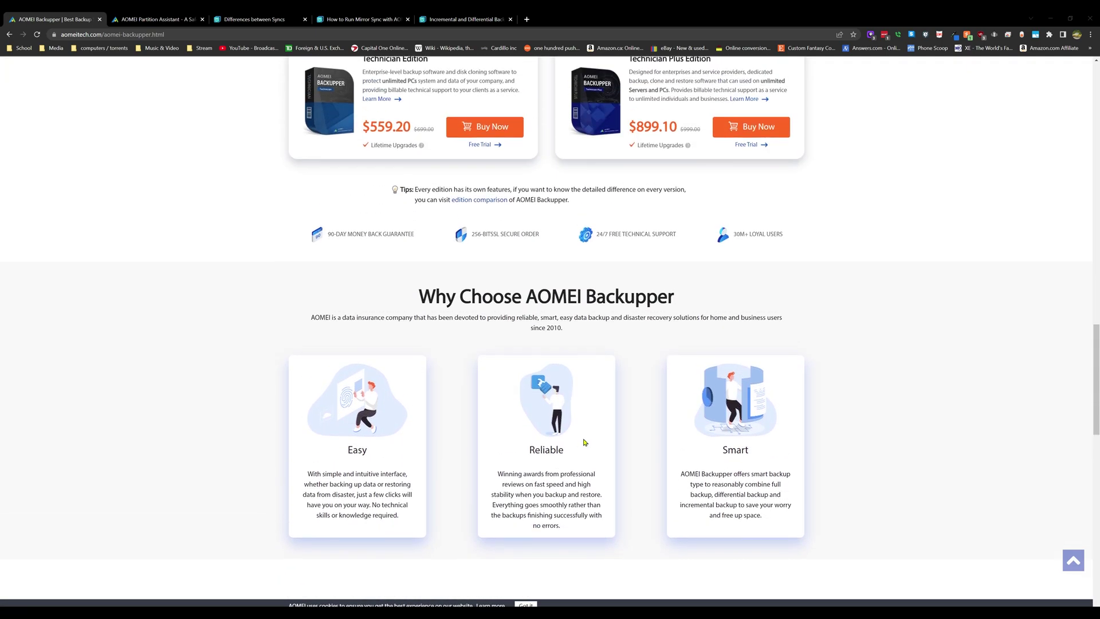
{"action": "scroll", "coordinate": [617, 327], "scroll_direction": "up", "scroll_amount": 5}
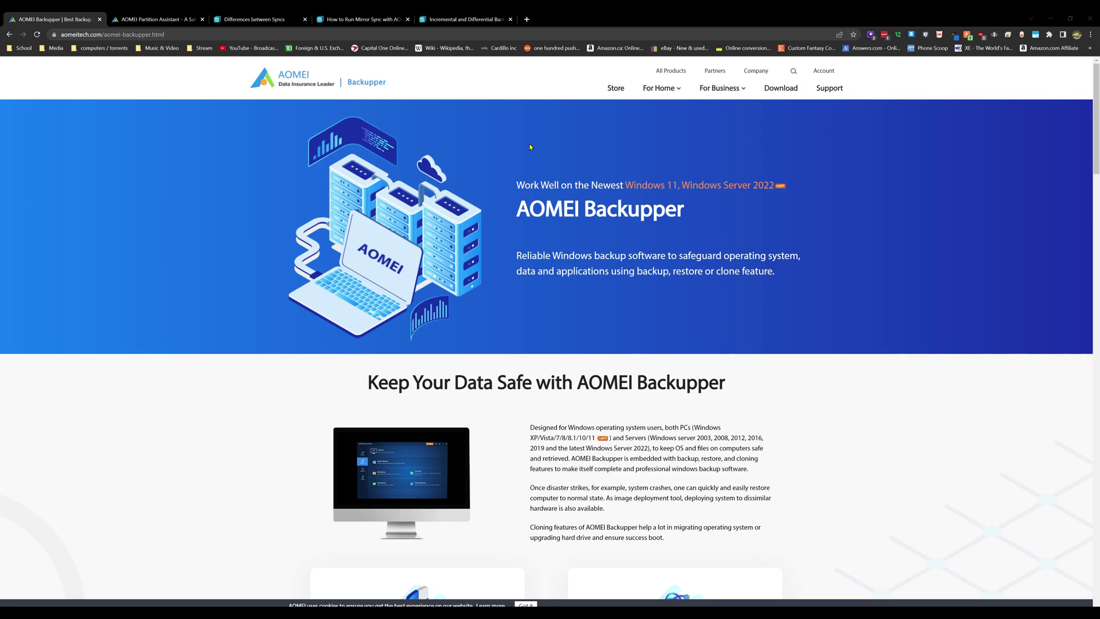
{"action": "scroll", "coordinate": [501, 233], "scroll_direction": "down", "scroll_amount": 15}
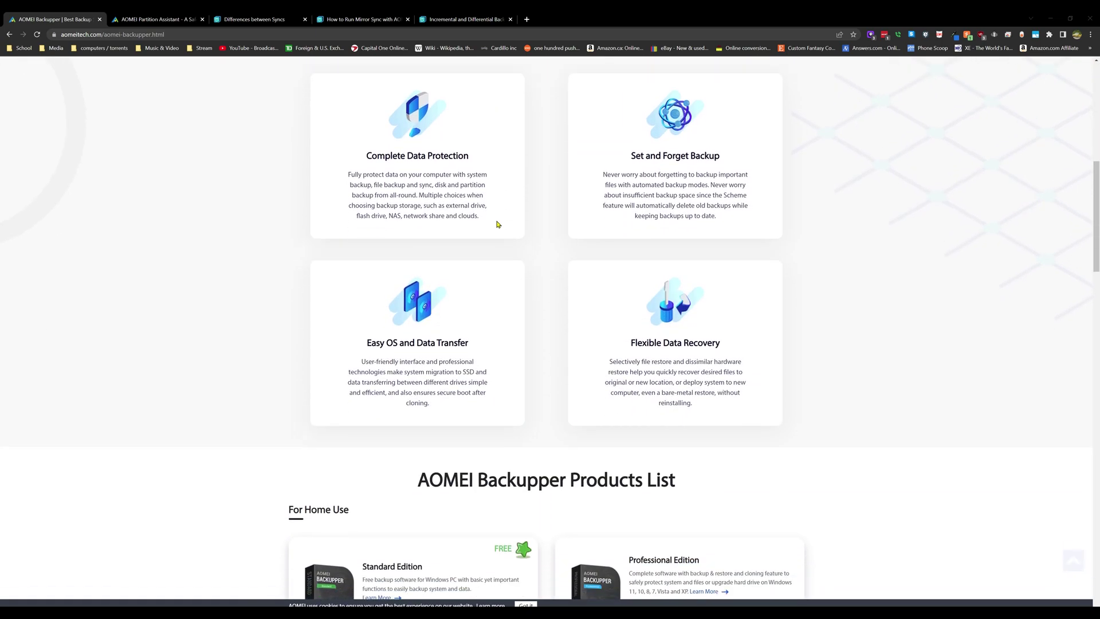
{"action": "scroll", "coordinate": [451, 207], "scroll_direction": "up", "scroll_amount": 3}
{"action": "scroll", "coordinate": [516, 218], "scroll_direction": "up", "scroll_amount": 3}
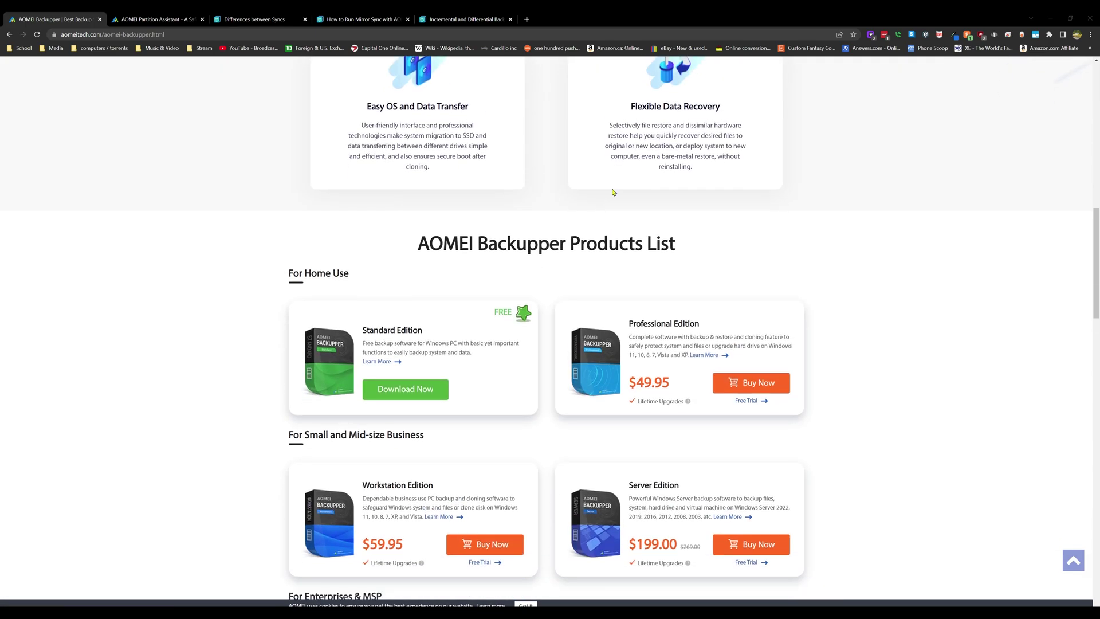
{"action": "scroll", "coordinate": [609, 207], "scroll_direction": "down", "scroll_amount": 2}
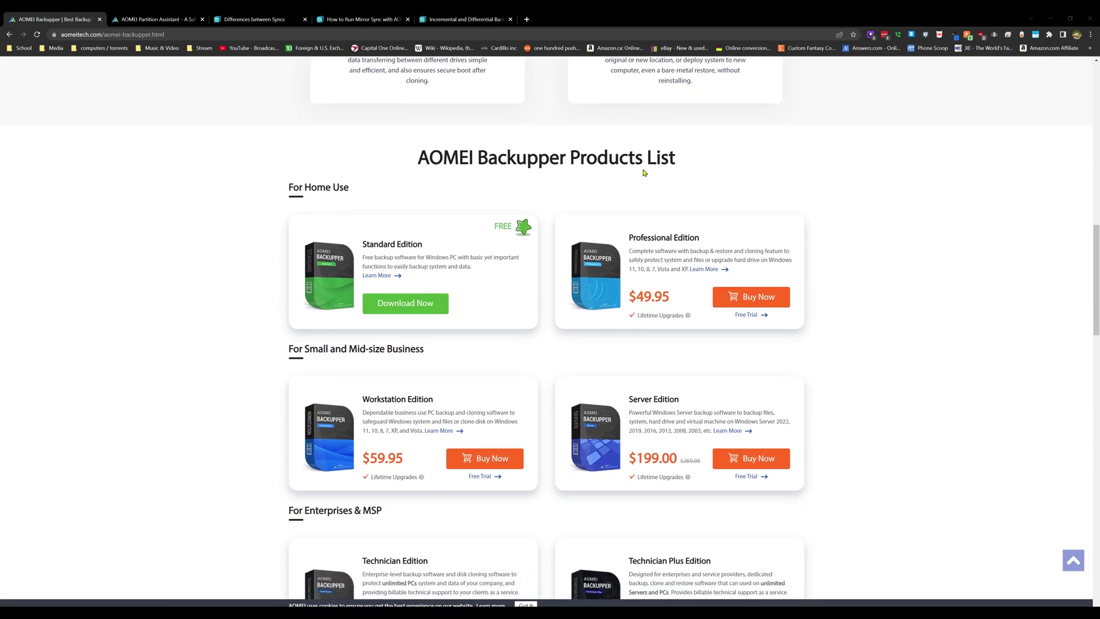
{"action": "scroll", "coordinate": [479, 253], "scroll_direction": "up", "scroll_amount": 15}
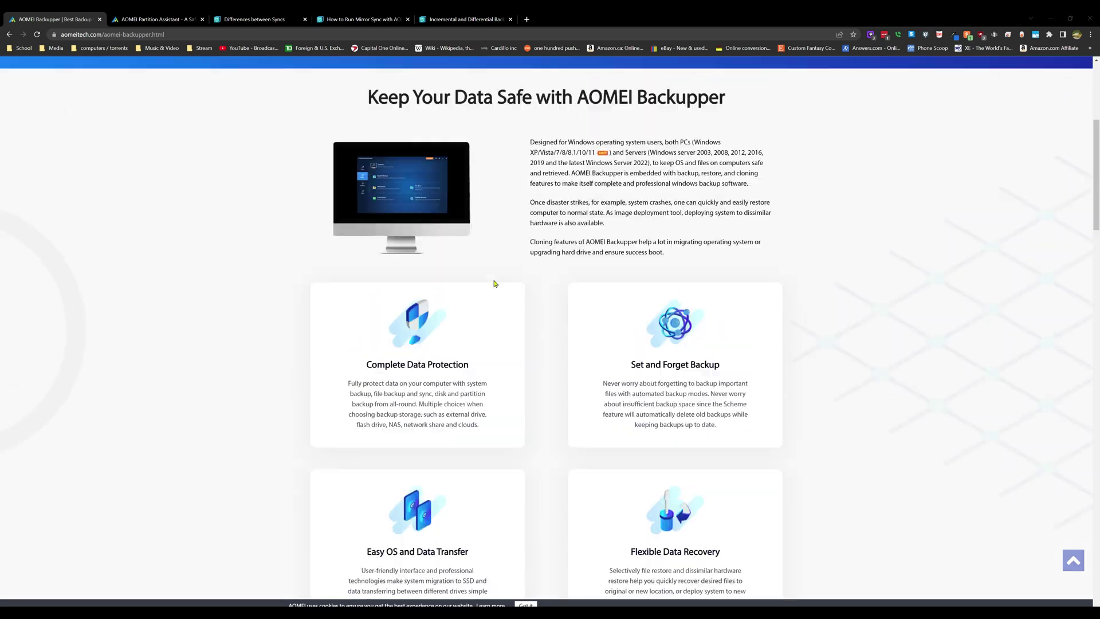
- Choose AOMEI Backupper Standard from the home-use products and launch the installed AOMEI Backupper Pro Trial
{"action": "mouse_move", "coordinate": [659, 89]}
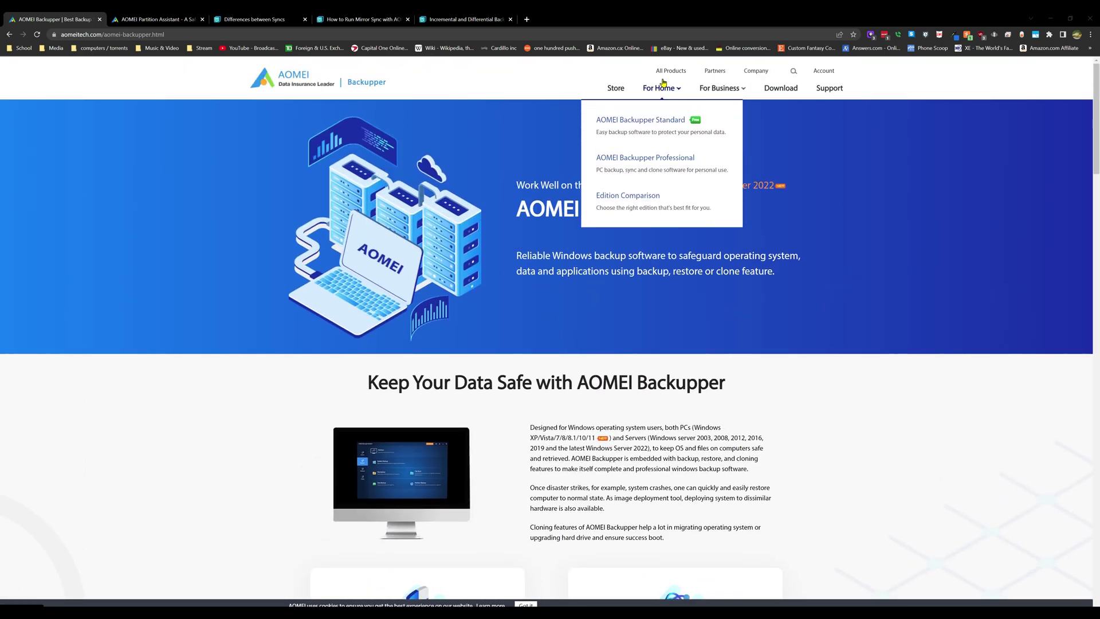
{"action": "left_click", "coordinate": [647, 122]}
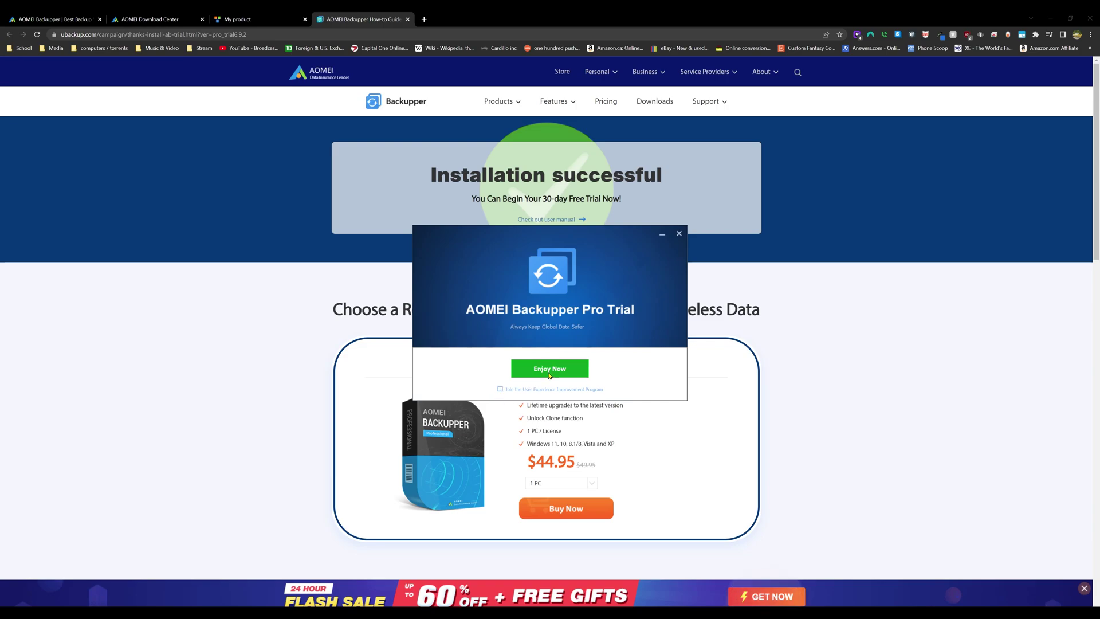
{"action": "left_click", "coordinate": [552, 372]}
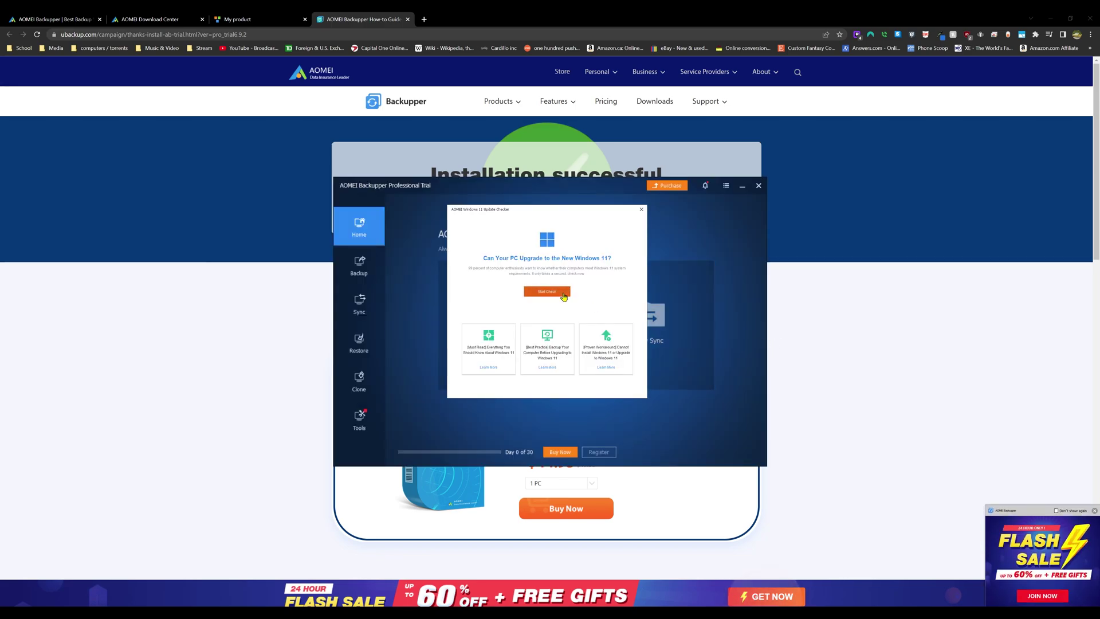
{"action": "left_click", "coordinate": [642, 355]}
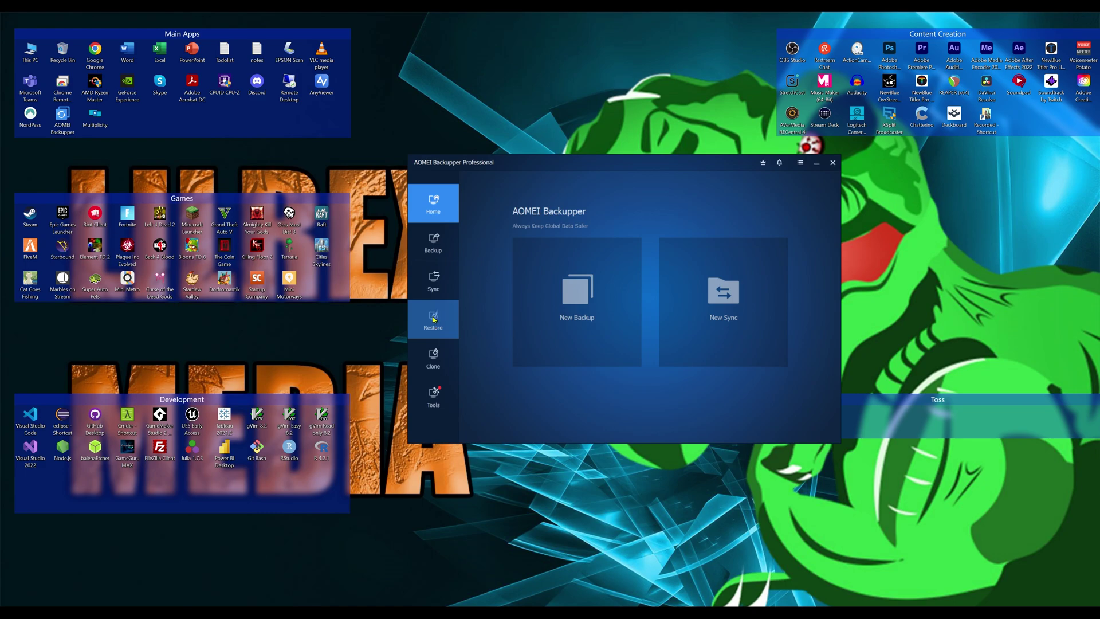
- Look over the Clone options, the Tools collection and the program's general commands, and return to the Home page
{"action": "left_click", "coordinate": [449, 359]}
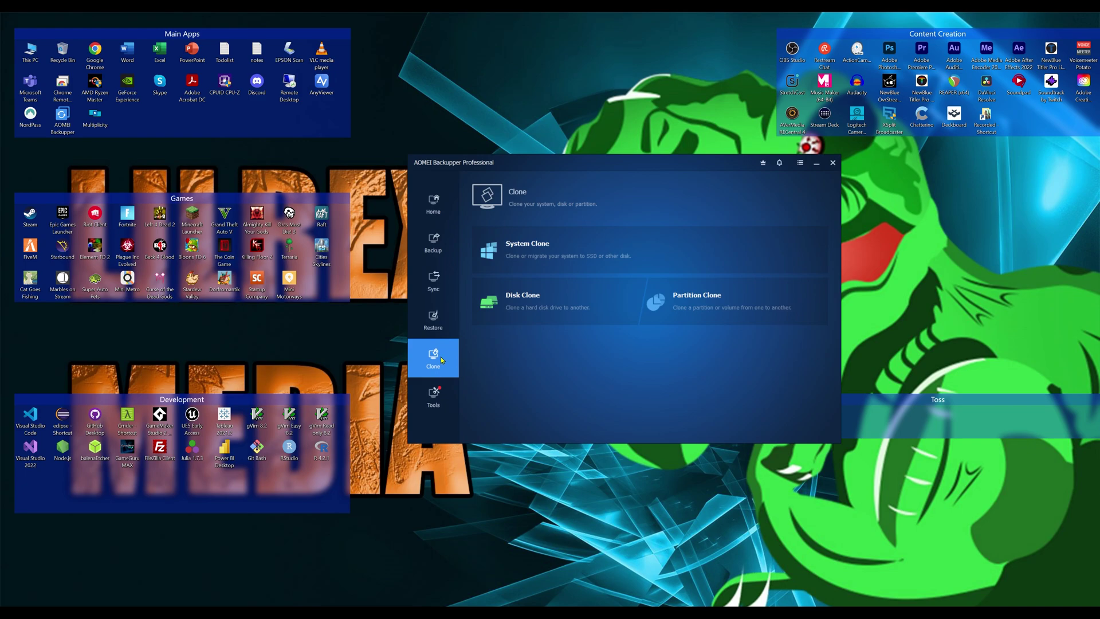
{"action": "left_click", "coordinate": [434, 396]}
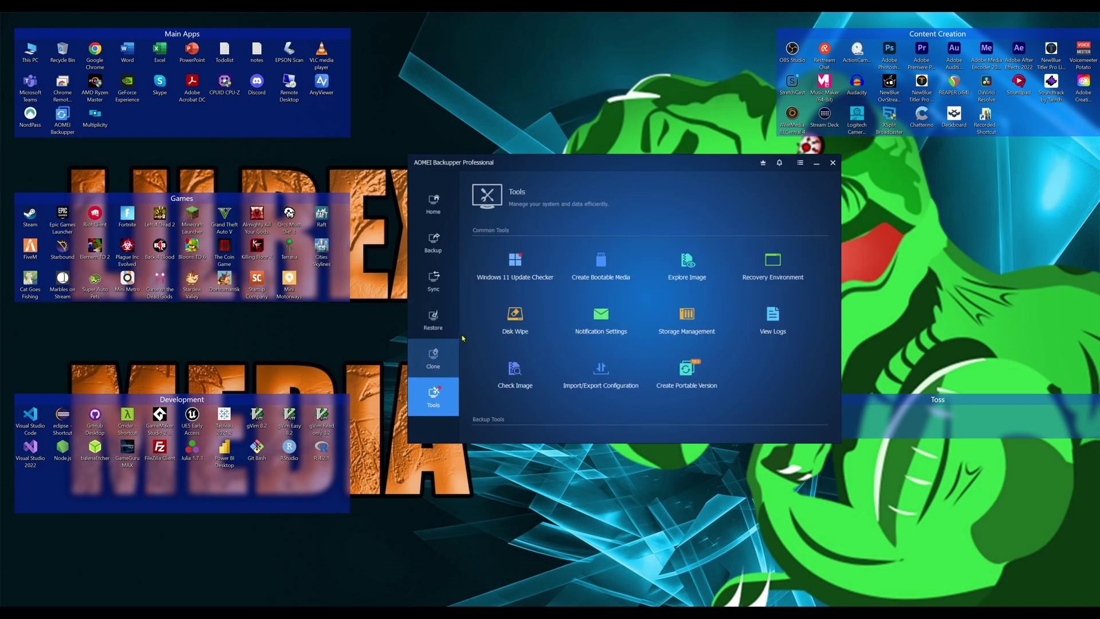
{"action": "left_click", "coordinate": [800, 163]}
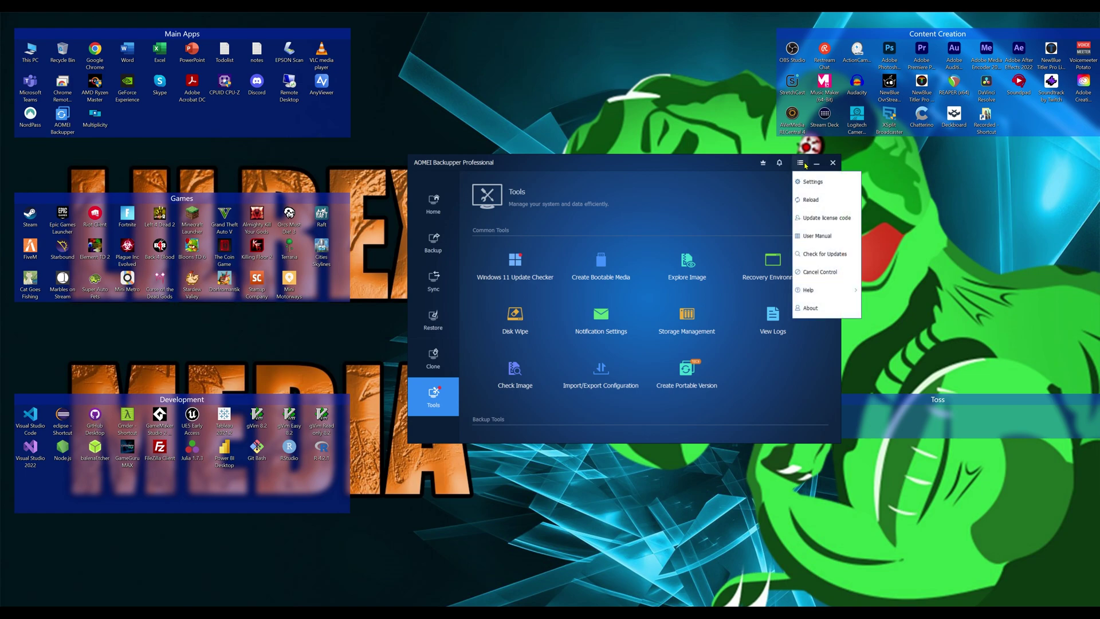
{"action": "left_click", "coordinate": [834, 186]}
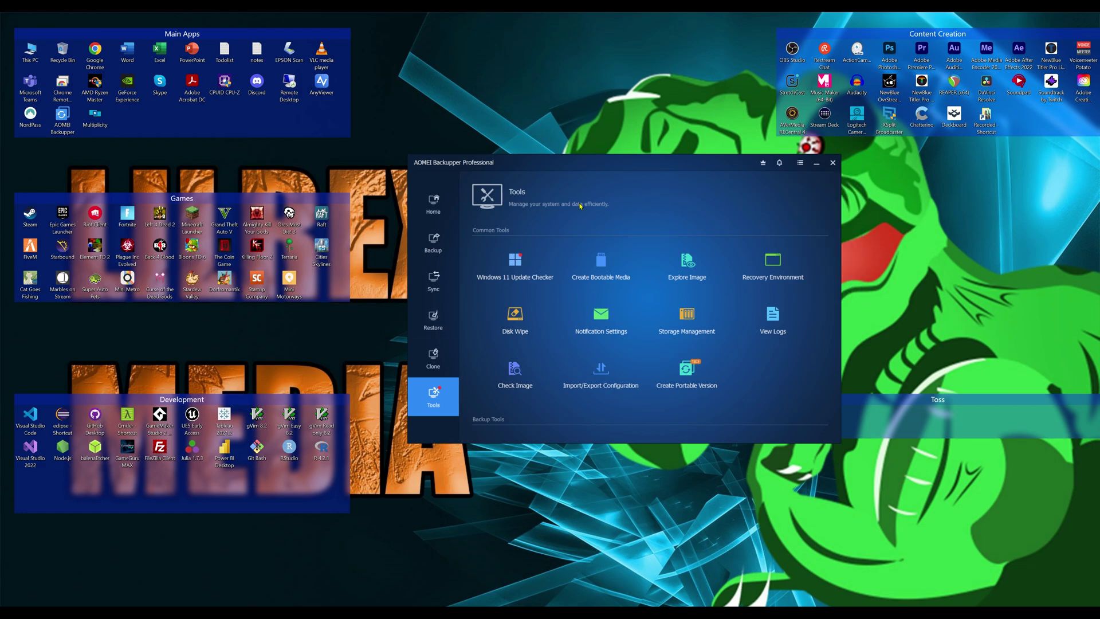
{"action": "left_click", "coordinate": [439, 205]}
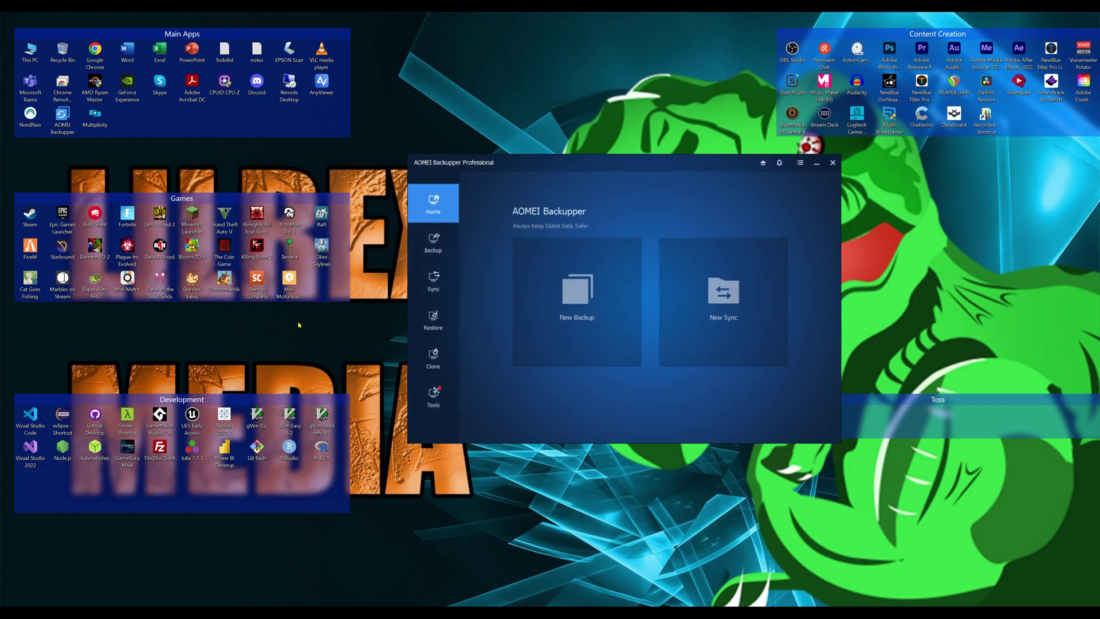
- Start a new Disk Backup task and look through the available source disks without adding one
{"action": "left_click", "coordinate": [584, 251]}
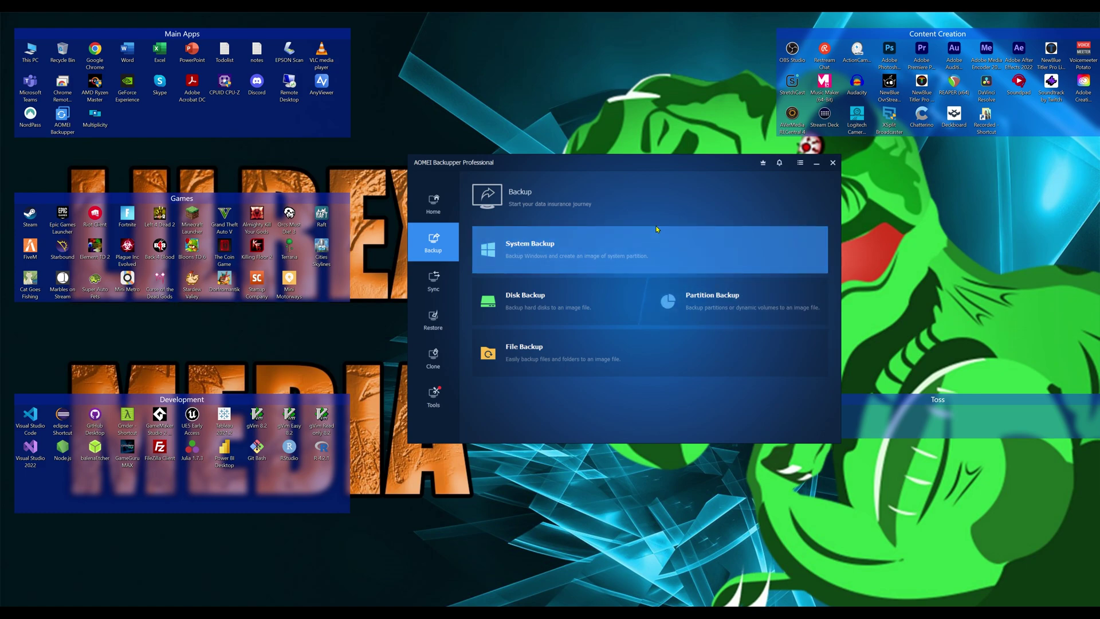
{"action": "left_click", "coordinate": [593, 305]}
{"action": "left_click", "coordinate": [646, 269]}
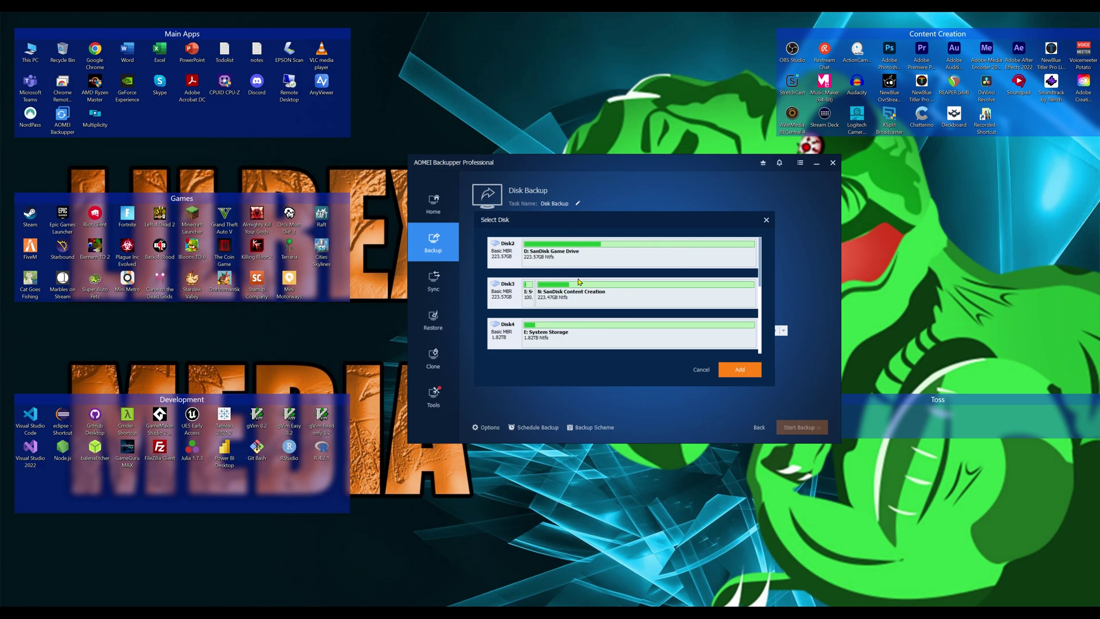
{"action": "scroll", "coordinate": [573, 335], "scroll_direction": "down", "scroll_amount": 4}
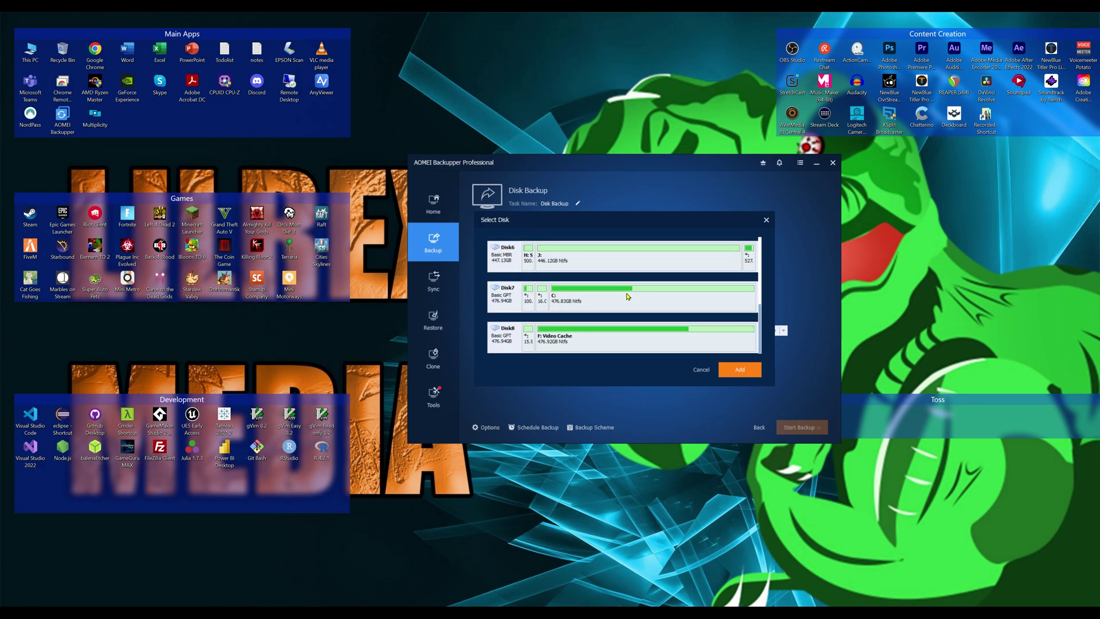
{"action": "scroll", "coordinate": [601, 287], "scroll_direction": "up", "scroll_amount": 4}
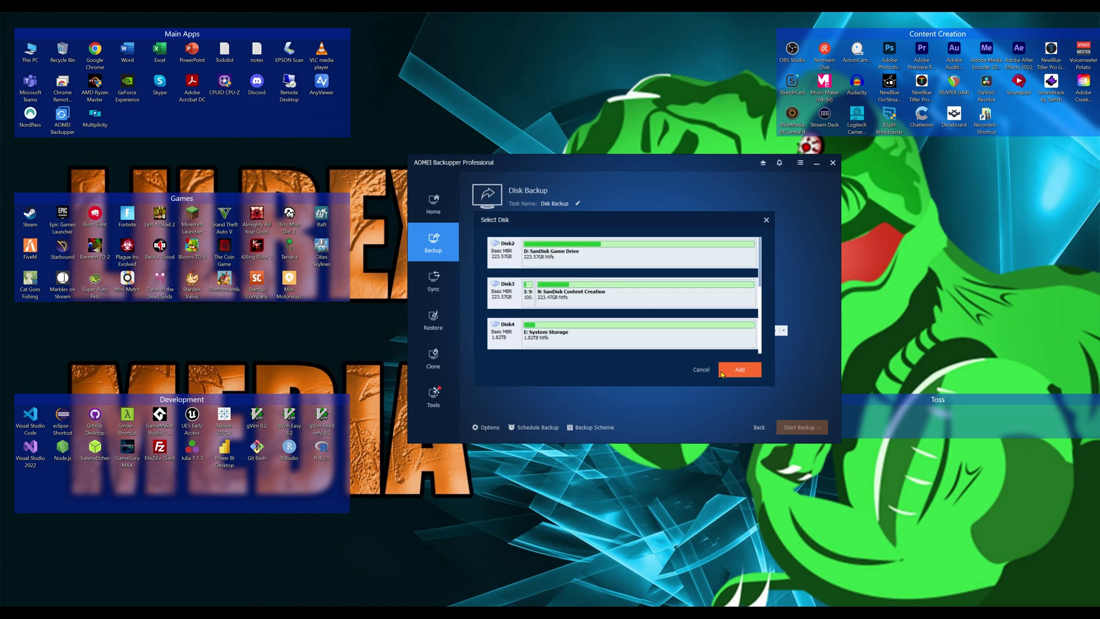
{"action": "left_click", "coordinate": [703, 372]}
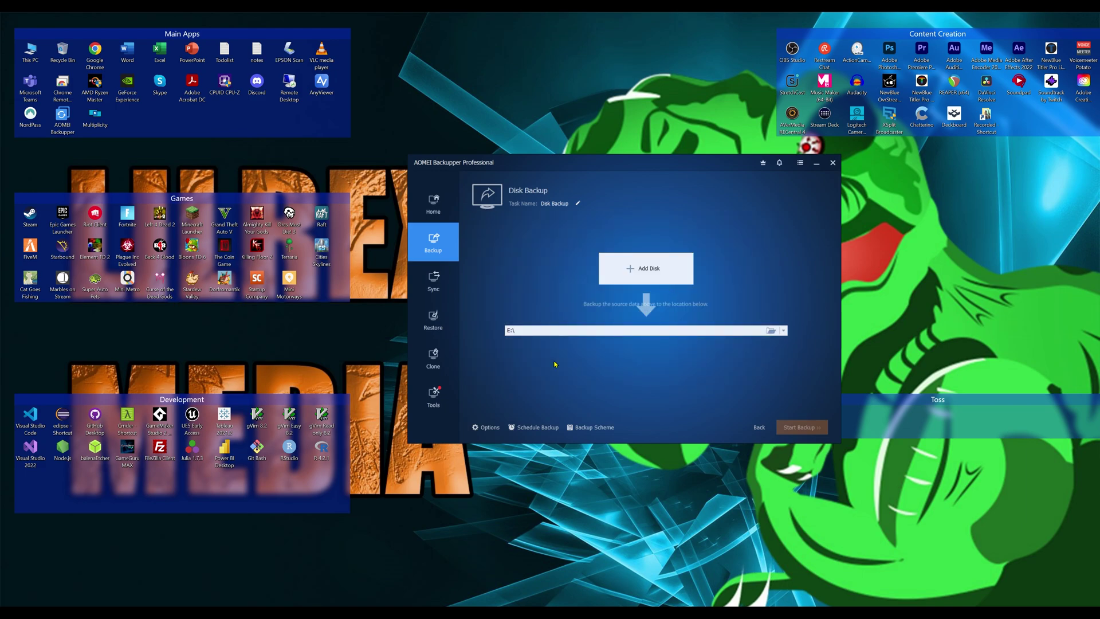
- In the backup scheme, try a full backup after every 6 incremental backups and change the backup method to Differential Backup
{"action": "left_click", "coordinate": [589, 427]}
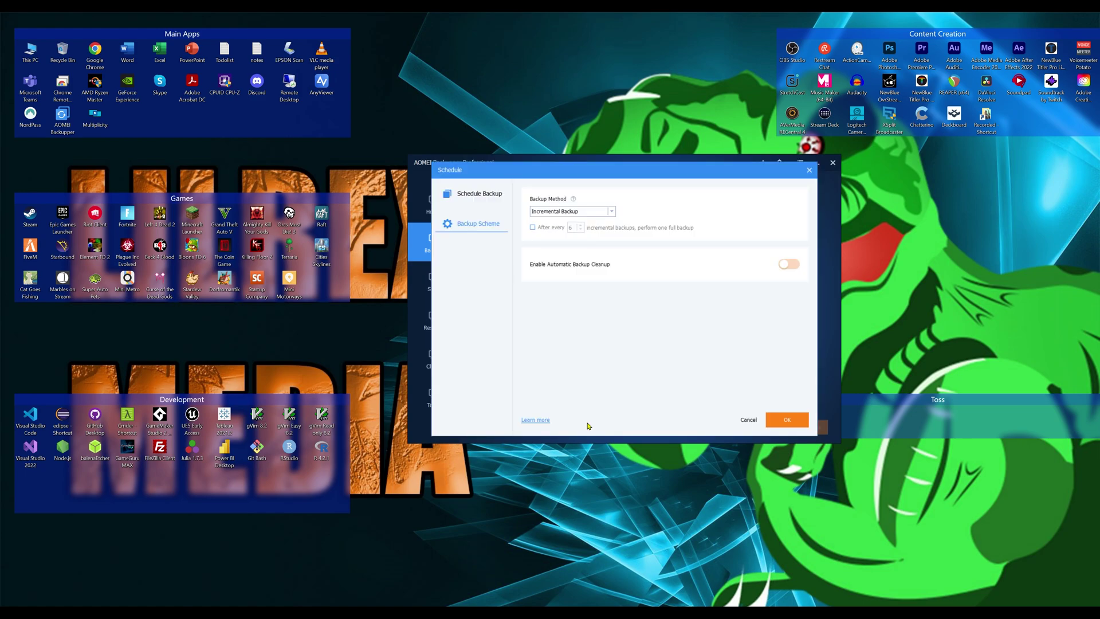
{"action": "left_click", "coordinate": [566, 212]}
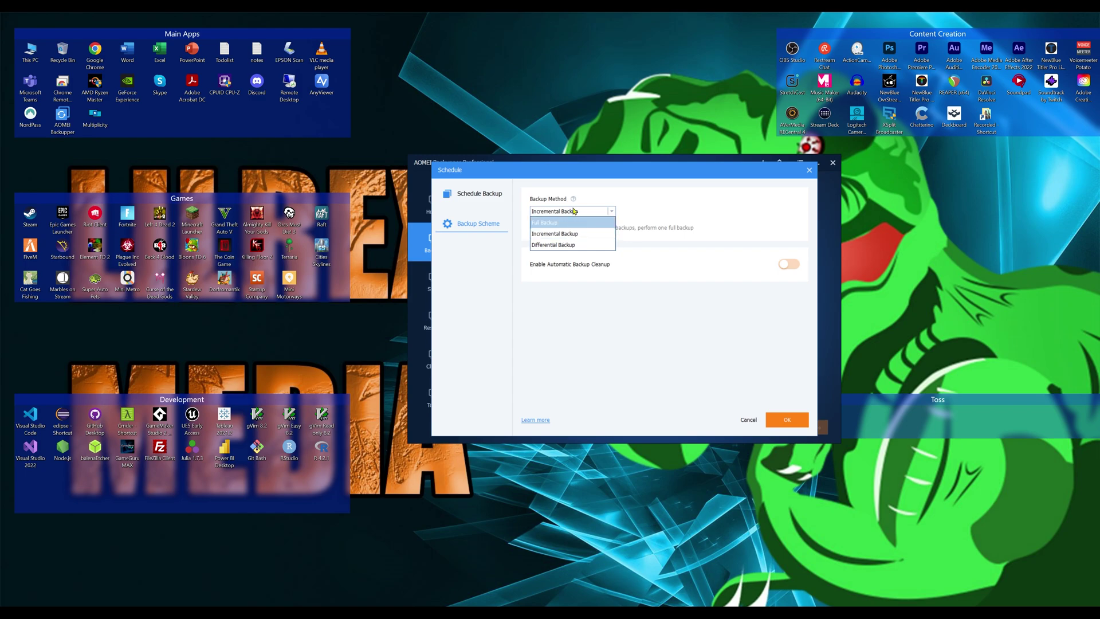
{"action": "left_click", "coordinate": [663, 216]}
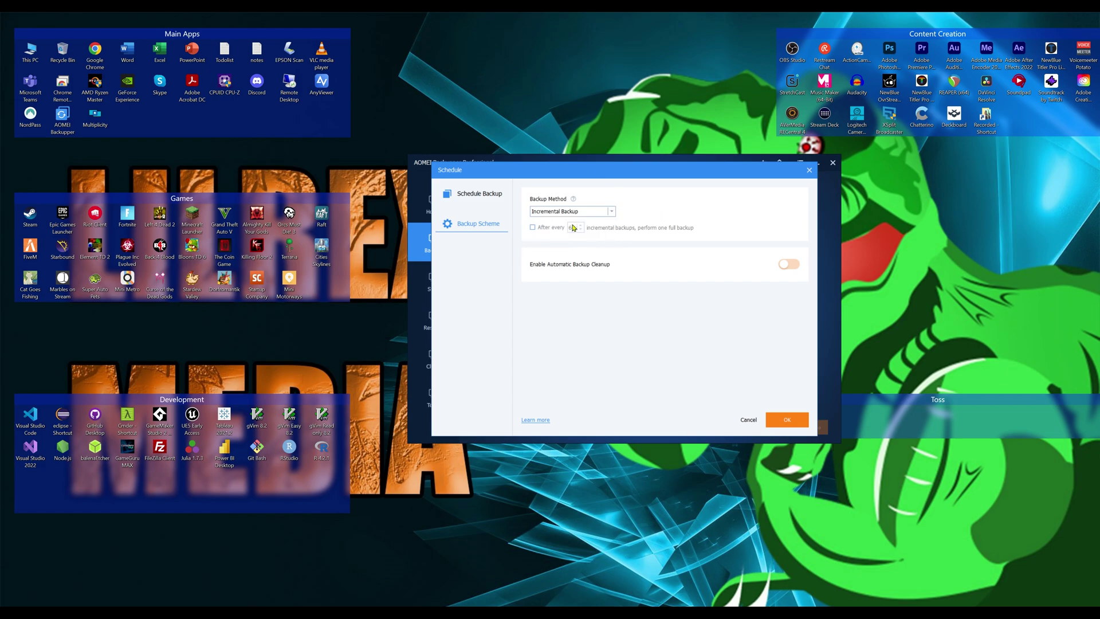
{"action": "left_click", "coordinate": [534, 228]}
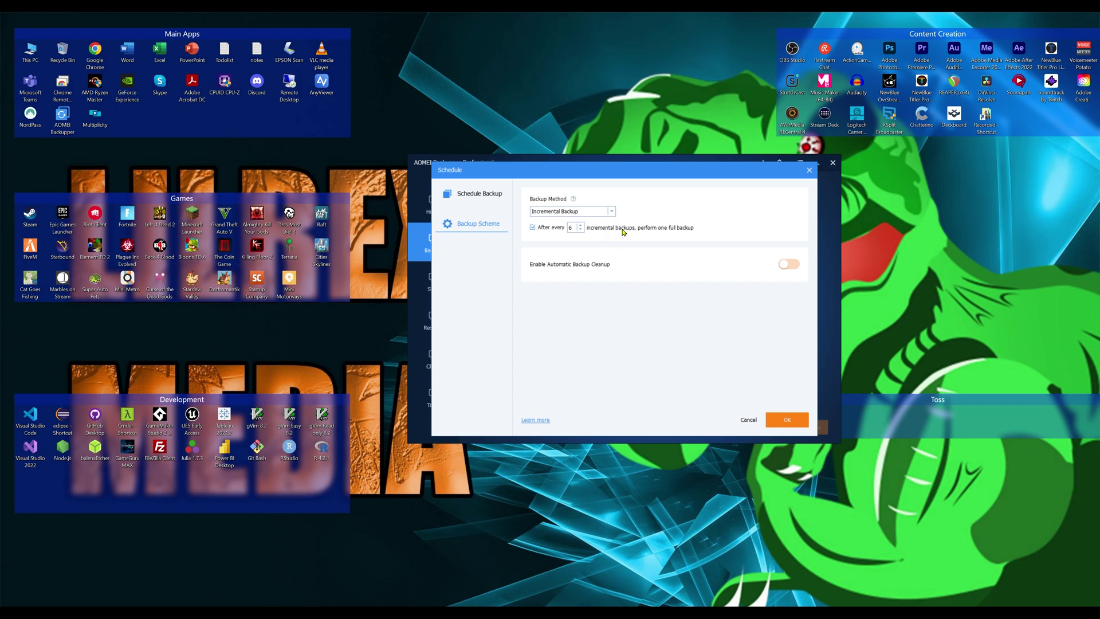
{"action": "left_click", "coordinate": [573, 212]}
{"action": "left_click", "coordinate": [573, 249]}
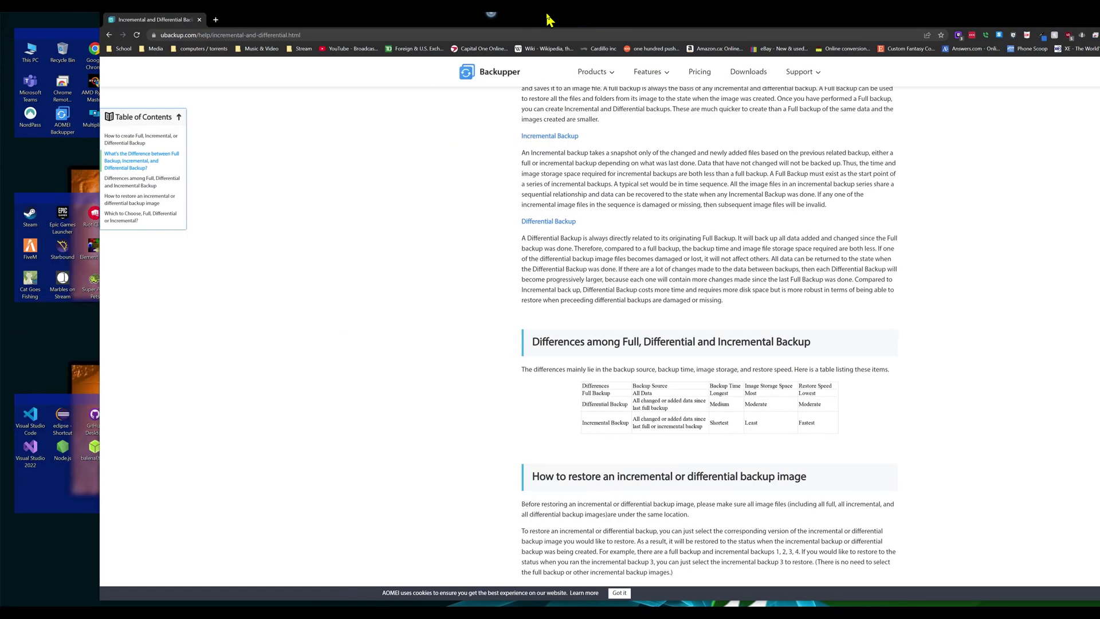
- Read the ubackup.com help article on how full, incremental and differential backups differ, including its comparison table
{"action": "scroll", "coordinate": [592, 104], "scroll_direction": "down", "scroll_amount": 1}
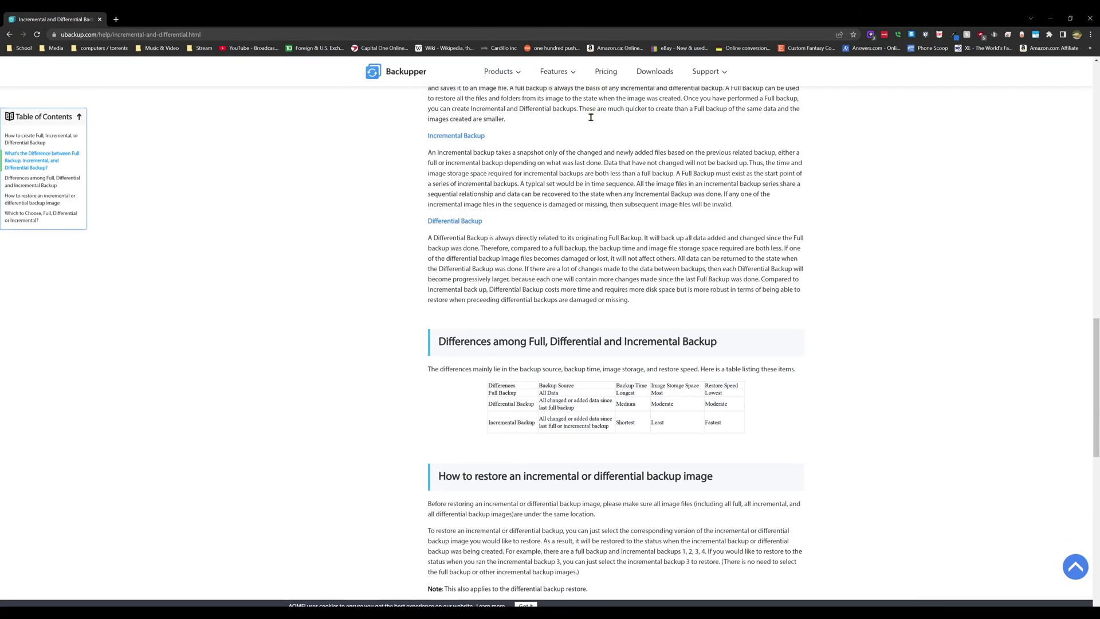
{"action": "scroll", "coordinate": [592, 103], "scroll_direction": "up", "scroll_amount": 20}
{"action": "scroll", "coordinate": [873, 414], "scroll_direction": "down", "scroll_amount": 19}
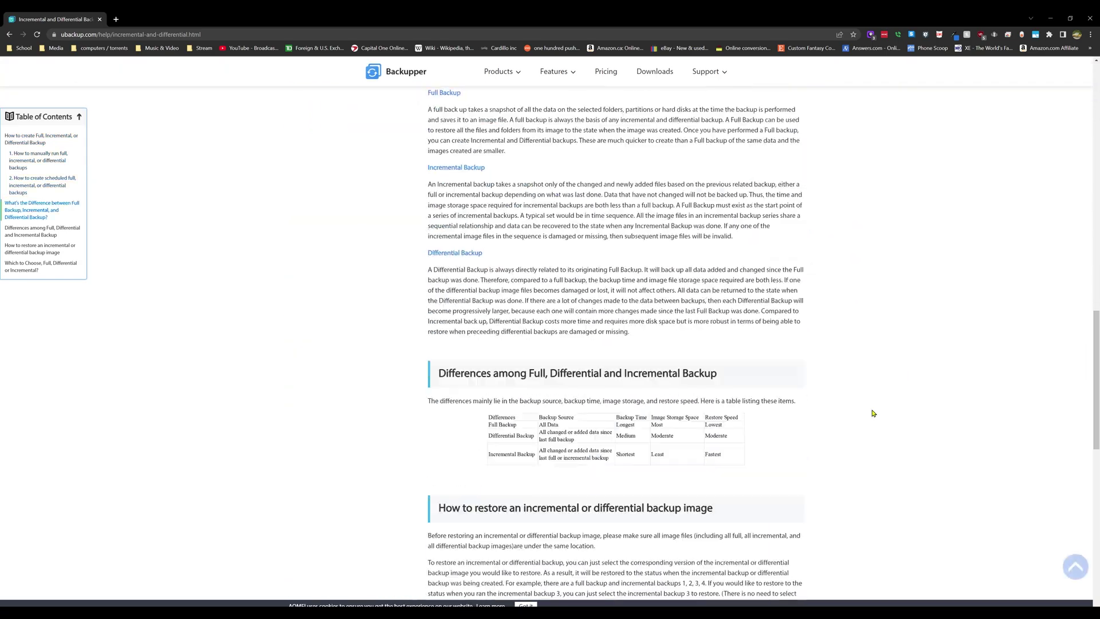
{"action": "scroll", "coordinate": [873, 414], "scroll_direction": "down", "scroll_amount": 3}
{"action": "scroll", "coordinate": [860, 388], "scroll_direction": "up", "scroll_amount": 4}
{"action": "scroll", "coordinate": [827, 344], "scroll_direction": "down", "scroll_amount": 3}
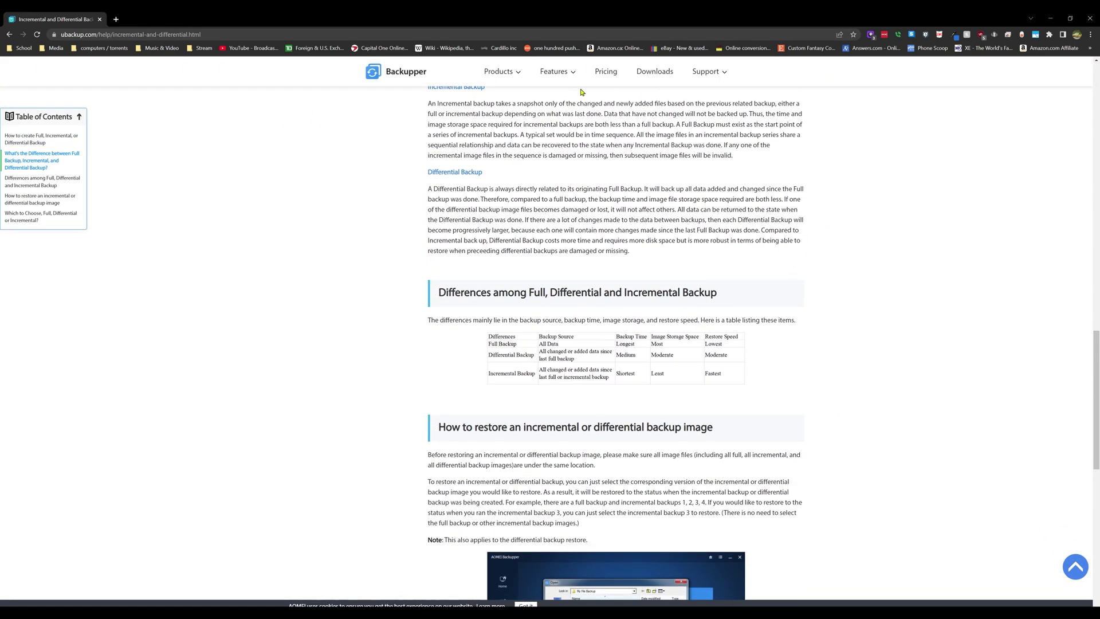
{"action": "scroll", "coordinate": [934, 208], "scroll_direction": "up", "scroll_amount": 2}
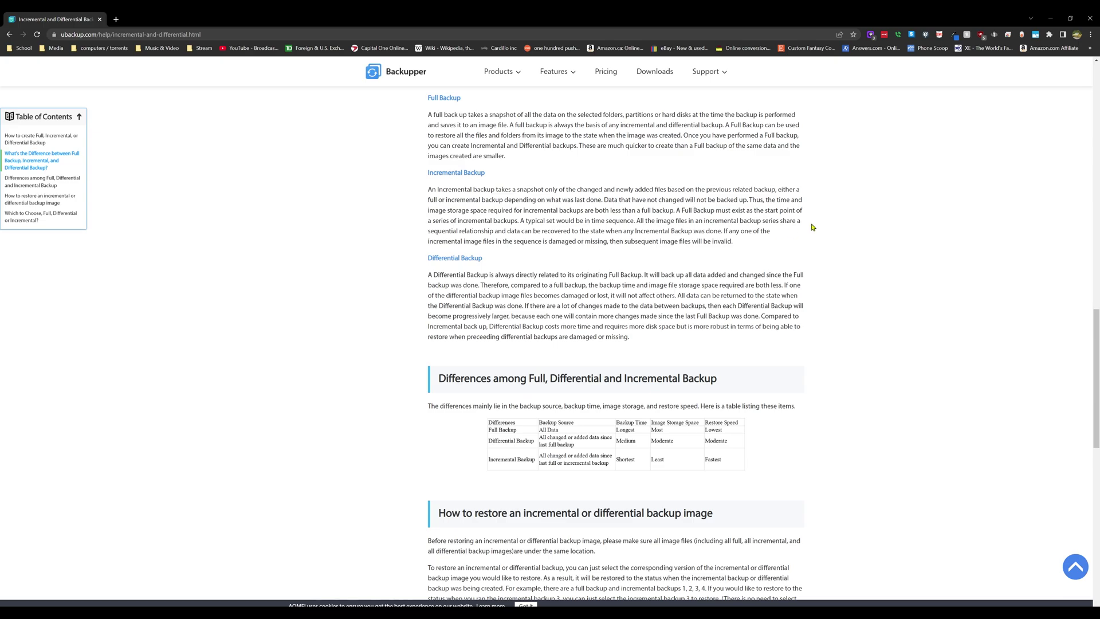
{"action": "scroll", "coordinate": [735, 287], "scroll_direction": "down", "scroll_amount": 2}
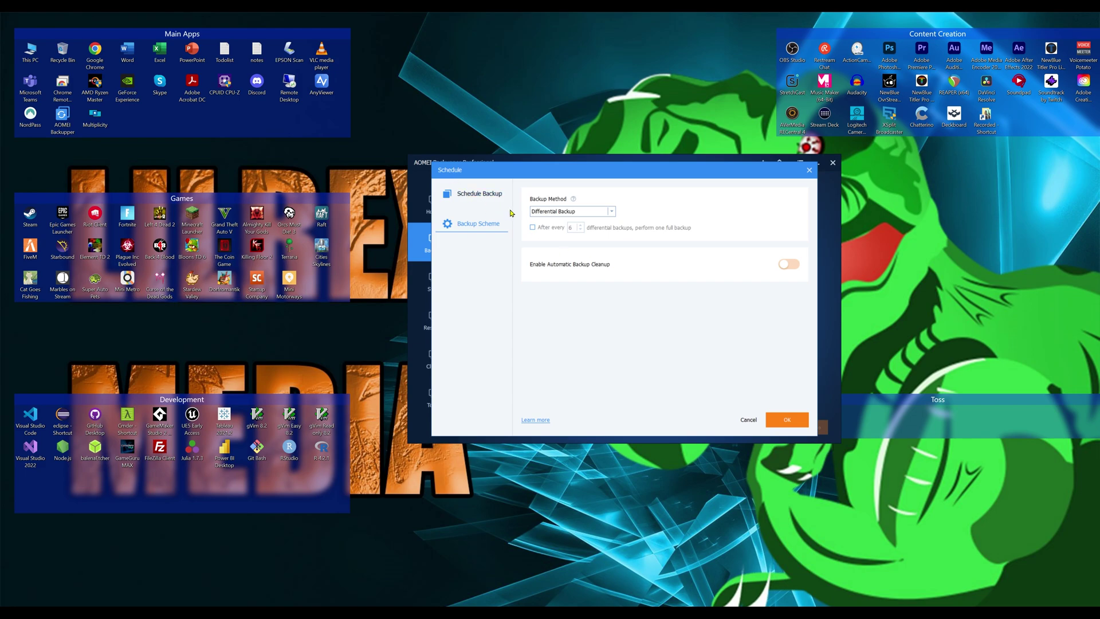
- Require one full backup after every 6 differential backups and enable automatic backup cleanup
{"action": "left_click", "coordinate": [534, 228]}
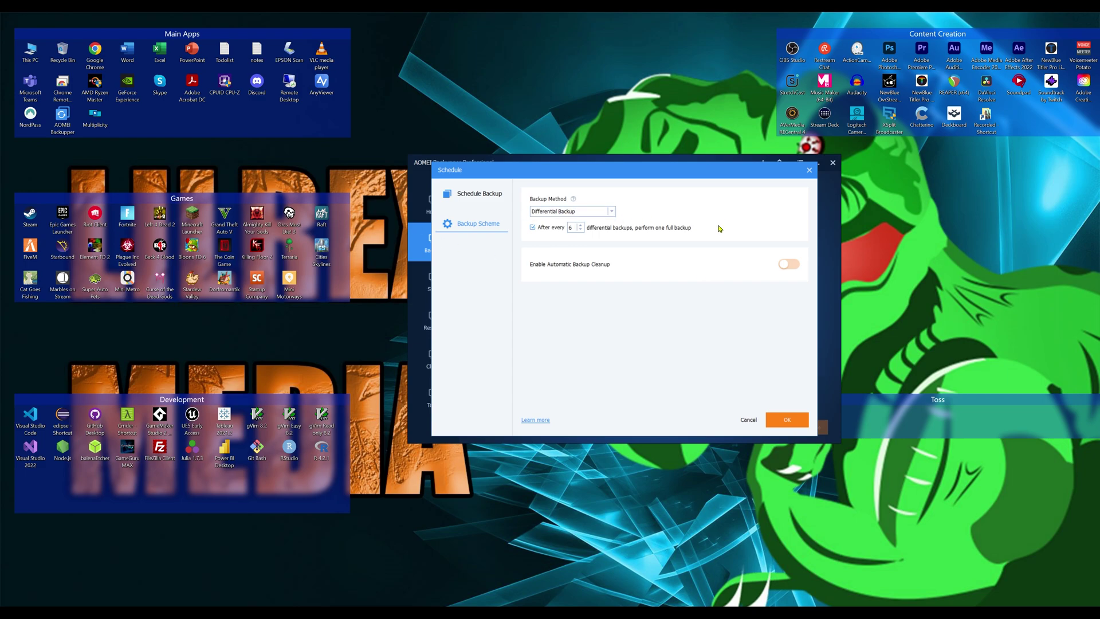
{"action": "left_click", "coordinate": [789, 264]}
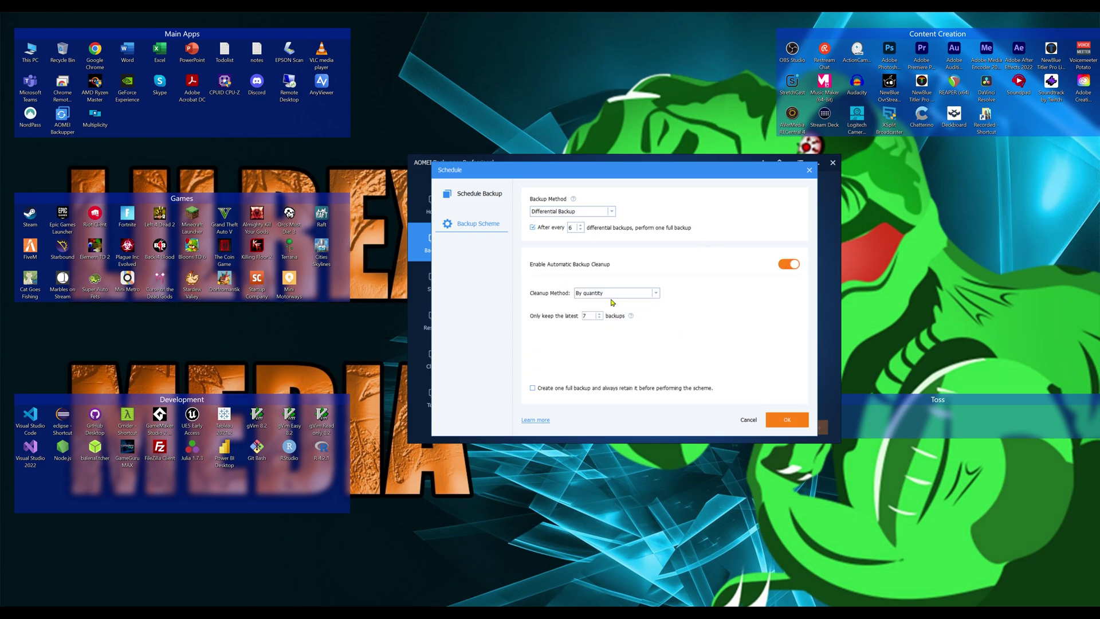
- Compare the settings of the By quantity, By time, By daily/weekly/monthly and By space cleanup methods
{"action": "left_click", "coordinate": [605, 297]}
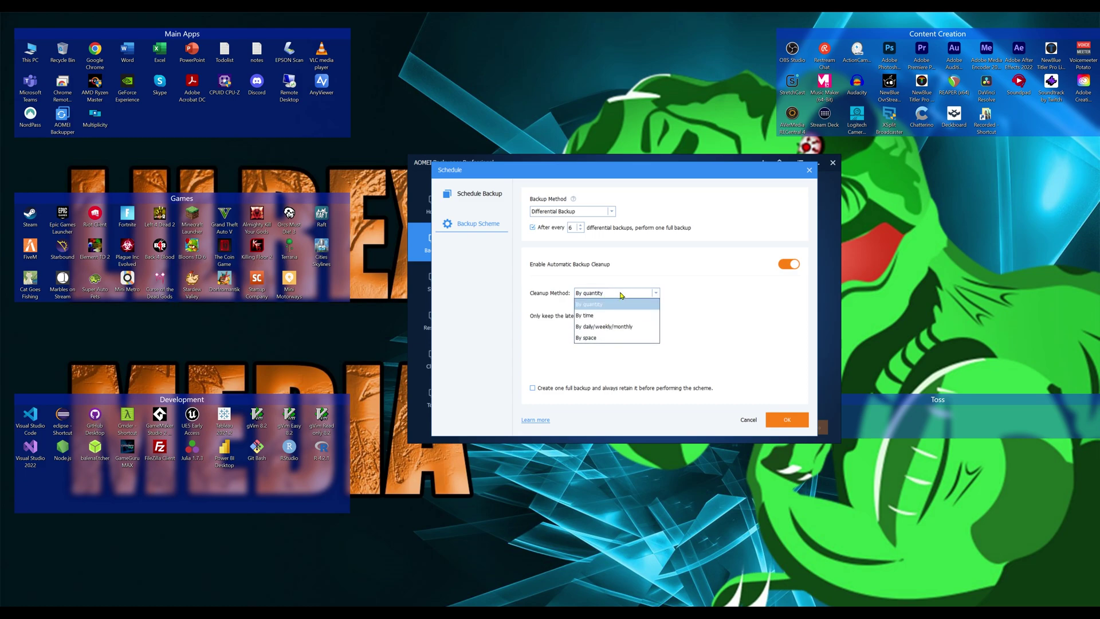
{"action": "left_click", "coordinate": [622, 317]}
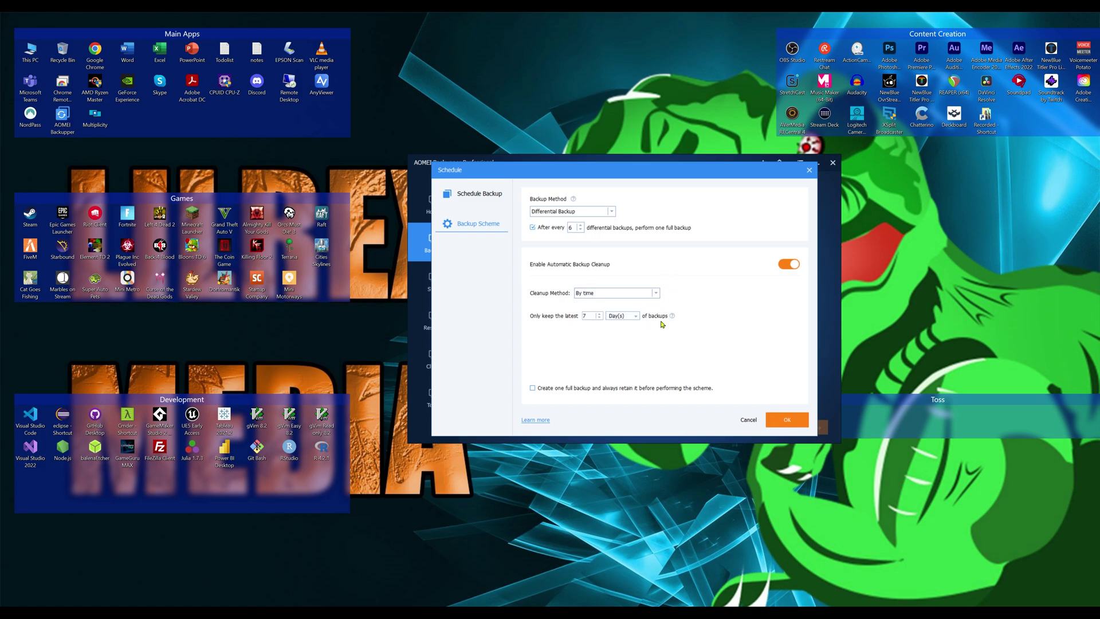
{"action": "left_click", "coordinate": [647, 293]}
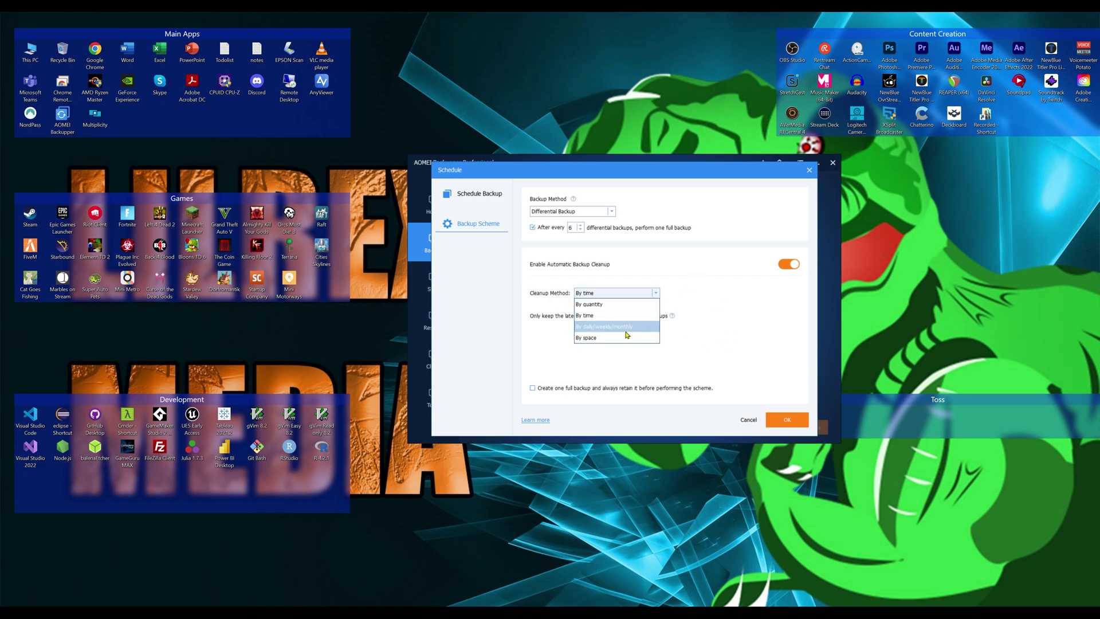
{"action": "left_click", "coordinate": [593, 326]}
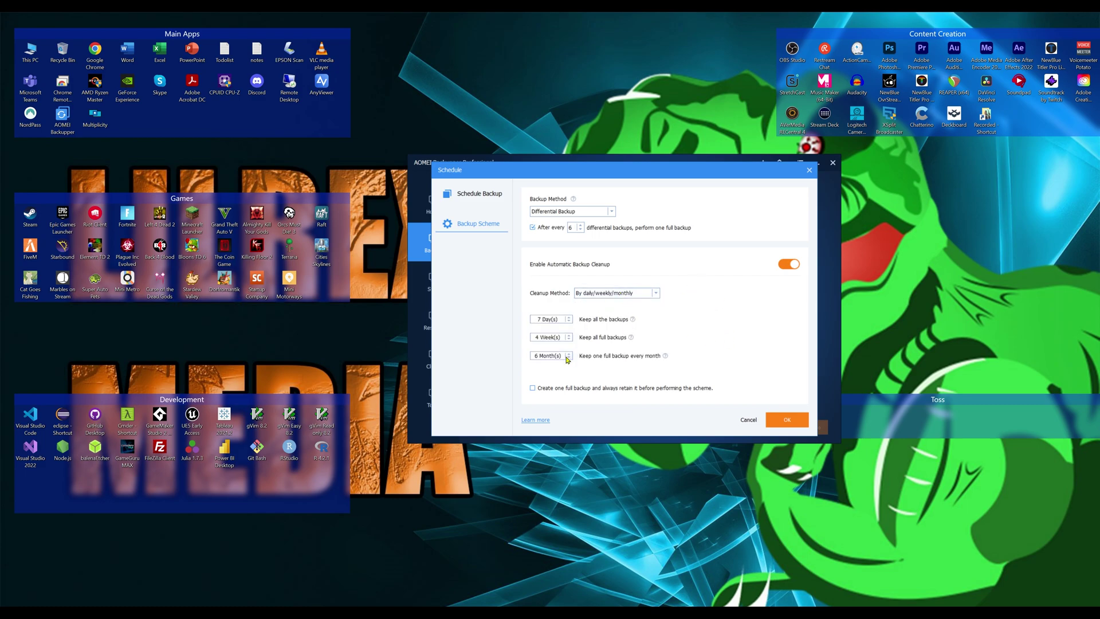
{"action": "left_click", "coordinate": [609, 292]}
{"action": "left_click", "coordinate": [591, 337]}
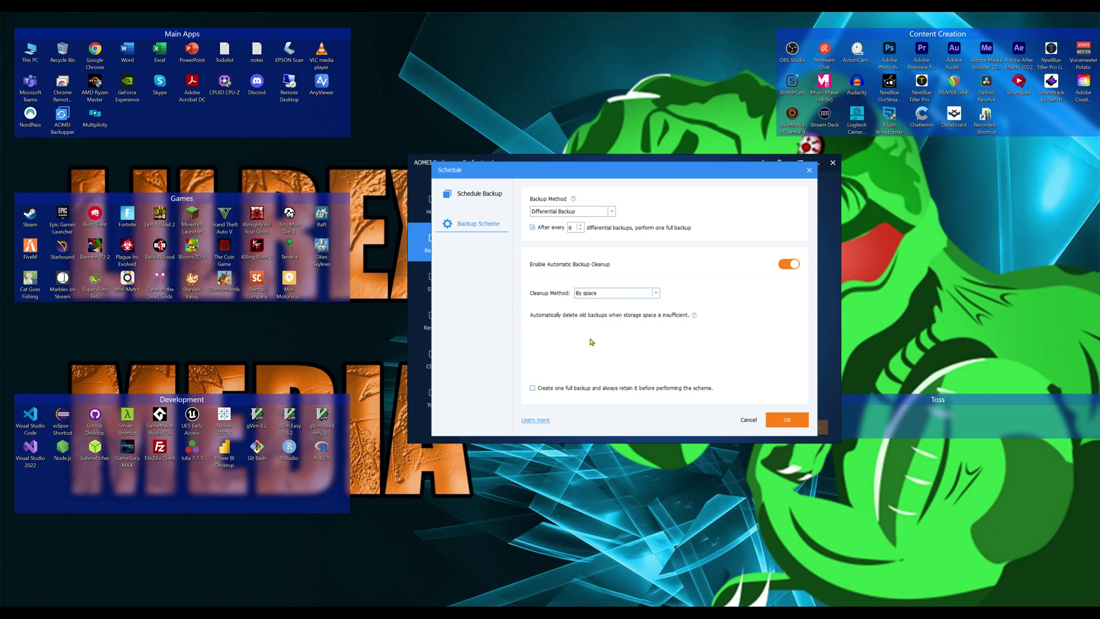
{"action": "left_click", "coordinate": [633, 296]}
{"action": "left_click", "coordinate": [591, 303]}
{"action": "left_click", "coordinate": [634, 293]}
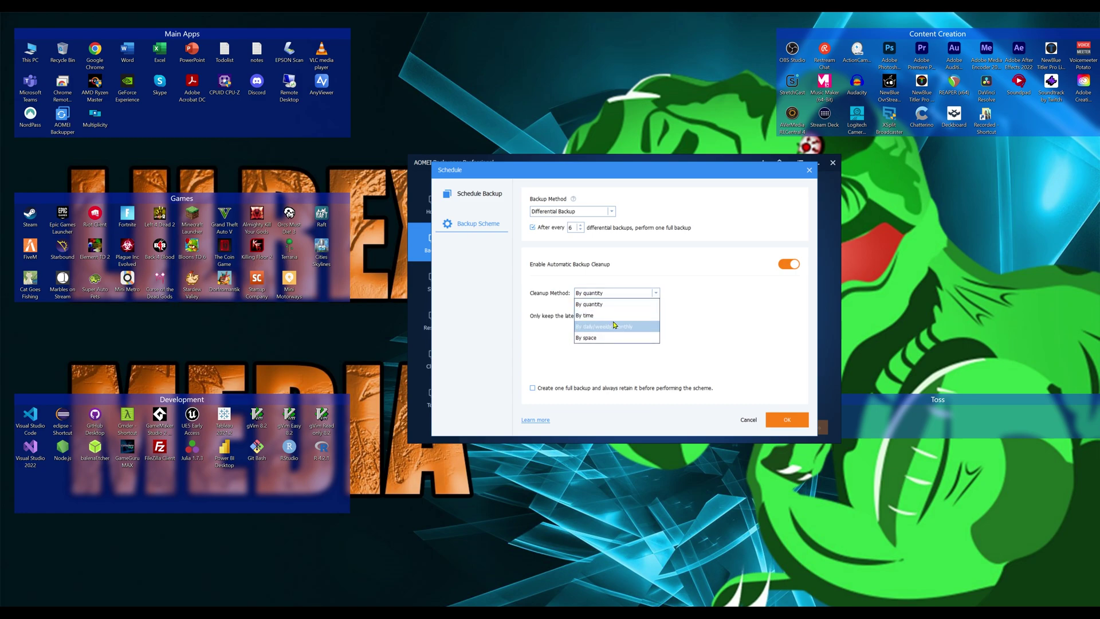
- Try the By daily/weekly/monthly cleanup method, examine its retention periods, and discard the backup scheme changes
{"action": "left_click", "coordinate": [614, 326]}
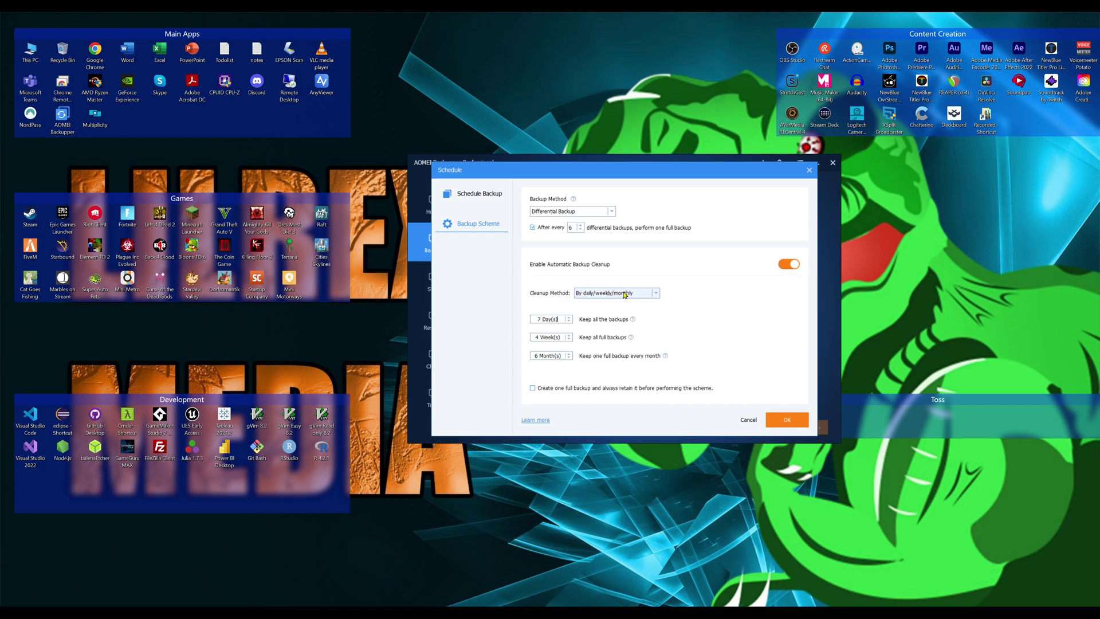
{"action": "double_click", "coordinate": [532, 356]}
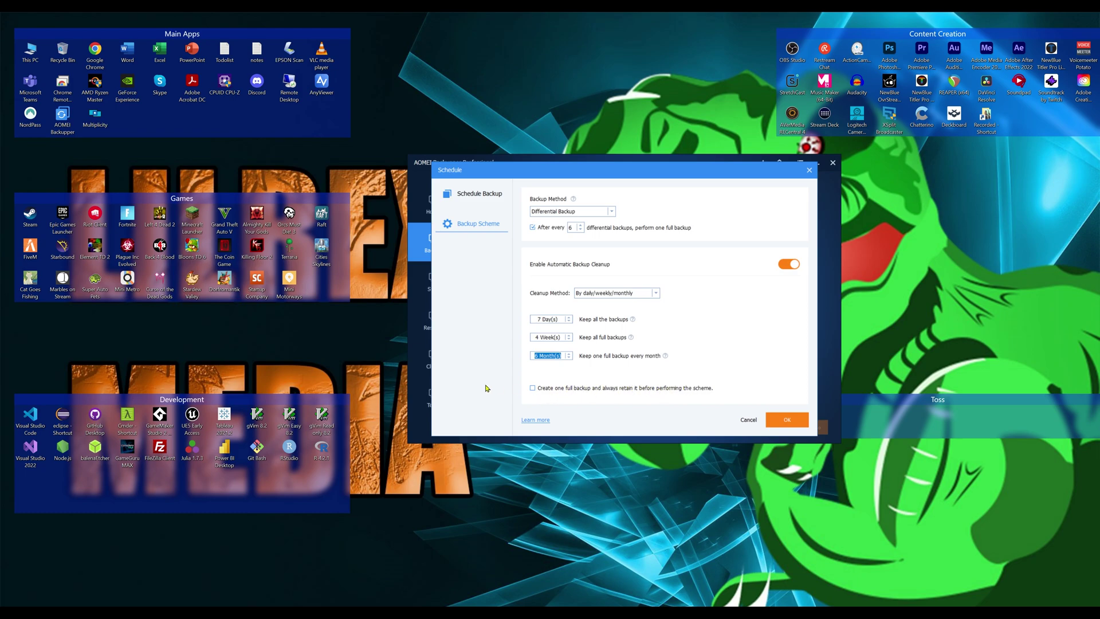
{"action": "left_click", "coordinate": [561, 391]}
{"action": "left_click", "coordinate": [749, 420]}
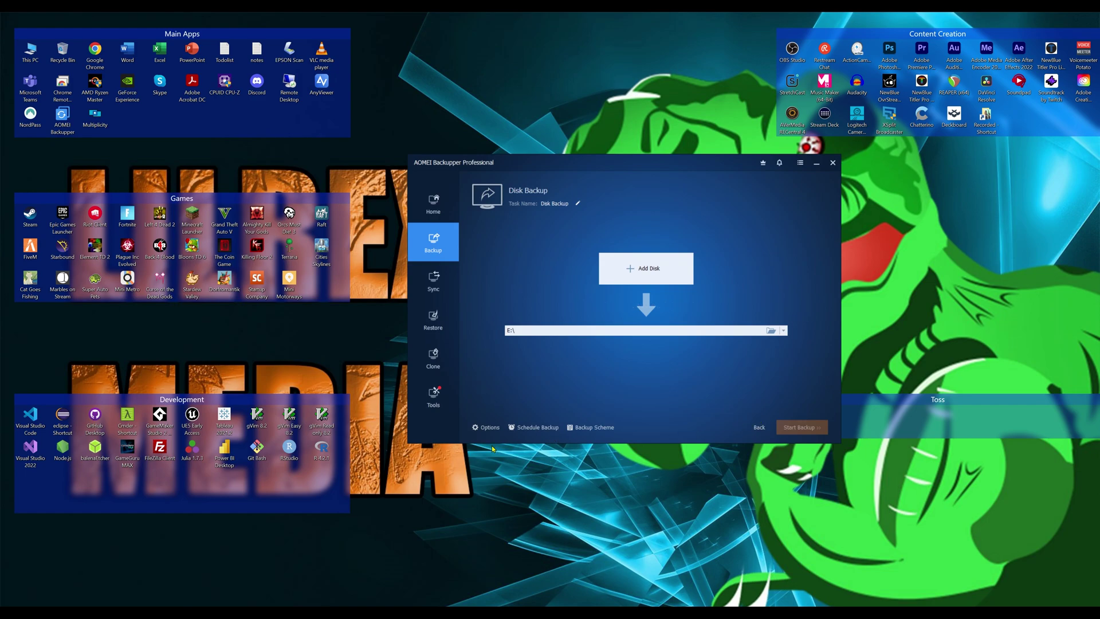
- Look through the General, Backup Mode, Command and Advanced options of the disk backup settings
{"action": "left_click", "coordinate": [488, 428]}
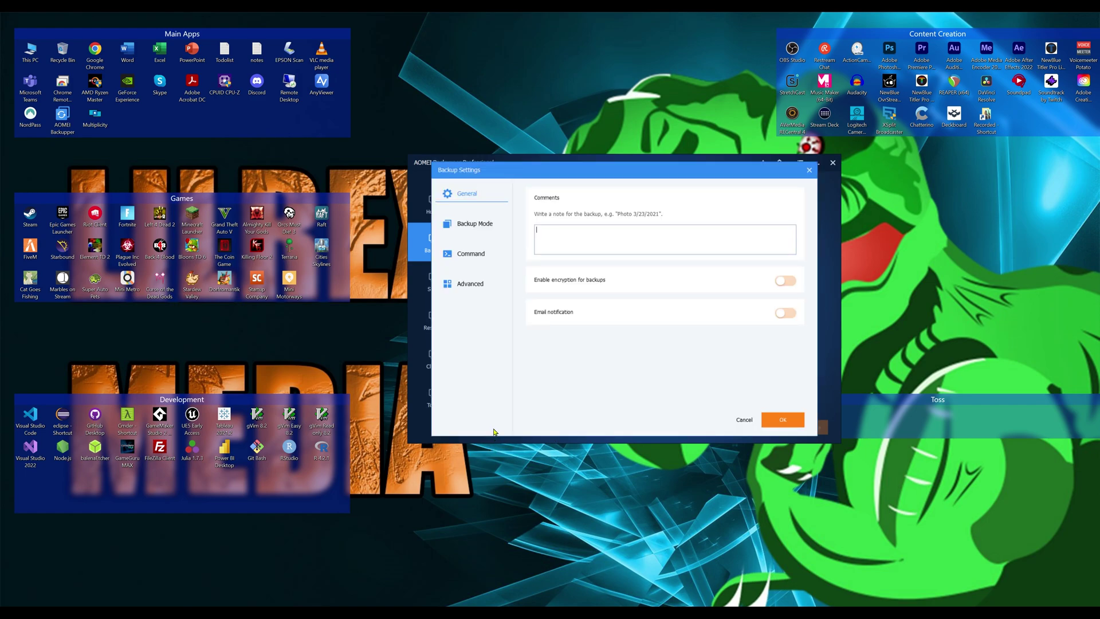
{"action": "left_click", "coordinate": [484, 222]}
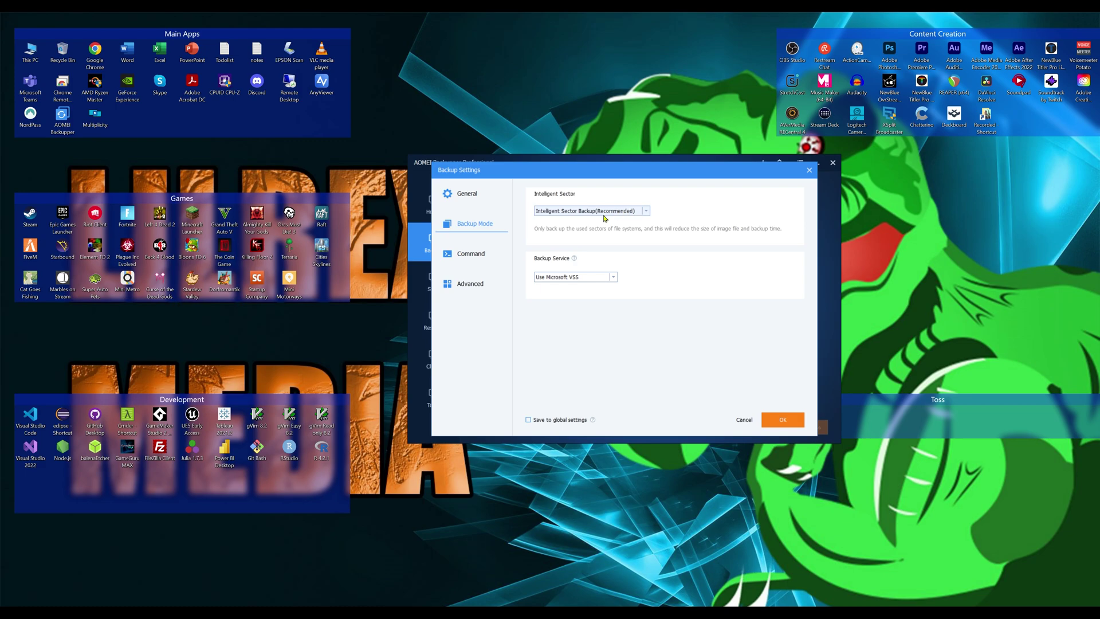
{"action": "left_click", "coordinate": [495, 254]}
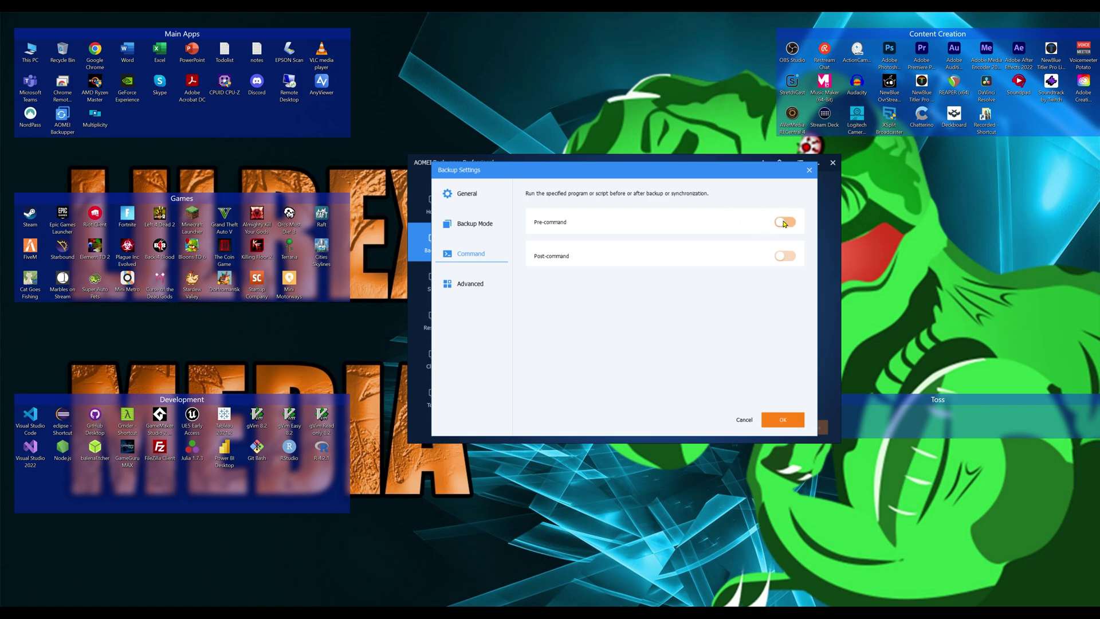
{"action": "left_click", "coordinate": [442, 285]}
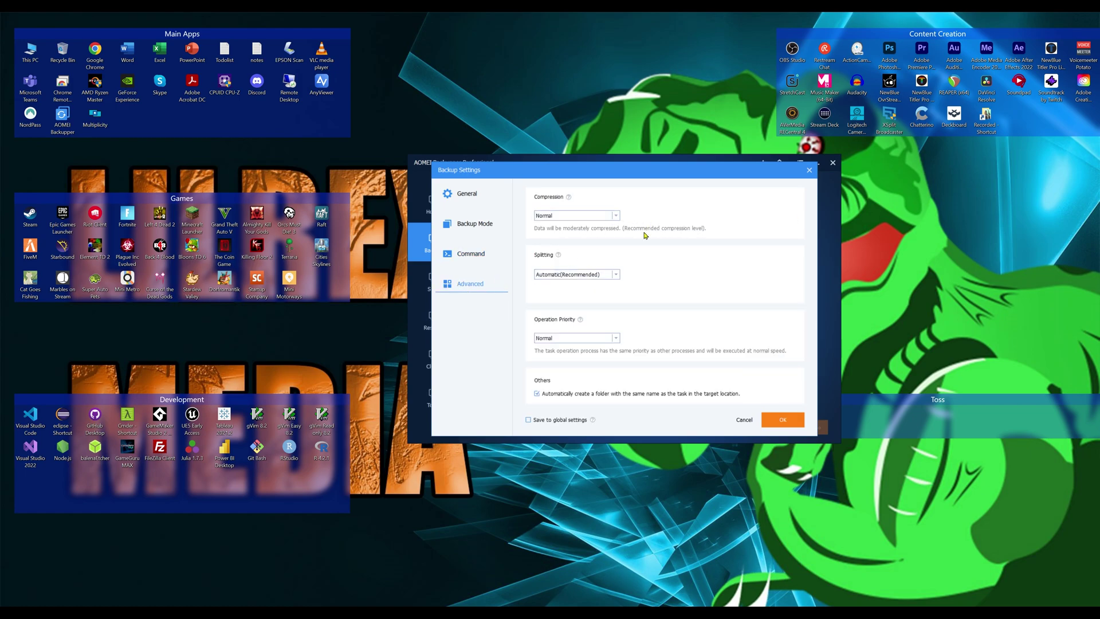
- Try splitting by a predetermined size, look at the size presets, restore Automatic(Recommended) splitting and accept the backup settings
{"action": "left_click", "coordinate": [596, 275]}
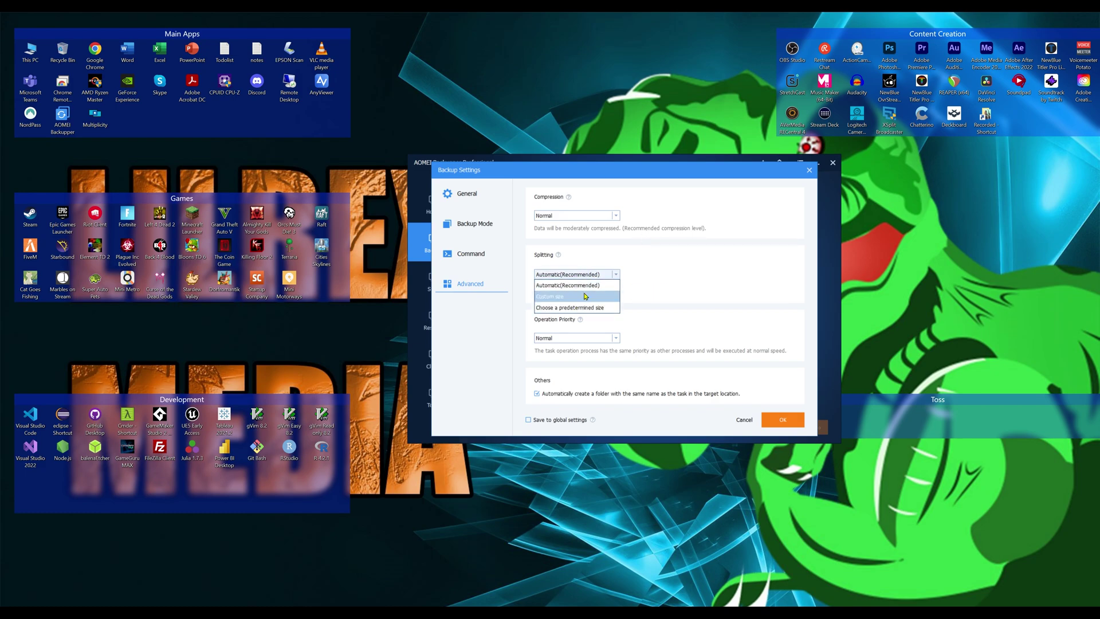
{"action": "left_click", "coordinate": [610, 307]}
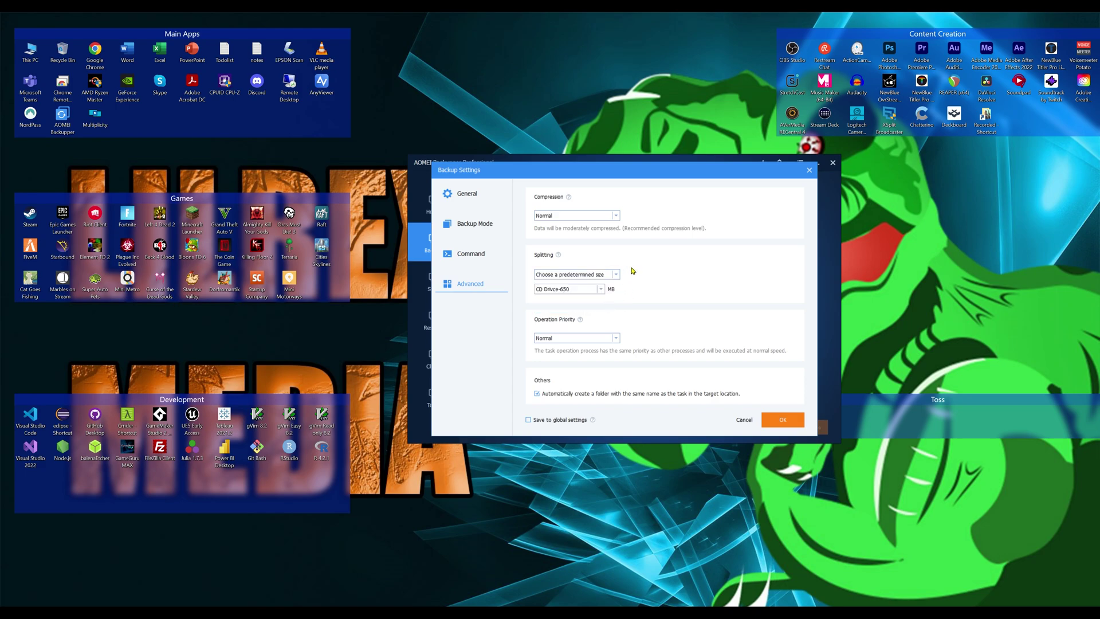
{"action": "left_click", "coordinate": [600, 290]}
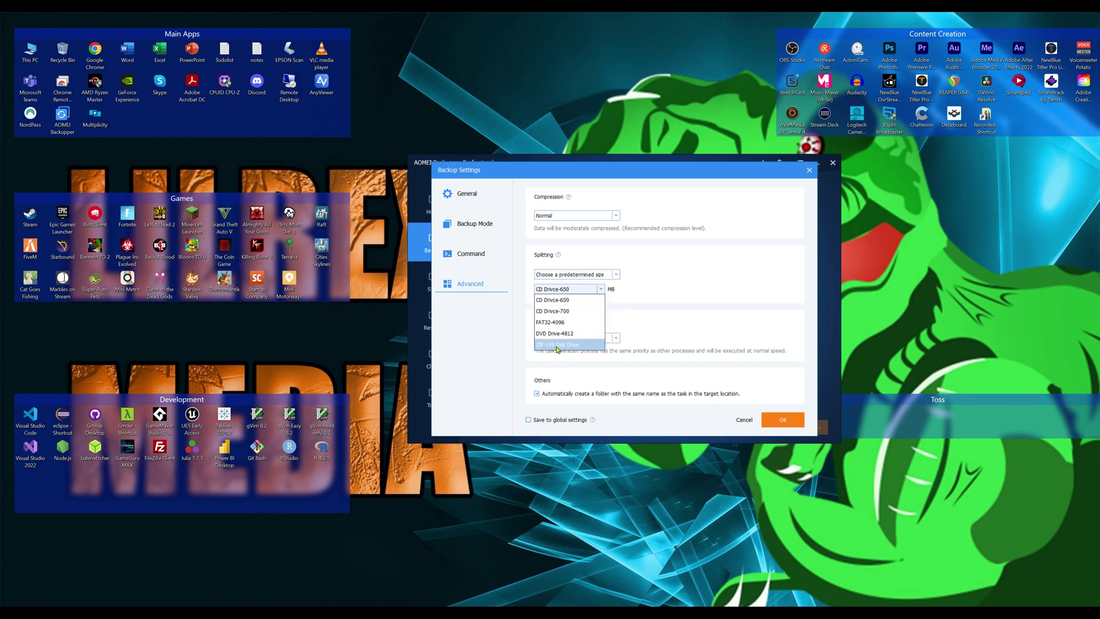
{"action": "left_click", "coordinate": [600, 274]}
{"action": "left_click", "coordinate": [600, 274]}
{"action": "left_click", "coordinate": [583, 285]}
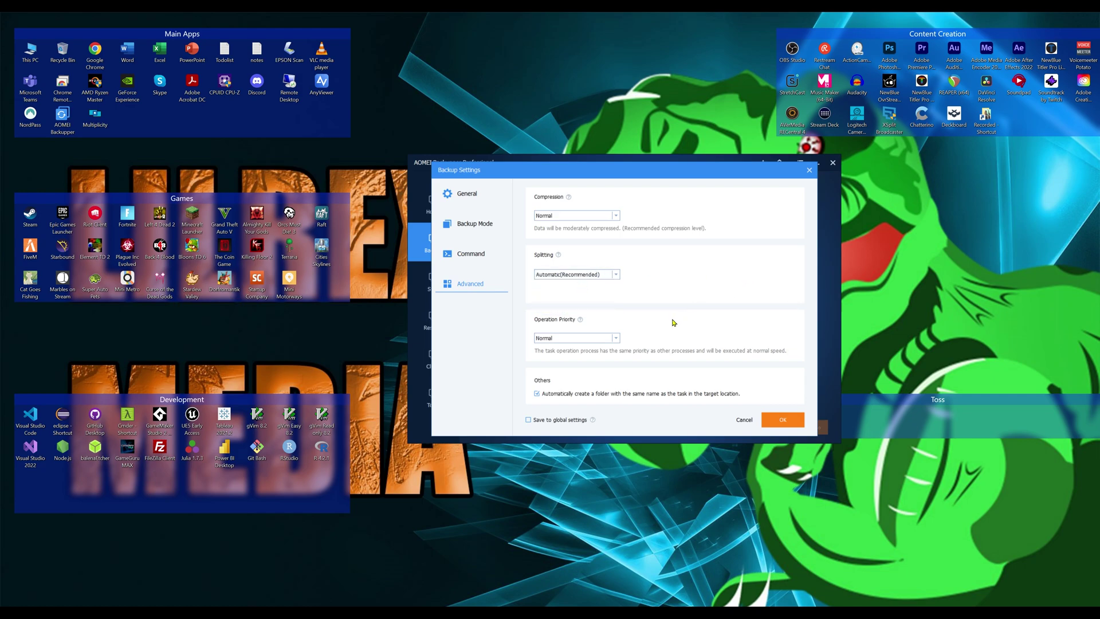
{"action": "mouse_move", "coordinate": [590, 422]}
{"action": "left_click", "coordinate": [783, 419]}
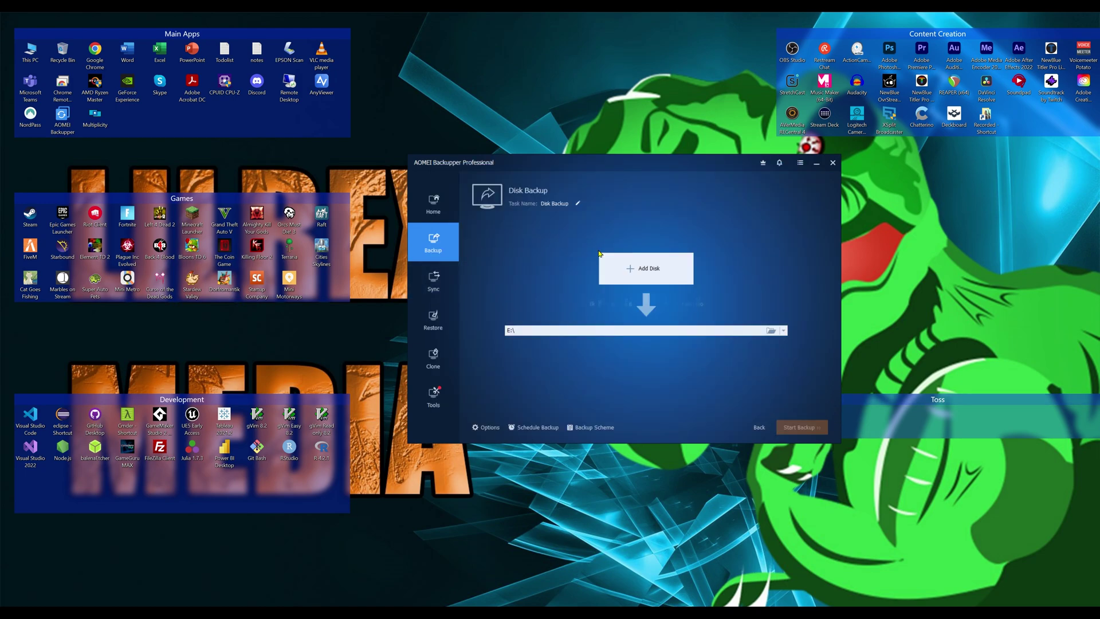
- Look at a new Partition Backup task and its backup scheme, and return to the backup types without saving
{"action": "left_click", "coordinate": [433, 206]}
{"action": "left_click", "coordinate": [427, 245]}
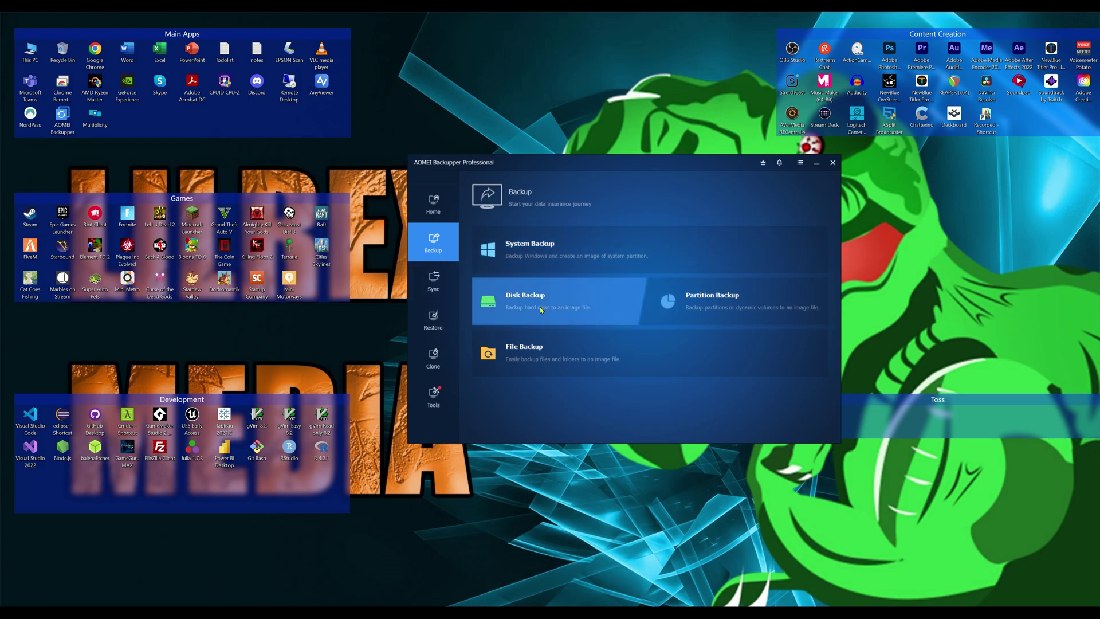
{"action": "left_click", "coordinate": [749, 310]}
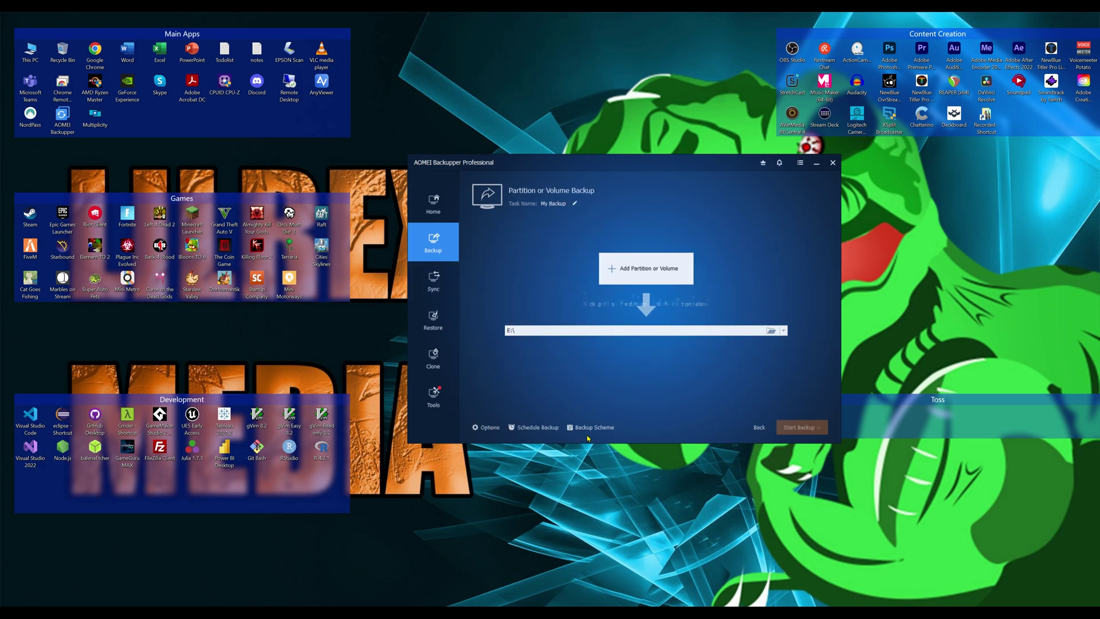
{"action": "left_click", "coordinate": [605, 429]}
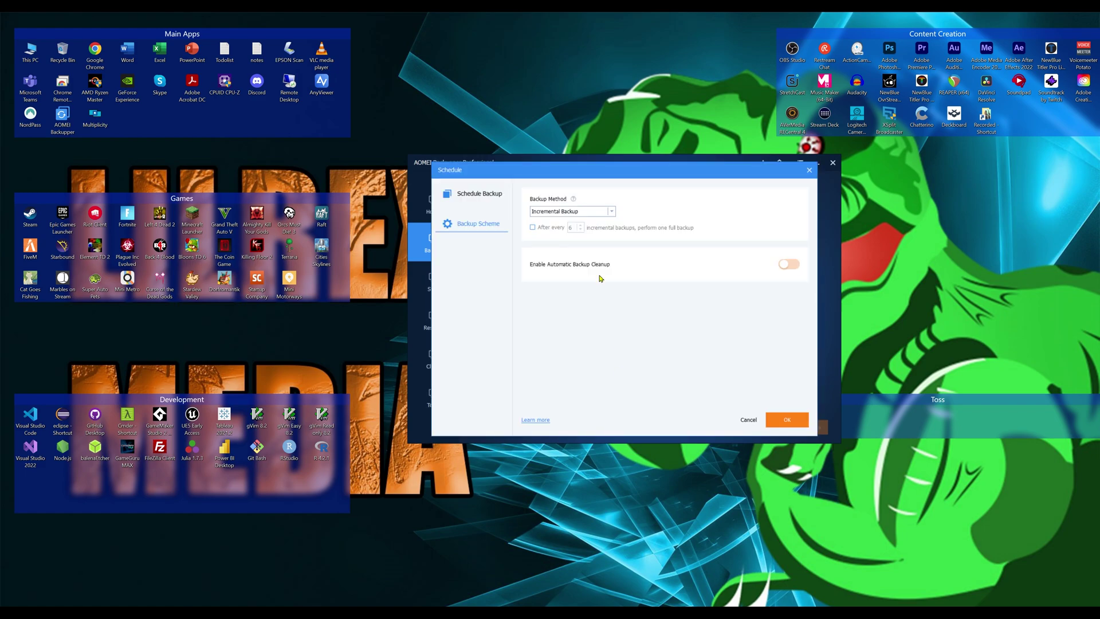
{"action": "left_click", "coordinate": [754, 420]}
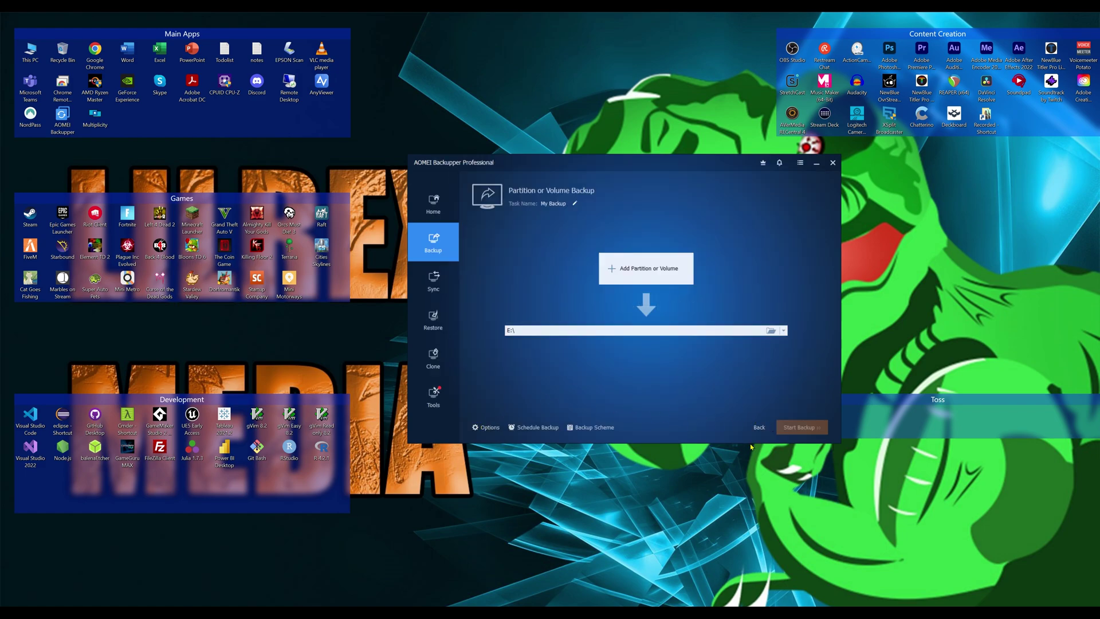
{"action": "left_click", "coordinate": [758, 428]}
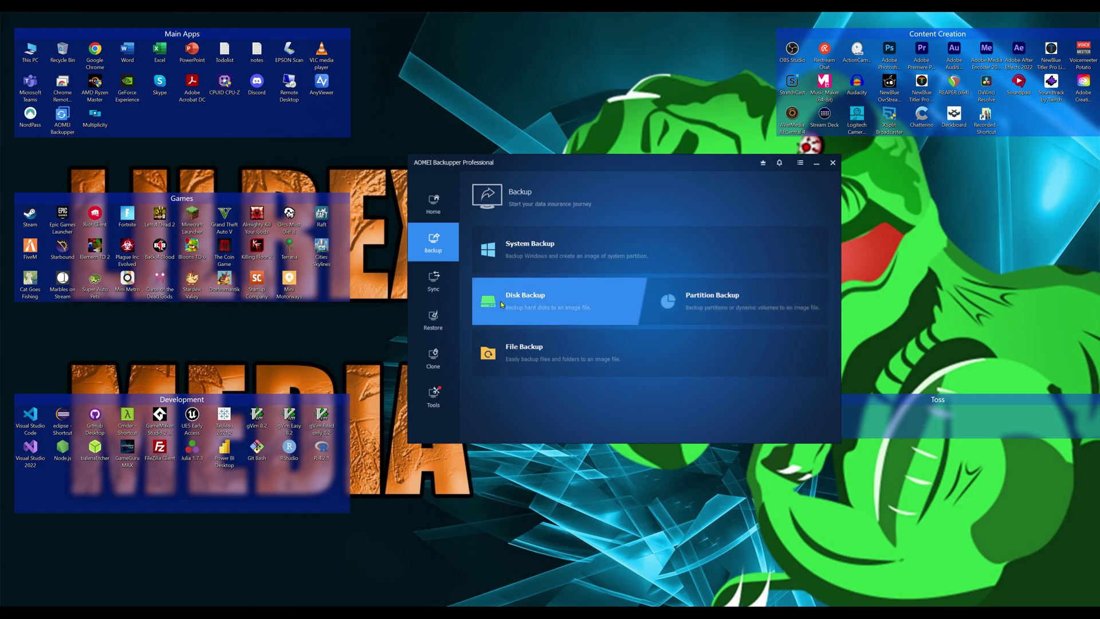
- Look at a new File Backup task and its backup scheme, and return to the backup types without saving
{"action": "left_click", "coordinate": [574, 365]}
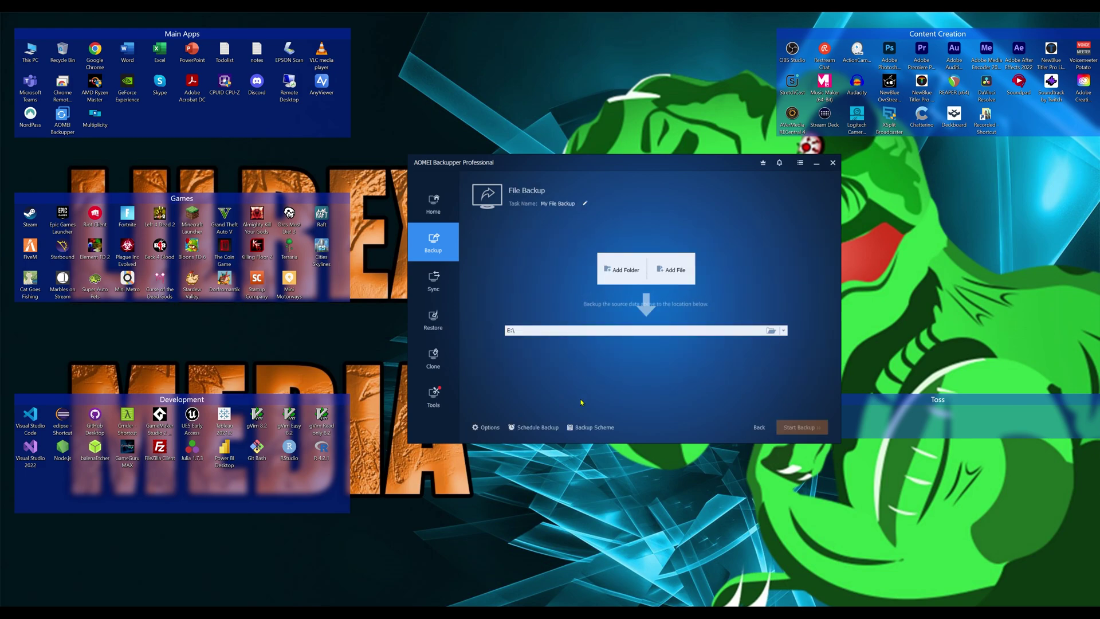
{"action": "left_click", "coordinate": [596, 428]}
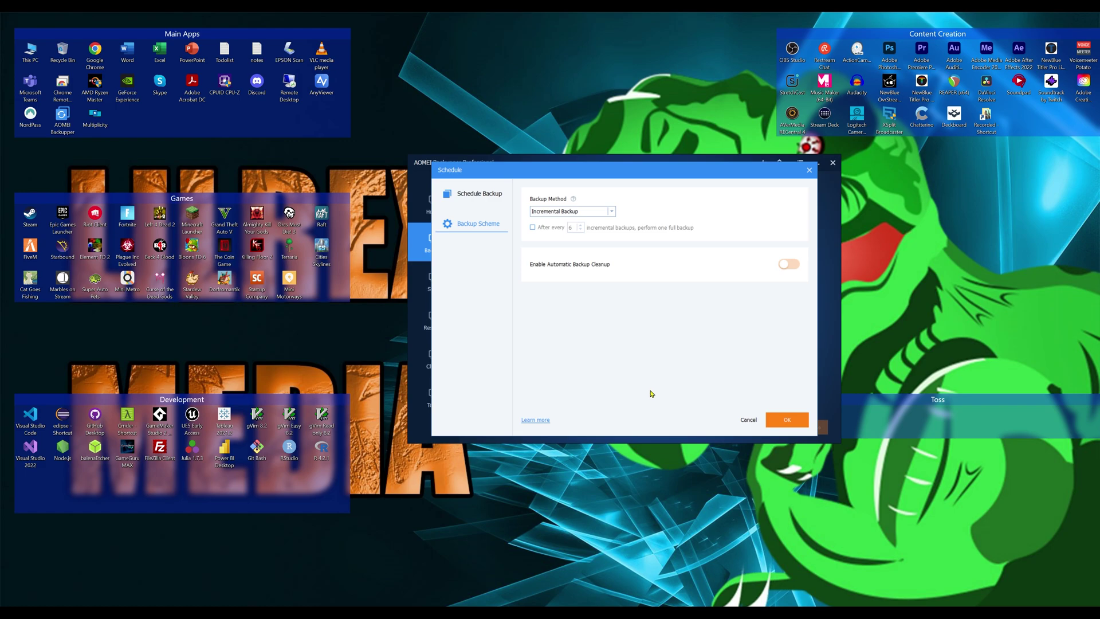
{"action": "left_click", "coordinate": [745, 421]}
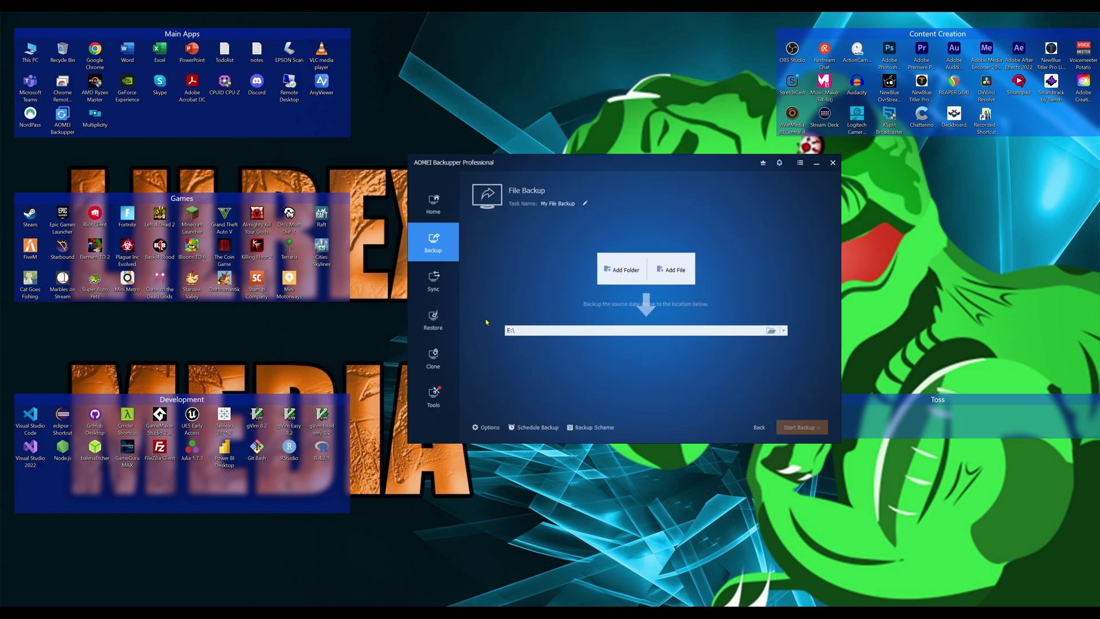
{"action": "left_click", "coordinate": [760, 427]}
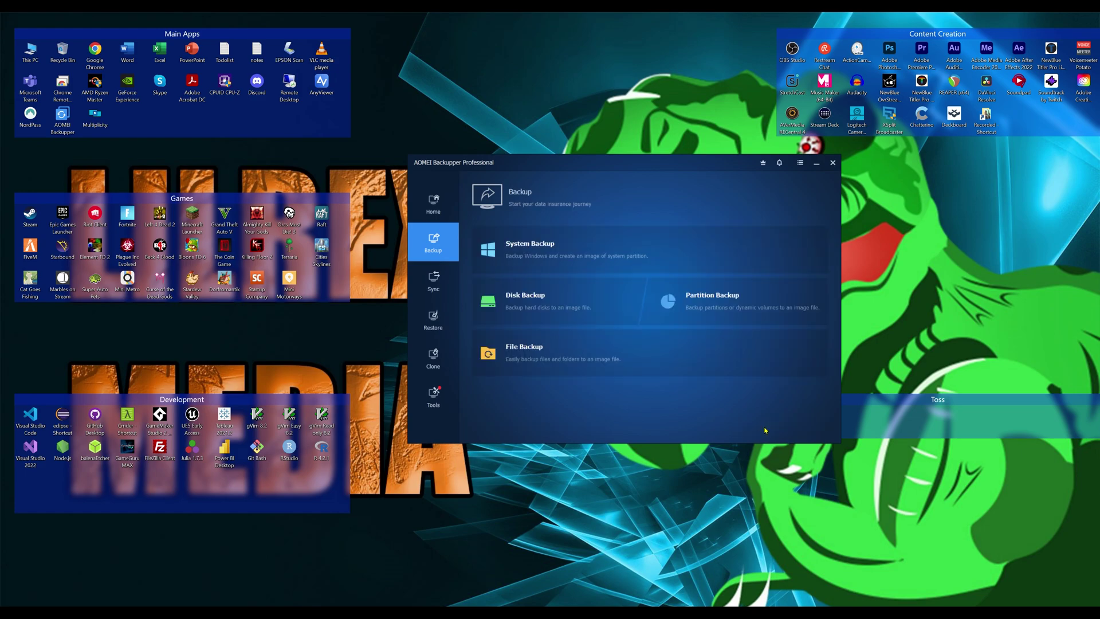
- Look over the available sync modes and the Real-Time Sync task page, and return to the sync modes
{"action": "left_click", "coordinate": [450, 286]}
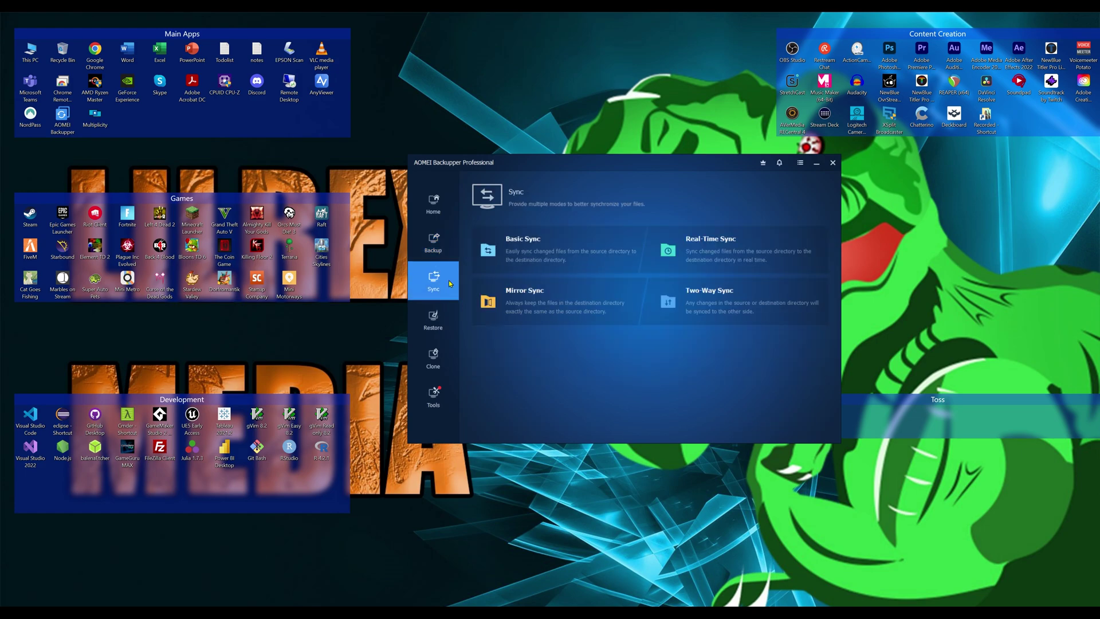
{"action": "left_click", "coordinate": [423, 254]}
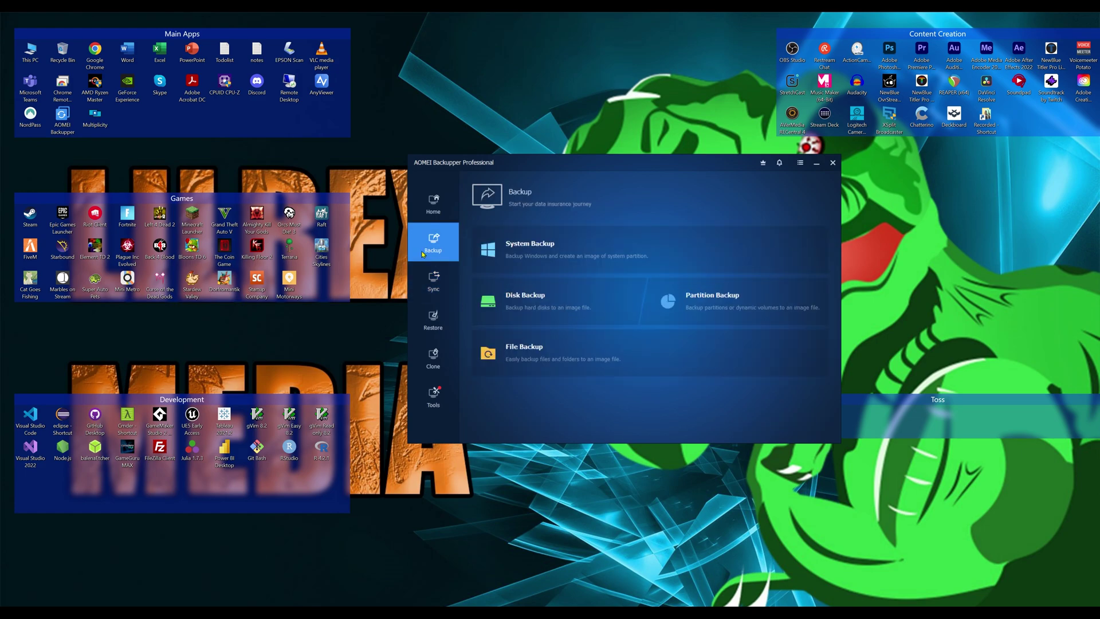
{"action": "left_click", "coordinate": [428, 279]}
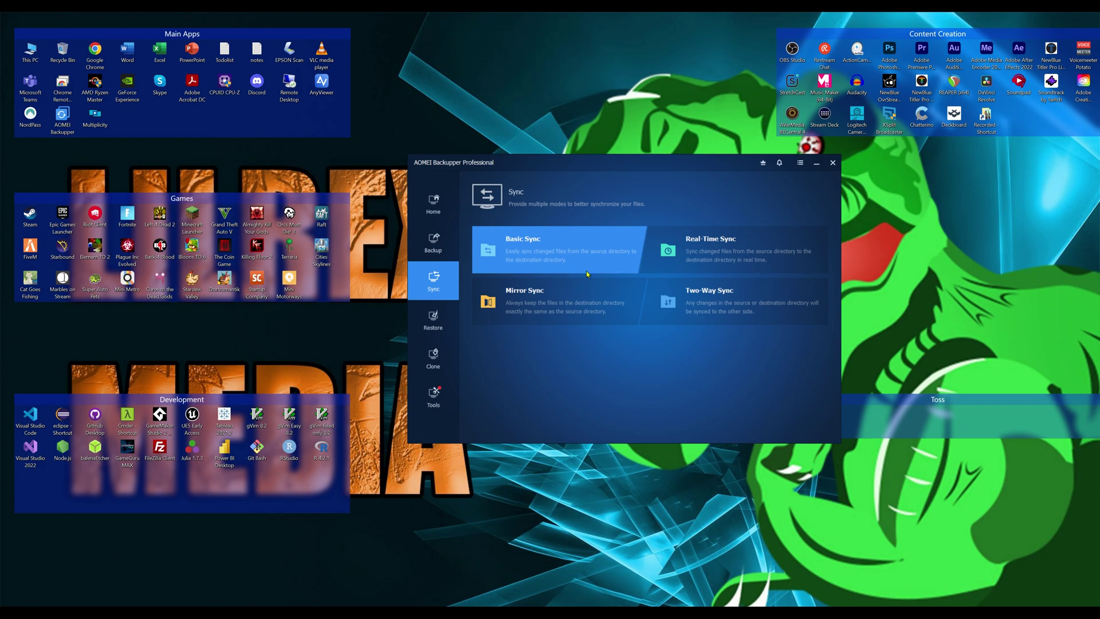
{"action": "left_click", "coordinate": [725, 252]}
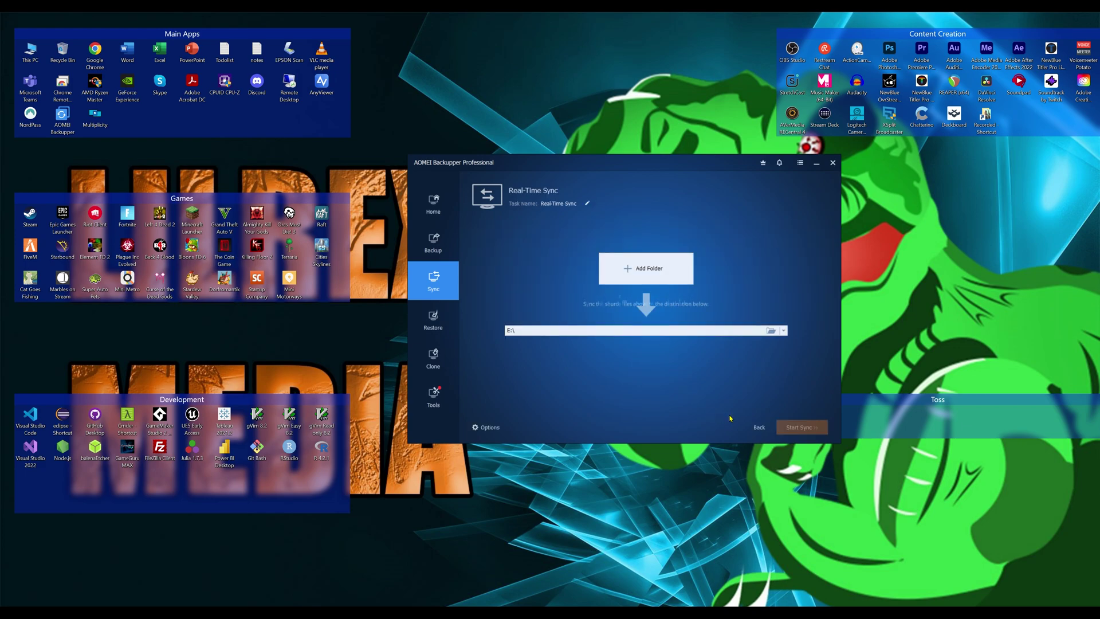
{"action": "left_click", "coordinate": [757, 430]}
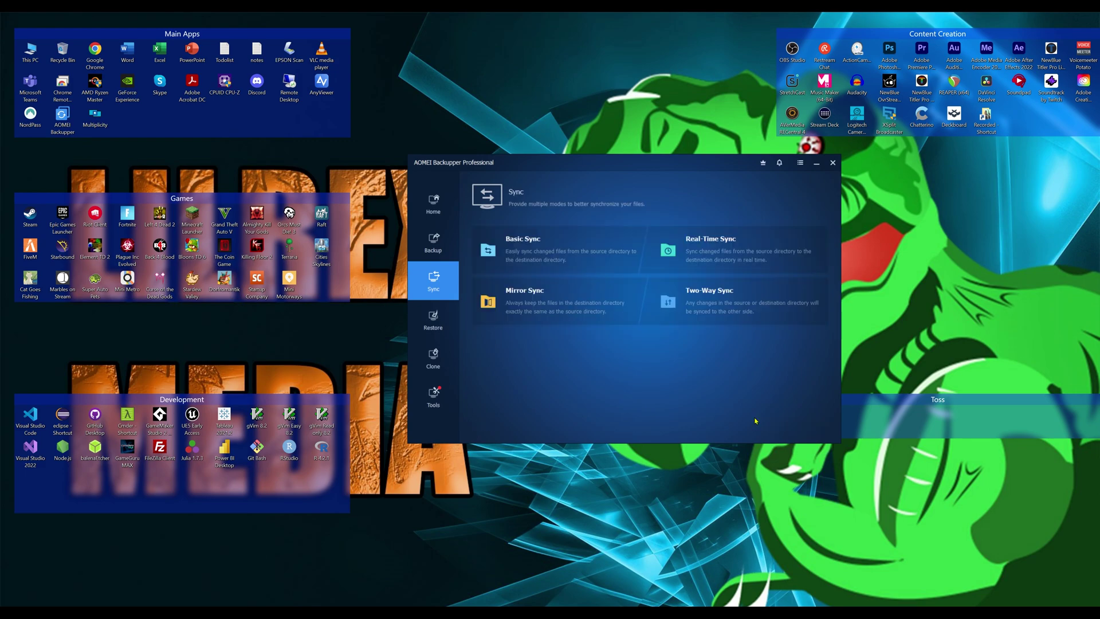
- Examine the Basic Sync task's general, command and advanced settings, including the operation priority choices, accept them and return to the sync modes
{"action": "left_click", "coordinate": [529, 256]}
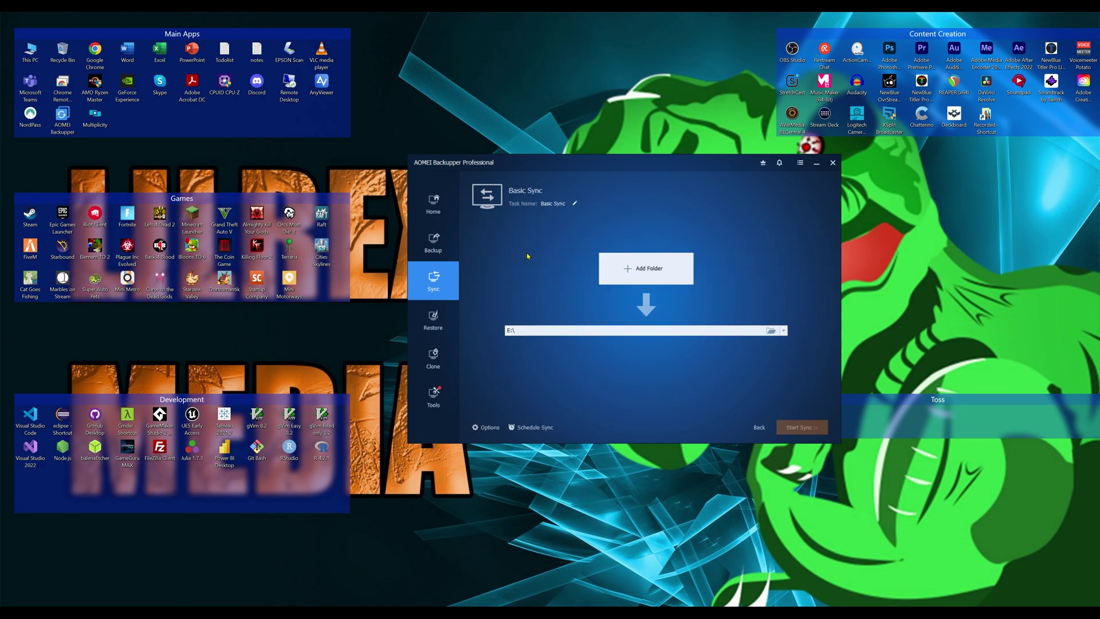
{"action": "left_click", "coordinate": [488, 427]}
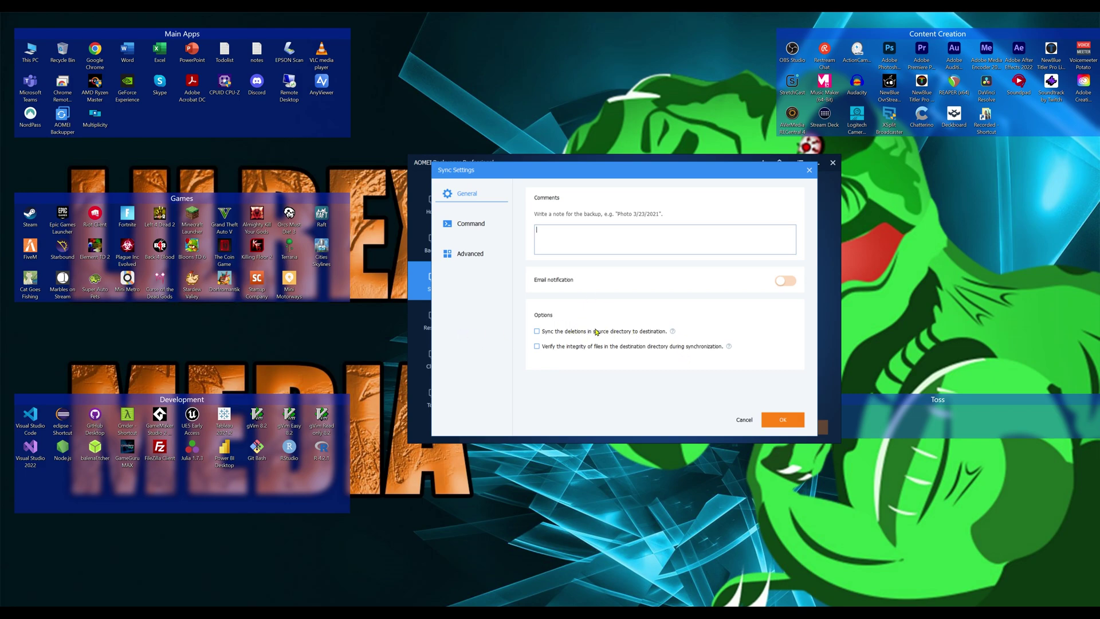
{"action": "left_click", "coordinate": [571, 346]}
{"action": "left_click", "coordinate": [465, 224]}
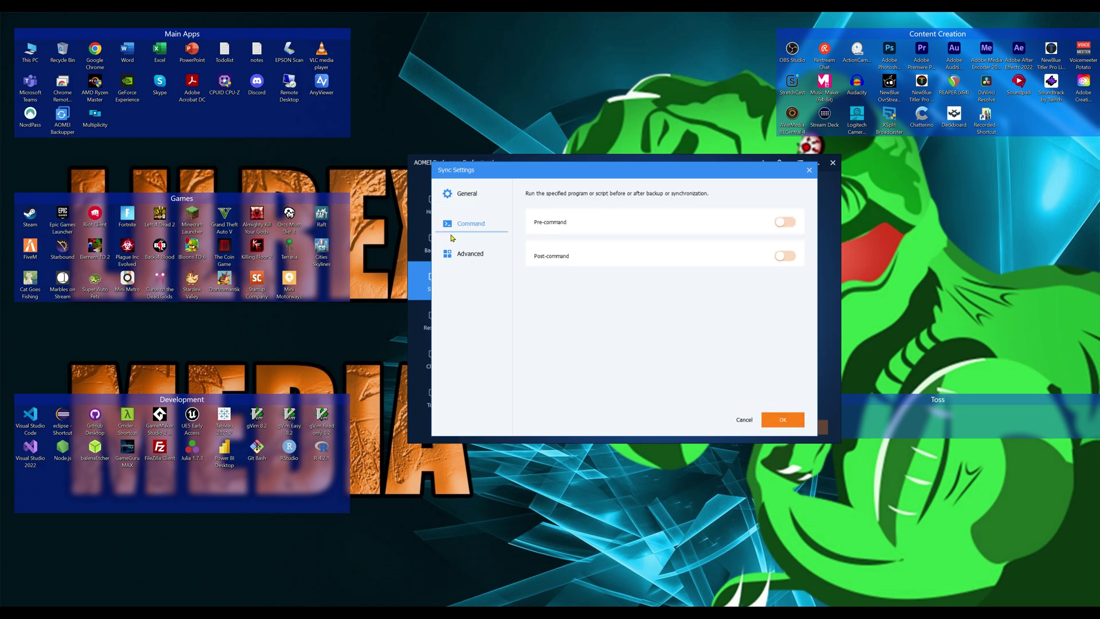
{"action": "left_click", "coordinate": [473, 263]}
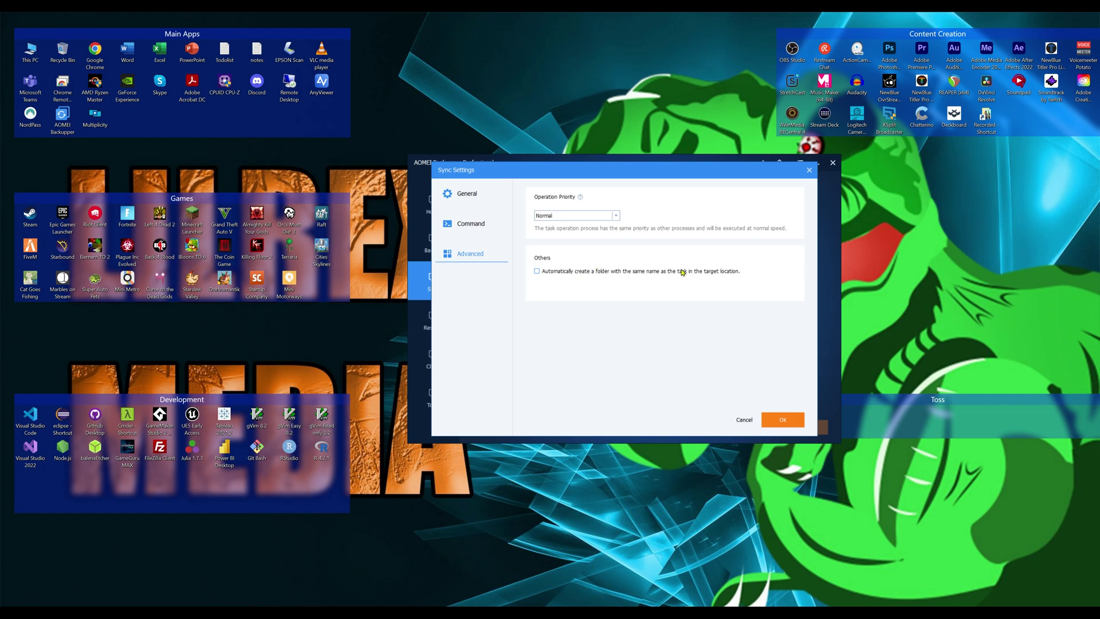
{"action": "left_click", "coordinate": [565, 216]}
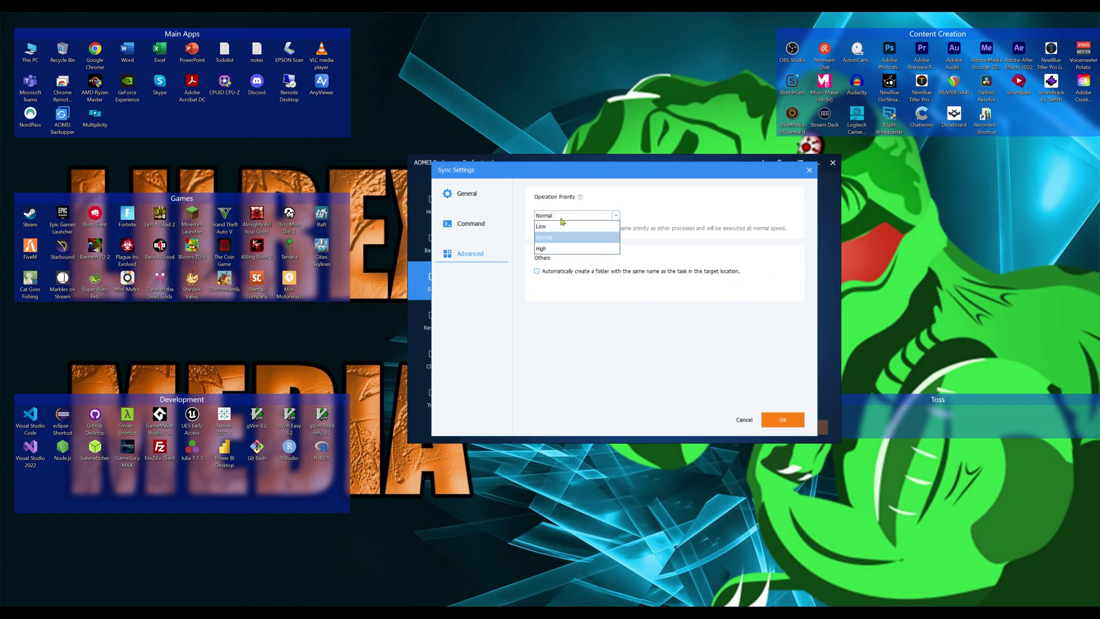
{"action": "left_click", "coordinate": [569, 223]}
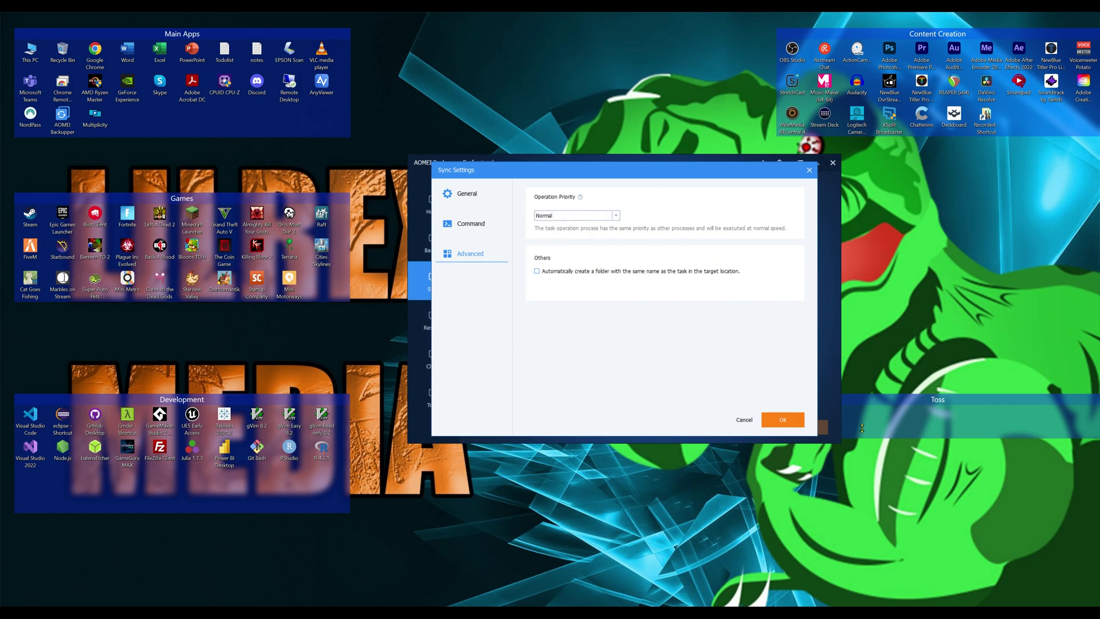
{"action": "left_click", "coordinate": [777, 424]}
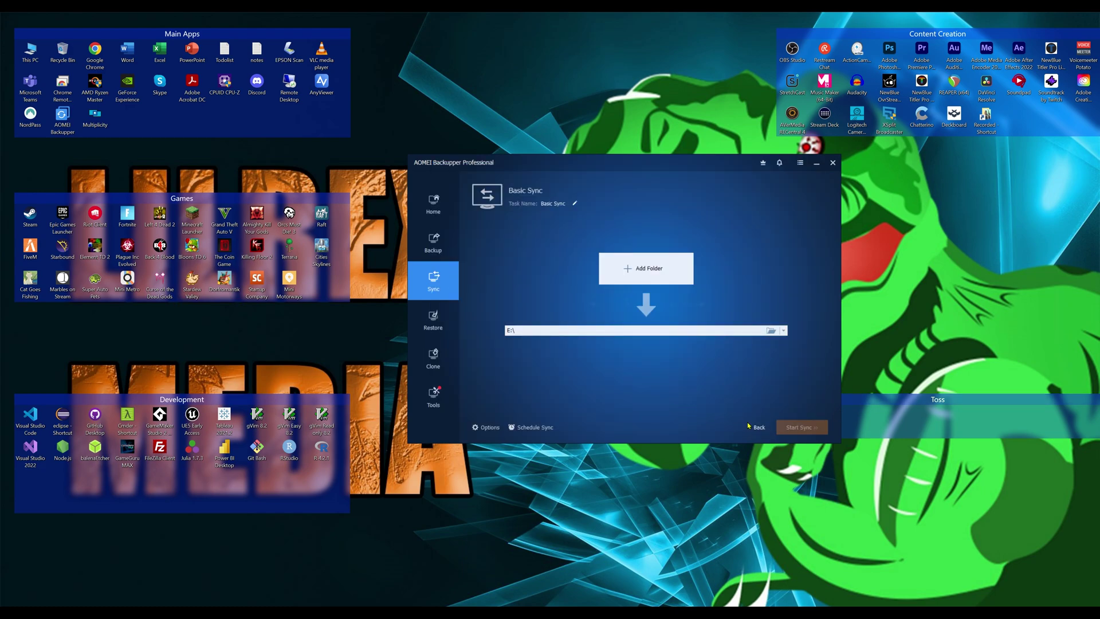
{"action": "left_click", "coordinate": [759, 427]}
- Examine the Real-Time Sync task's general and advanced settings, accept them and return to the sync modes
{"action": "left_click", "coordinate": [716, 246]}
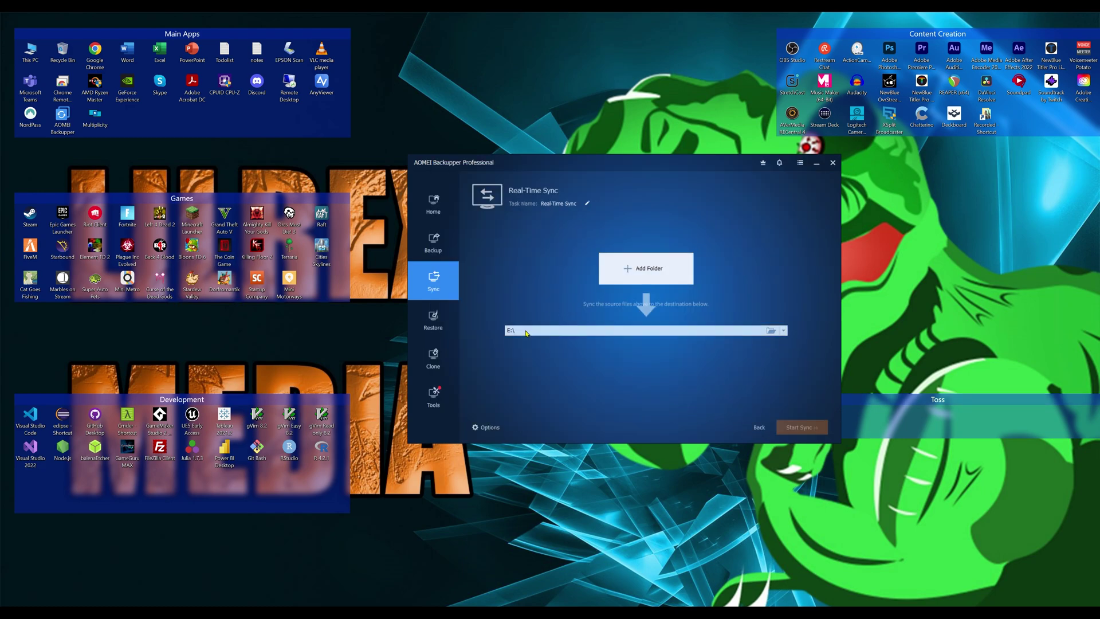
{"action": "left_click", "coordinate": [486, 427]}
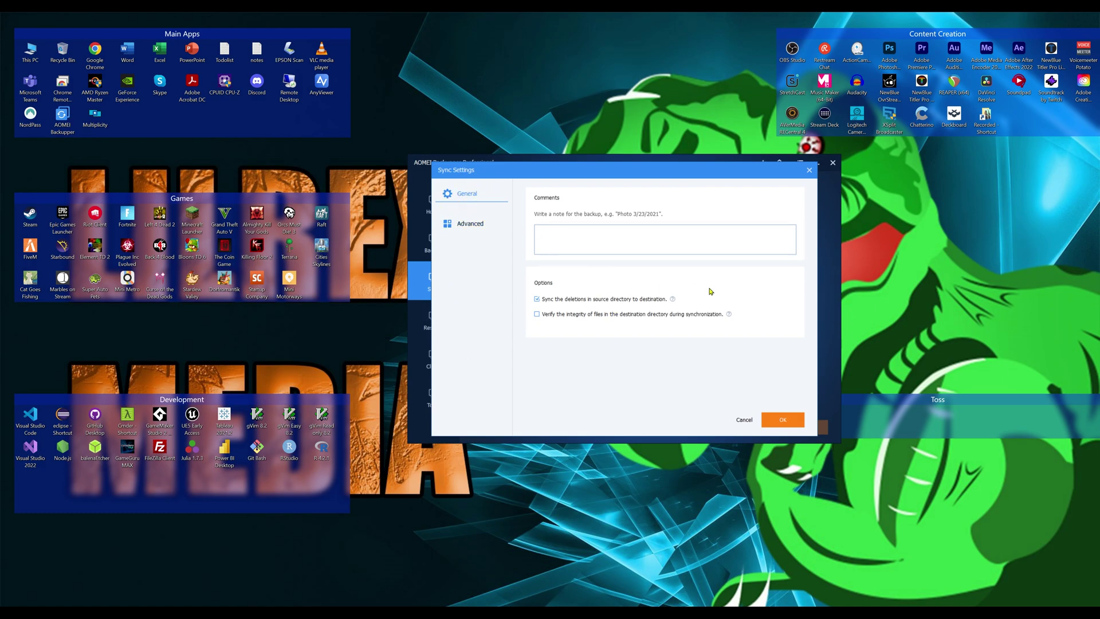
{"action": "left_click", "coordinate": [466, 224]}
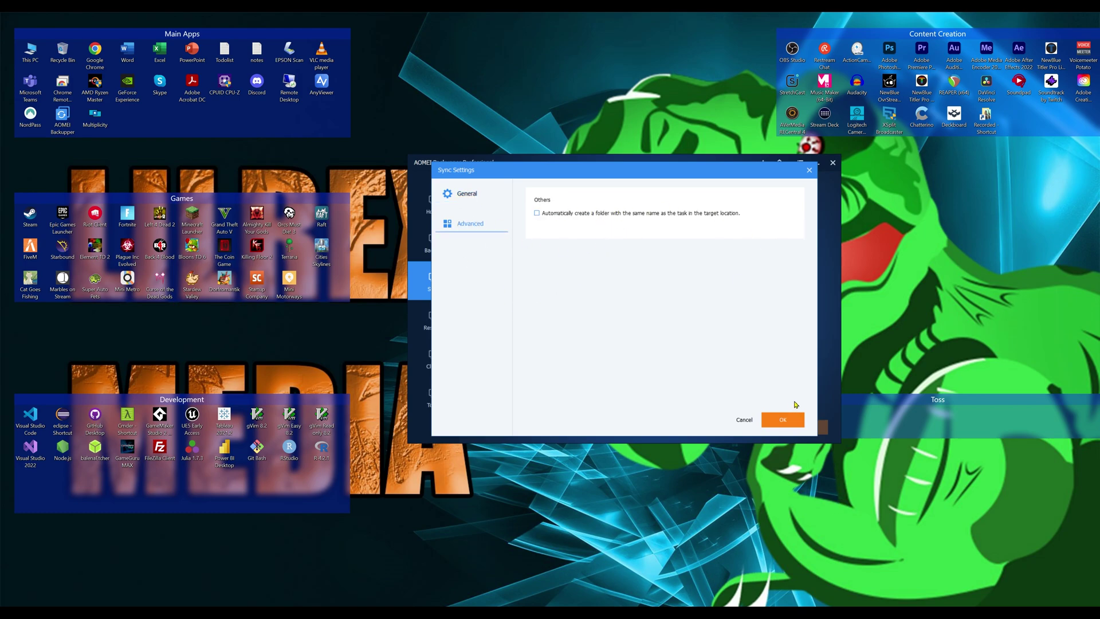
{"action": "left_click", "coordinate": [791, 419]}
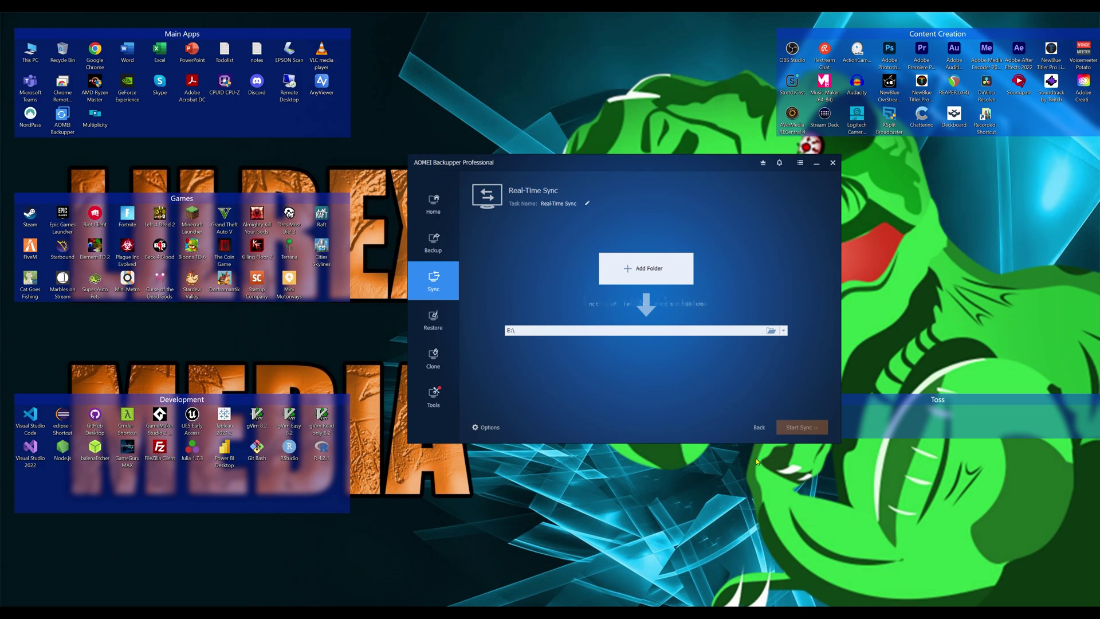
{"action": "left_click", "coordinate": [758, 427]}
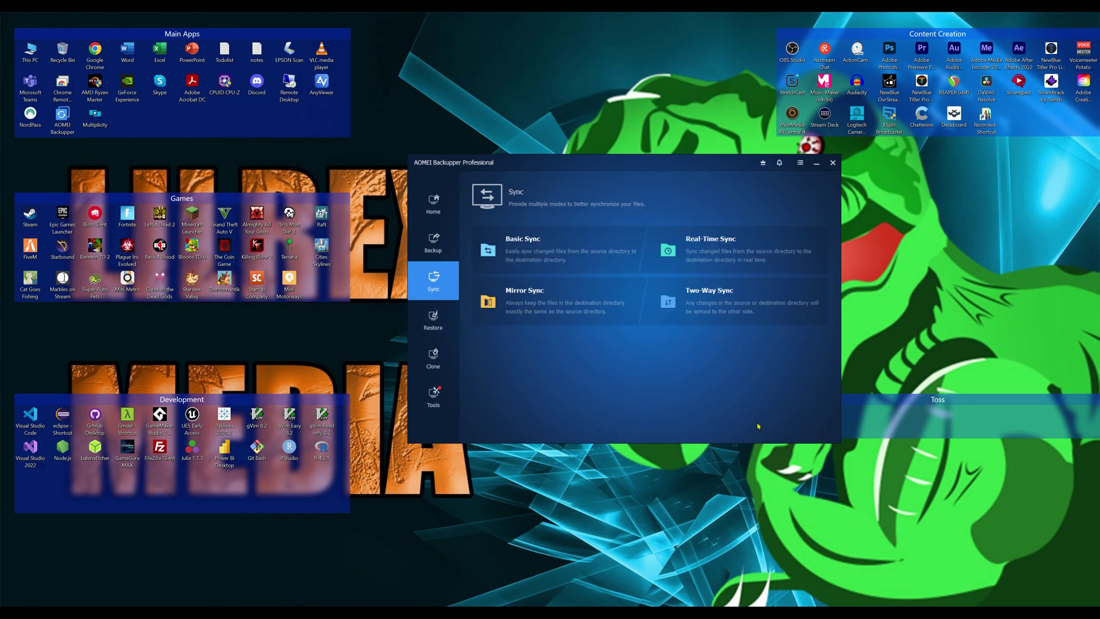
- Examine the Mirror Sync task's general, command and advanced settings, accept them and return to the sync modes
{"action": "left_click", "coordinate": [579, 318]}
{"action": "left_click", "coordinate": [489, 427]}
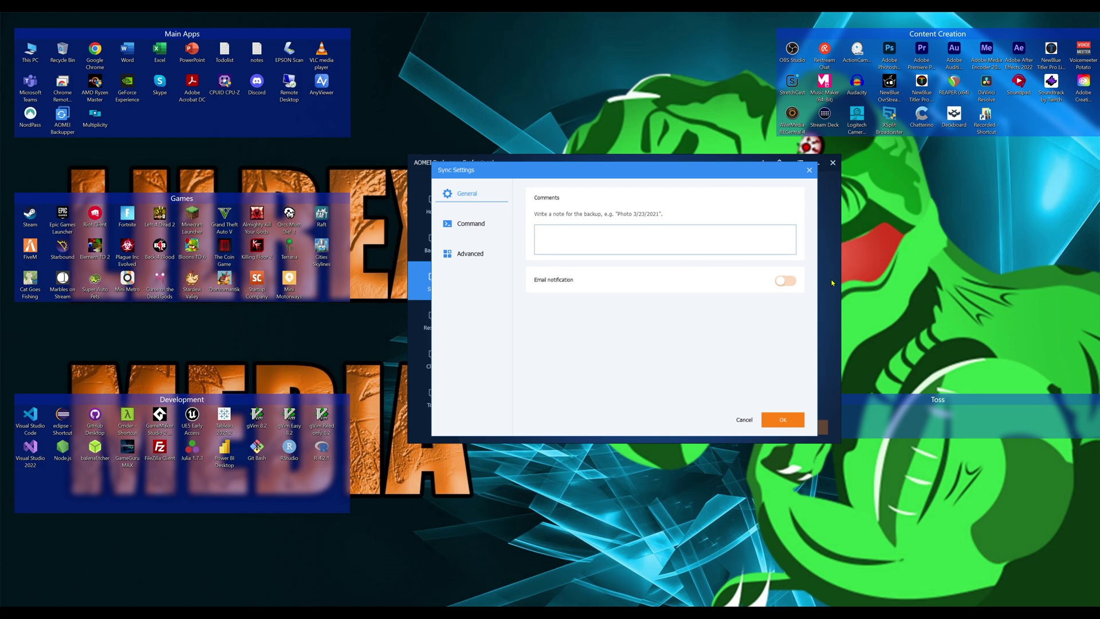
{"action": "left_click", "coordinate": [462, 228]}
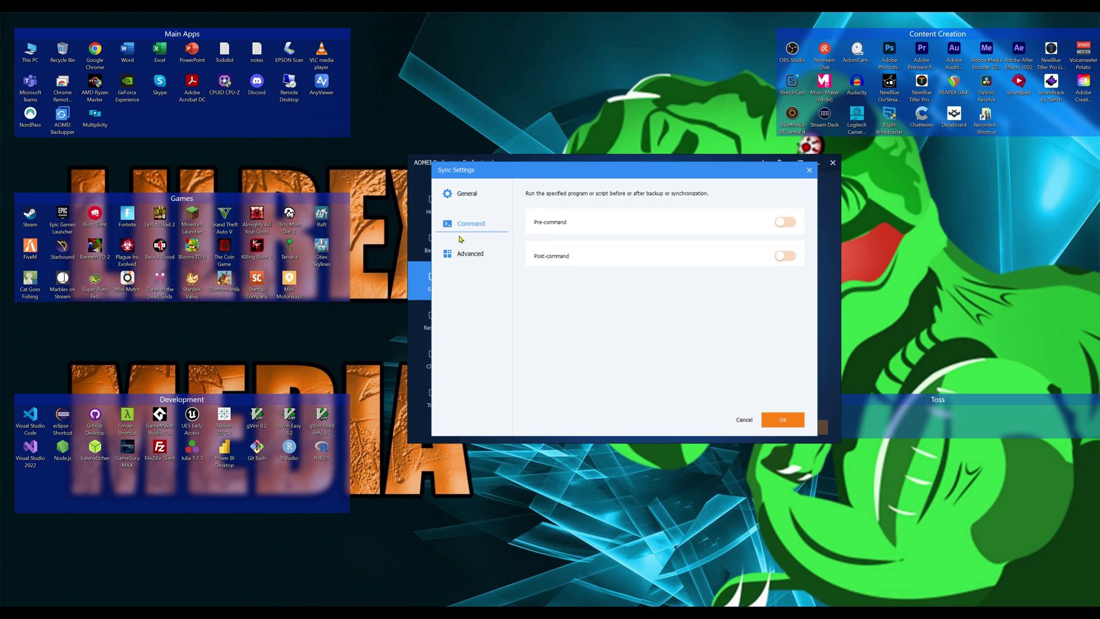
{"action": "left_click", "coordinate": [456, 259]}
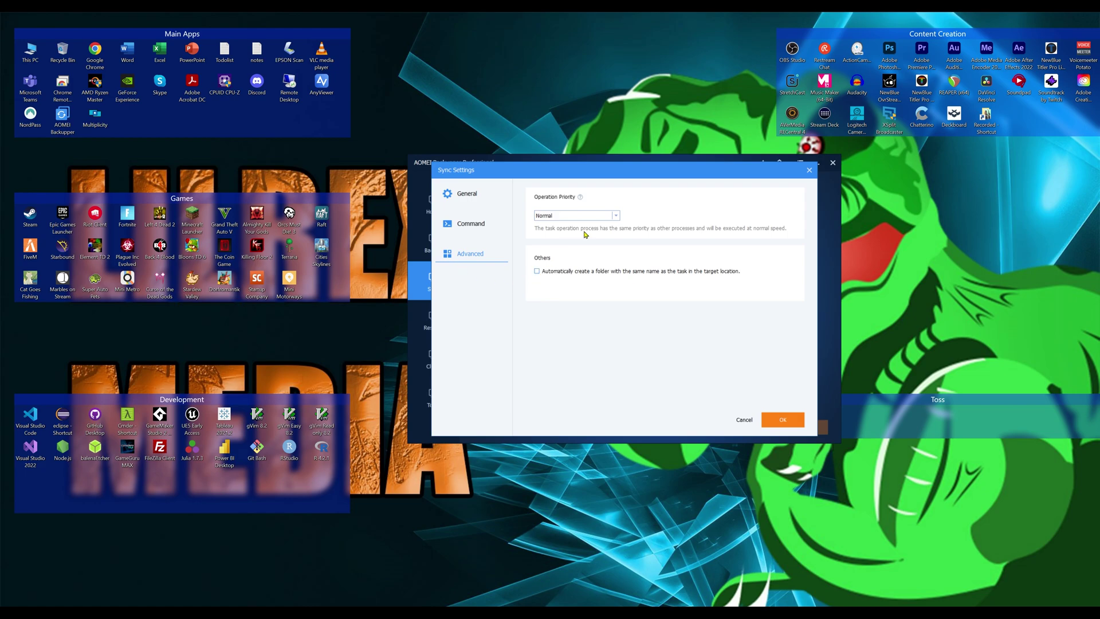
{"action": "left_click", "coordinate": [781, 418]}
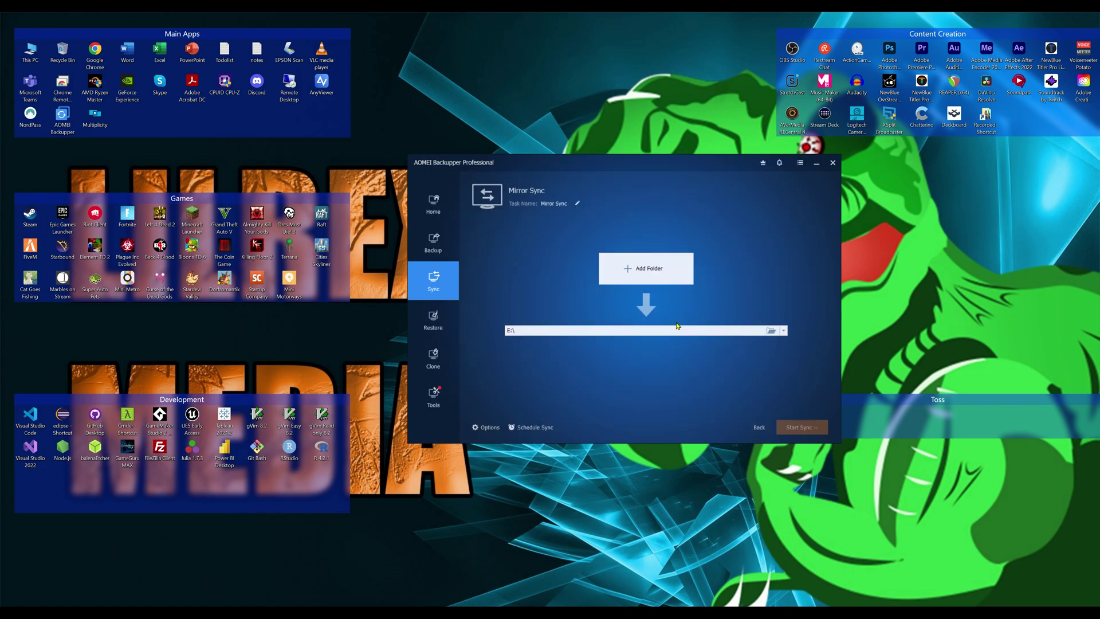
{"action": "left_click", "coordinate": [759, 427]}
- Enable email notification for a Two-Way Sync task, look over its command and advanced settings, and accept the sync settings
{"action": "left_click", "coordinate": [757, 314]}
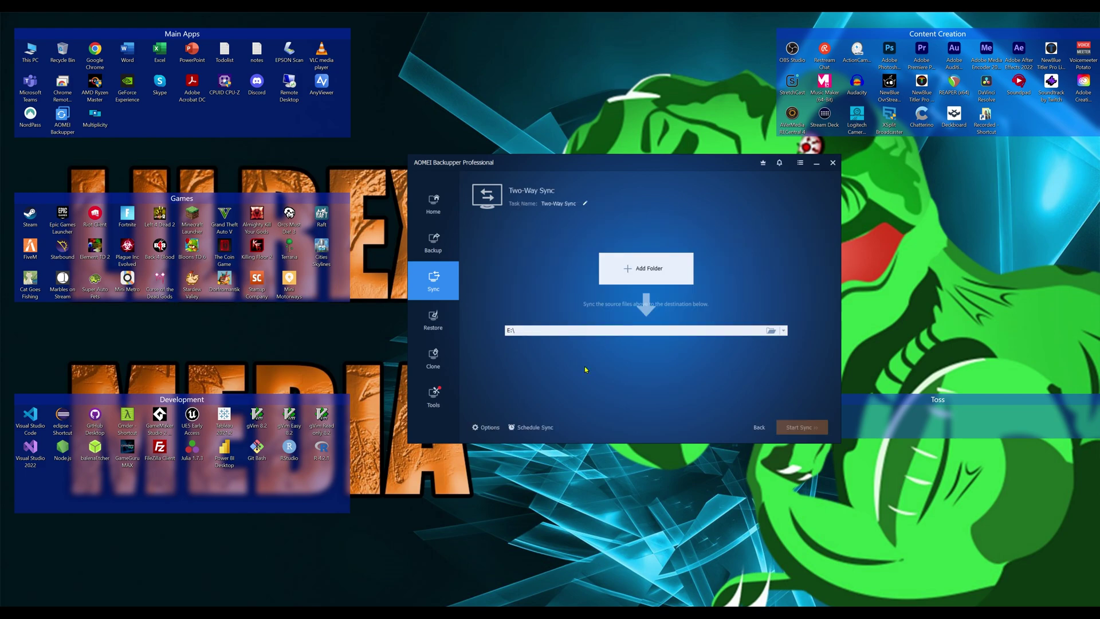
{"action": "left_click", "coordinate": [487, 427]}
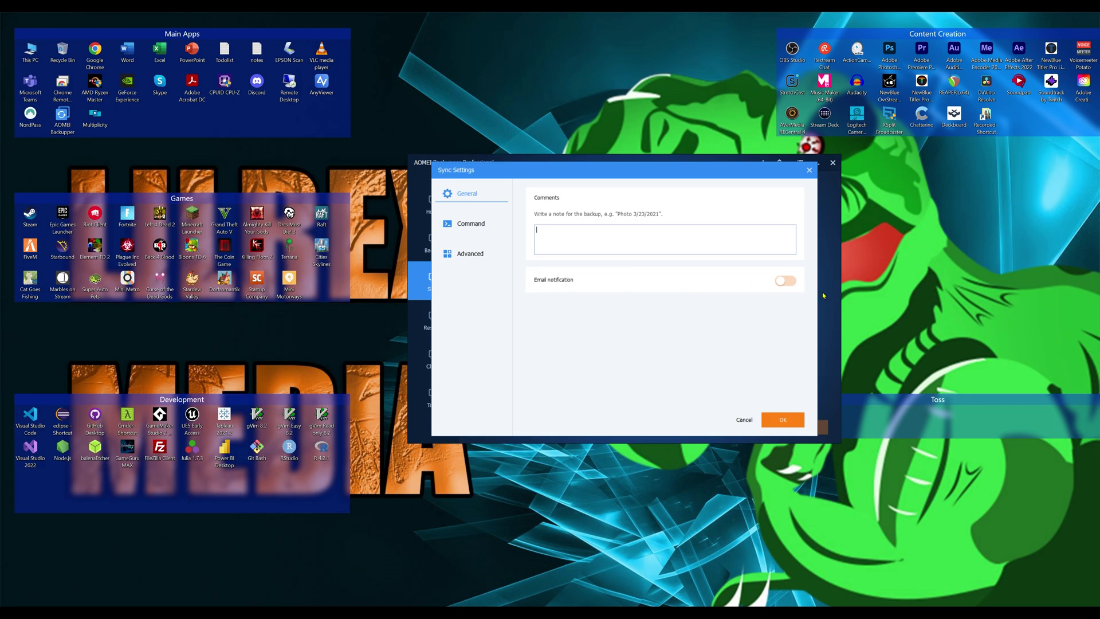
{"action": "left_click", "coordinate": [786, 282]}
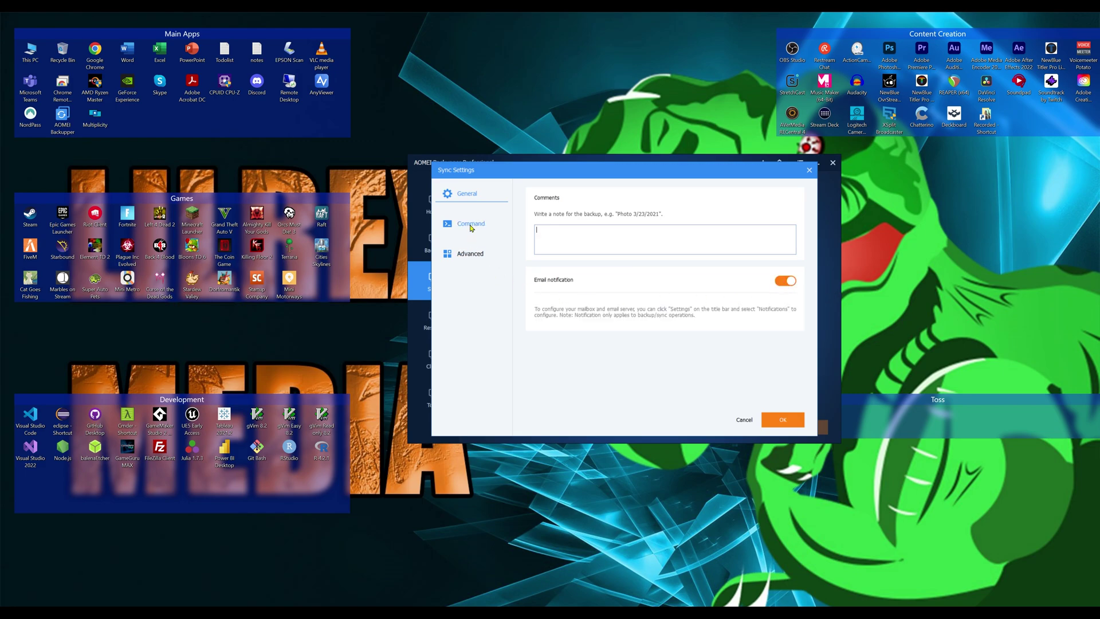
{"action": "left_click", "coordinate": [471, 224]}
{"action": "left_click", "coordinate": [472, 258]}
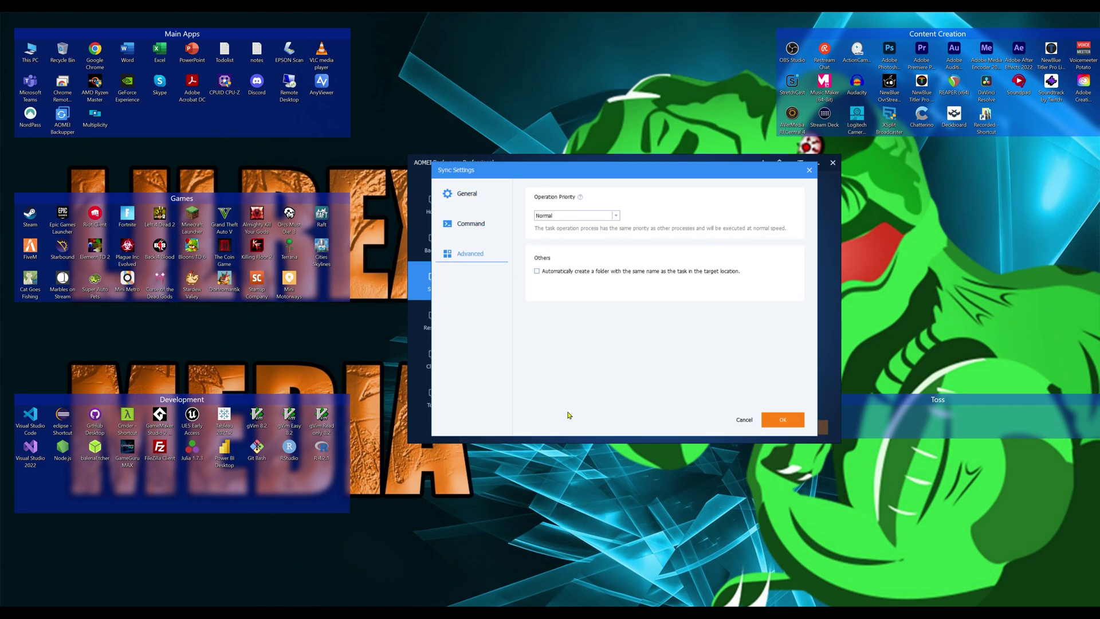
{"action": "left_click", "coordinate": [780, 423]}
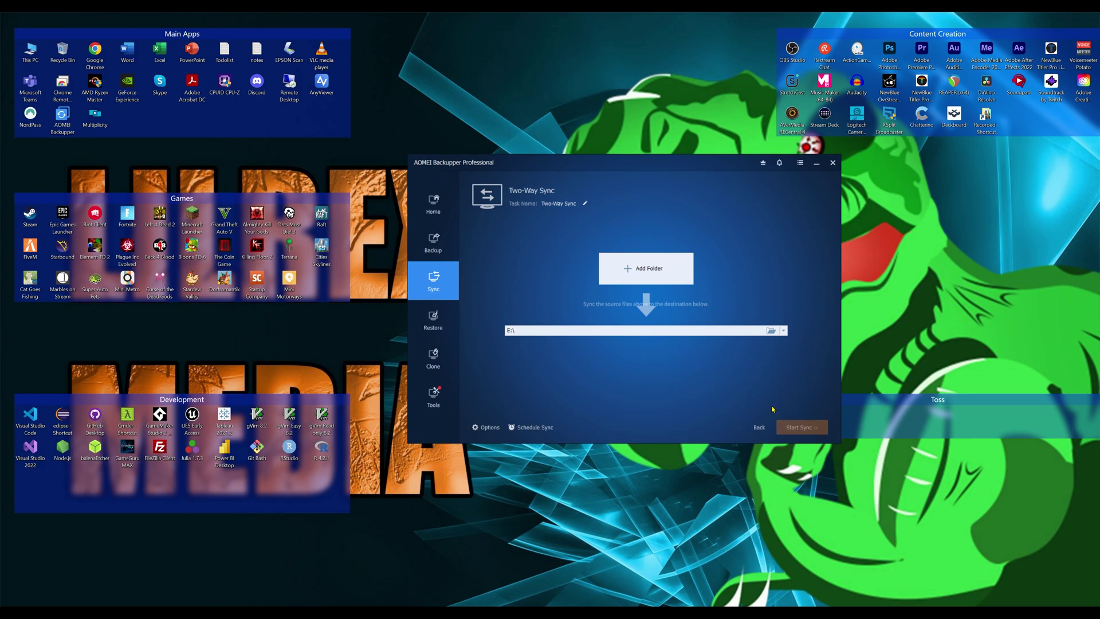
- Enable email or SMS notifications in the program-wide settings
{"action": "left_click", "coordinate": [800, 163]}
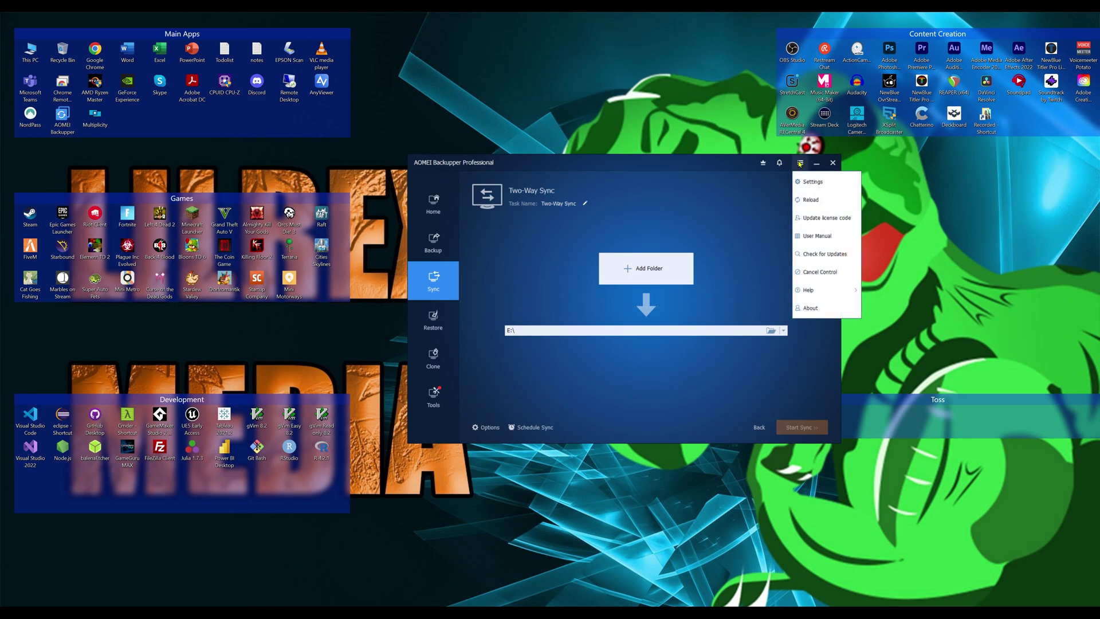
{"action": "left_click", "coordinate": [821, 183]}
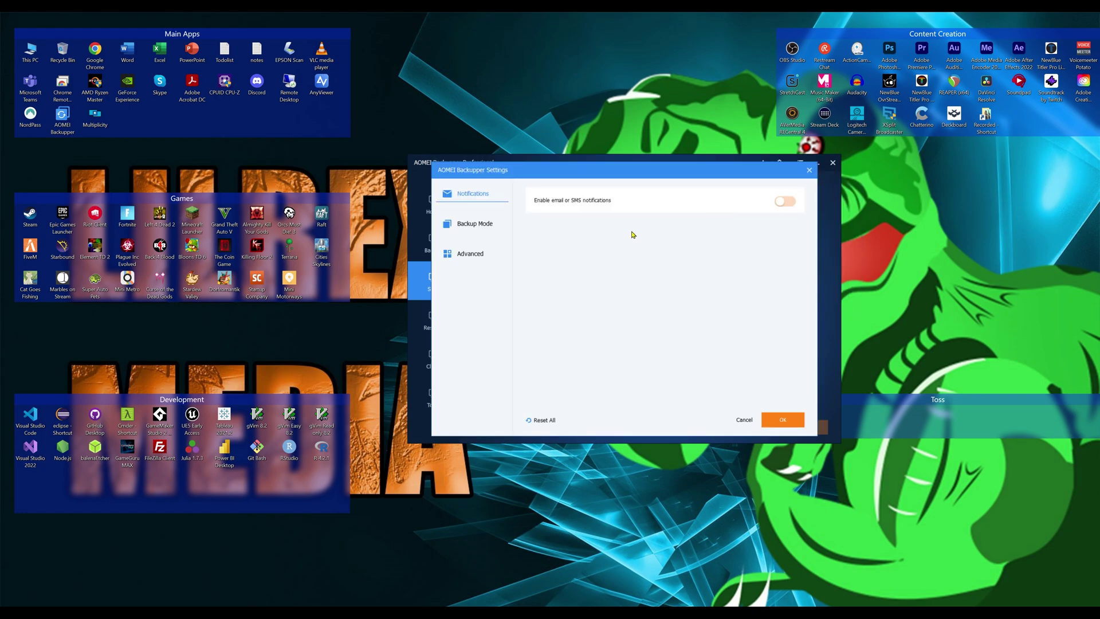
{"action": "left_click", "coordinate": [785, 201]}
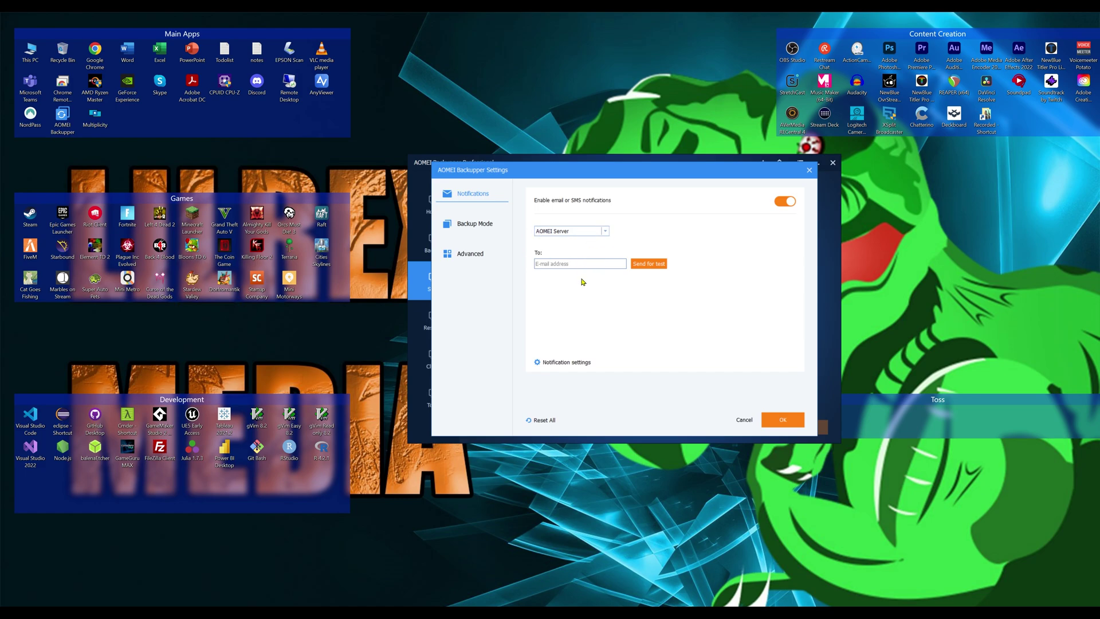
- Compare the notification delivery options, trying Gmail Server, Custom SMTP and AOMEI Server, and select Custom SMTP
{"action": "left_click", "coordinate": [603, 230]}
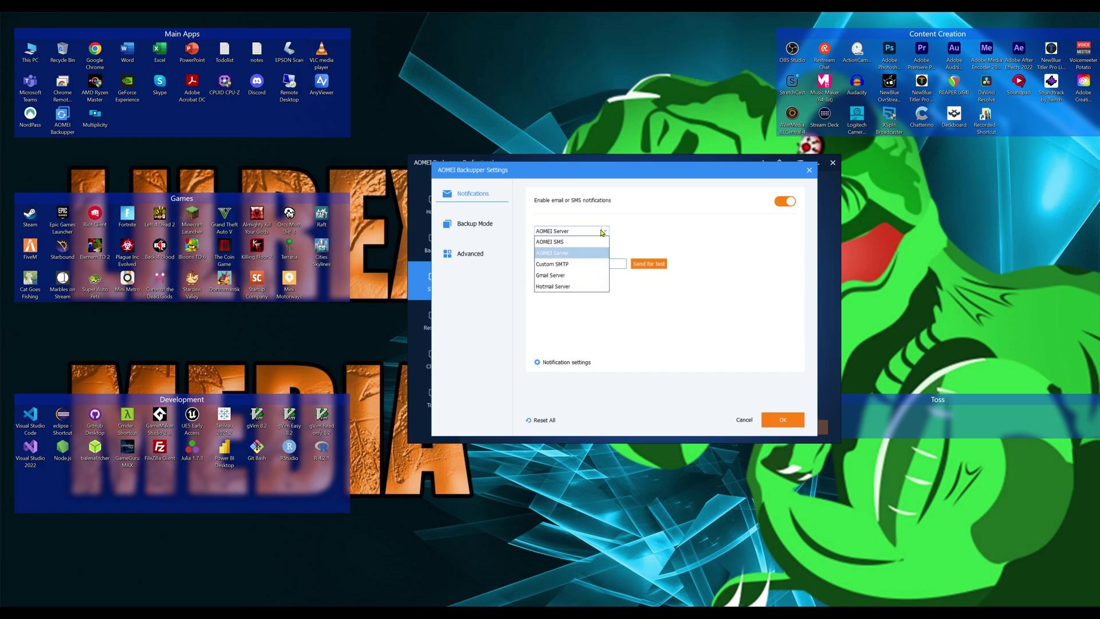
{"action": "left_click", "coordinate": [593, 276]}
{"action": "left_click", "coordinate": [604, 231]}
{"action": "left_click", "coordinate": [580, 264]}
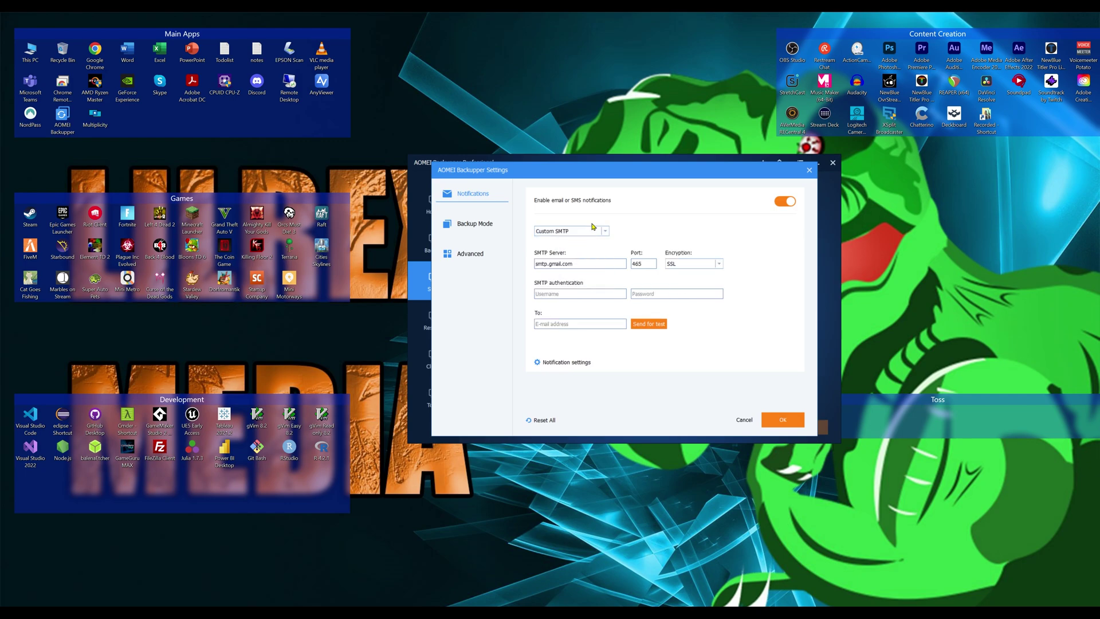
{"action": "left_click", "coordinate": [593, 231]}
{"action": "left_click", "coordinate": [593, 231]}
{"action": "left_click", "coordinate": [574, 231]}
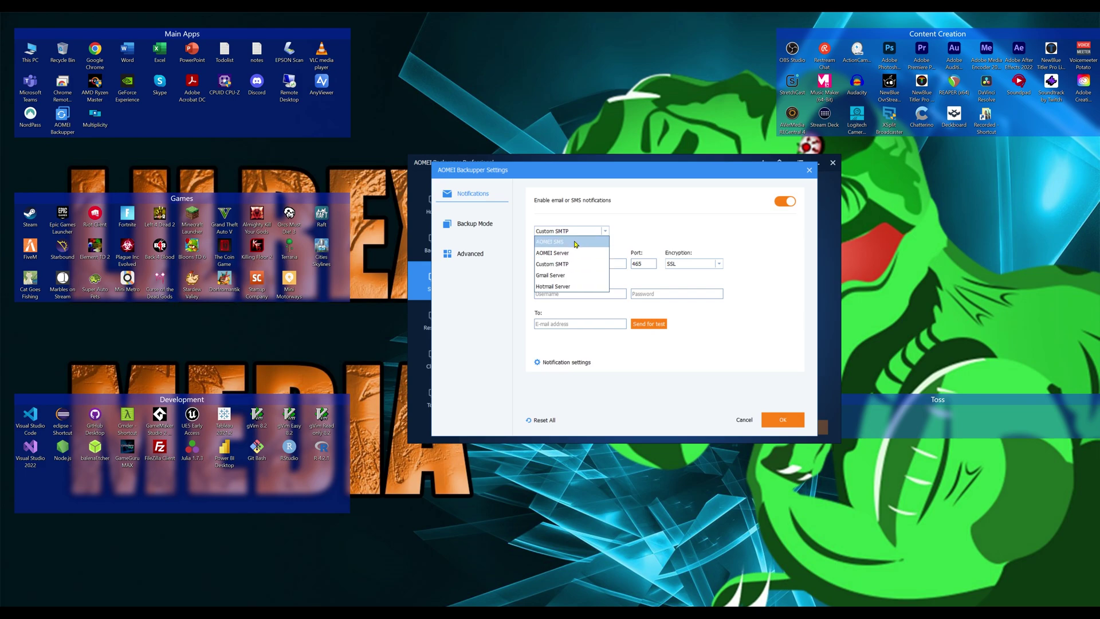
{"action": "left_click", "coordinate": [573, 253]}
{"action": "left_click", "coordinate": [575, 231]}
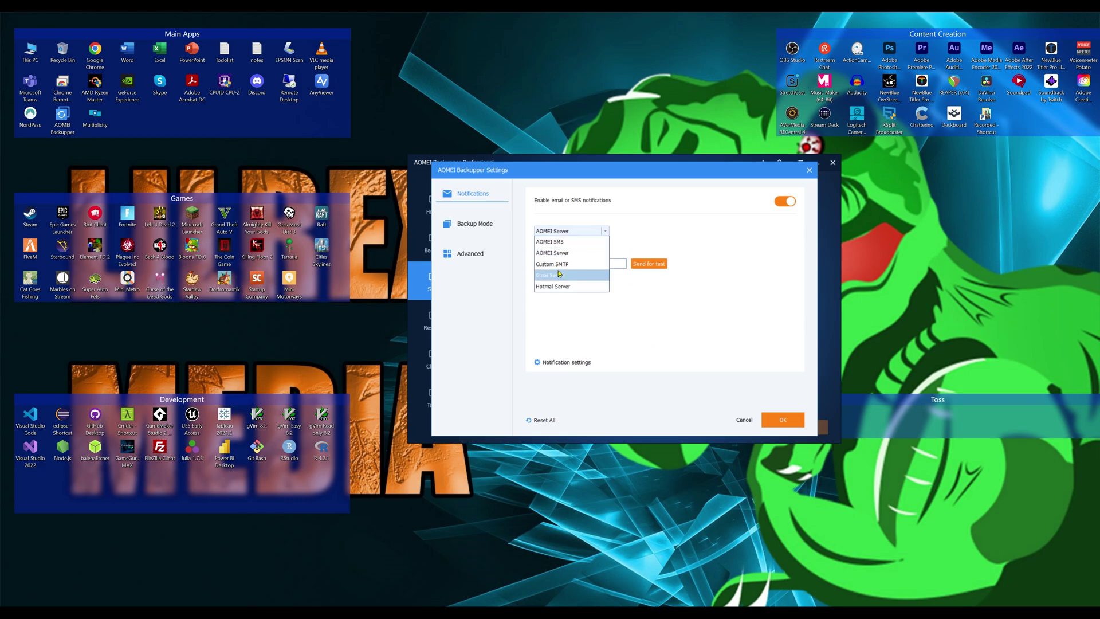
{"action": "left_click", "coordinate": [562, 273]}
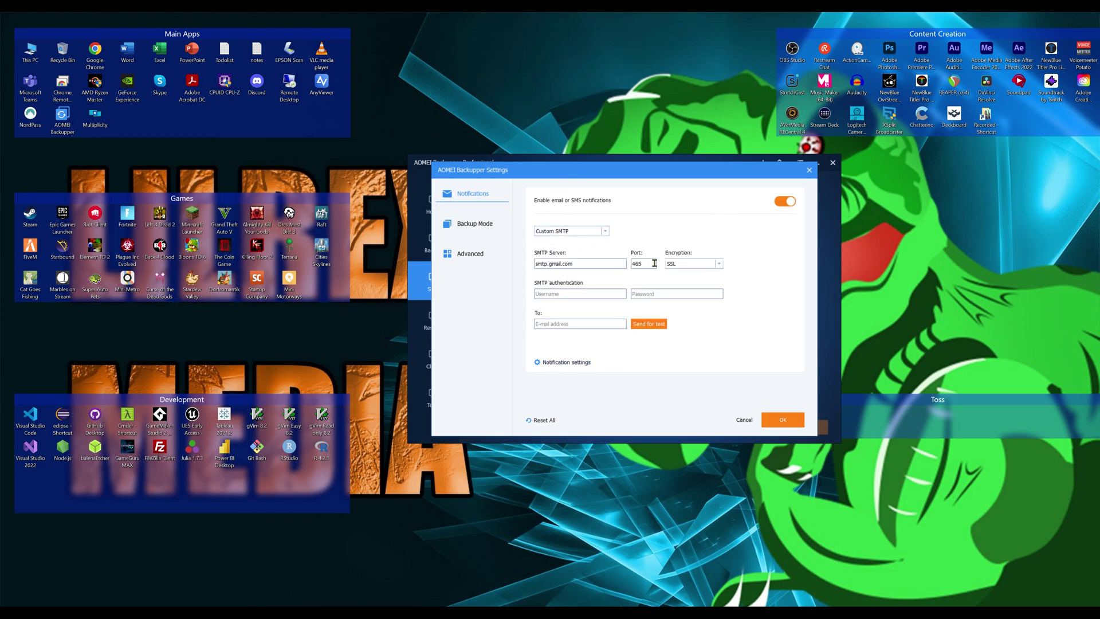
- Look over the backup mode and advanced program settings, and enable automatically checking the backup on completion
{"action": "left_click", "coordinate": [462, 232]}
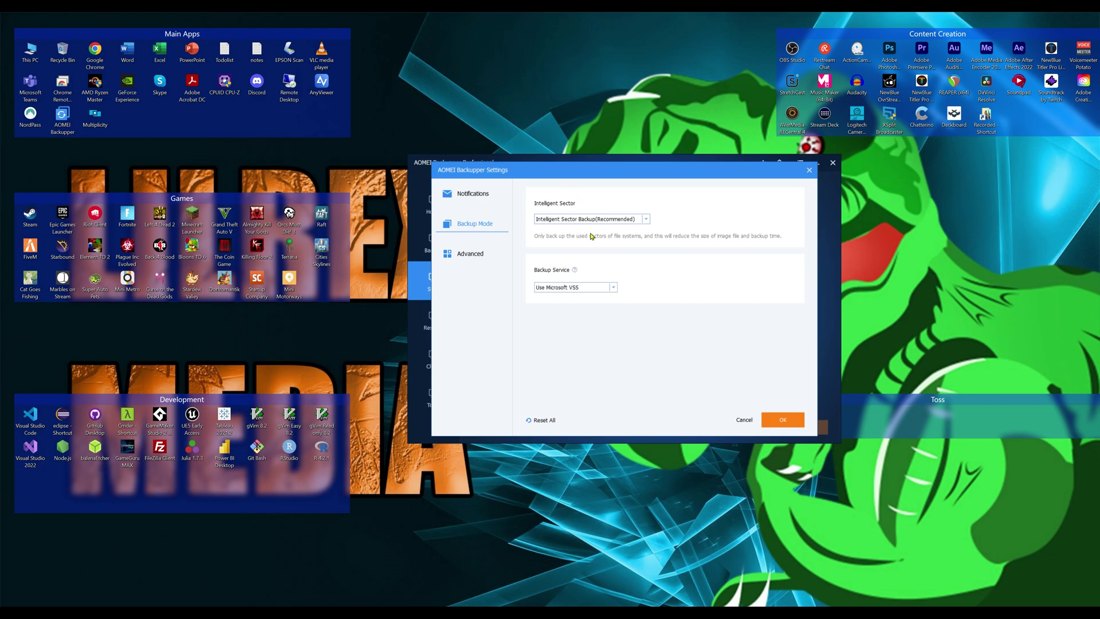
{"action": "left_click", "coordinate": [490, 252]}
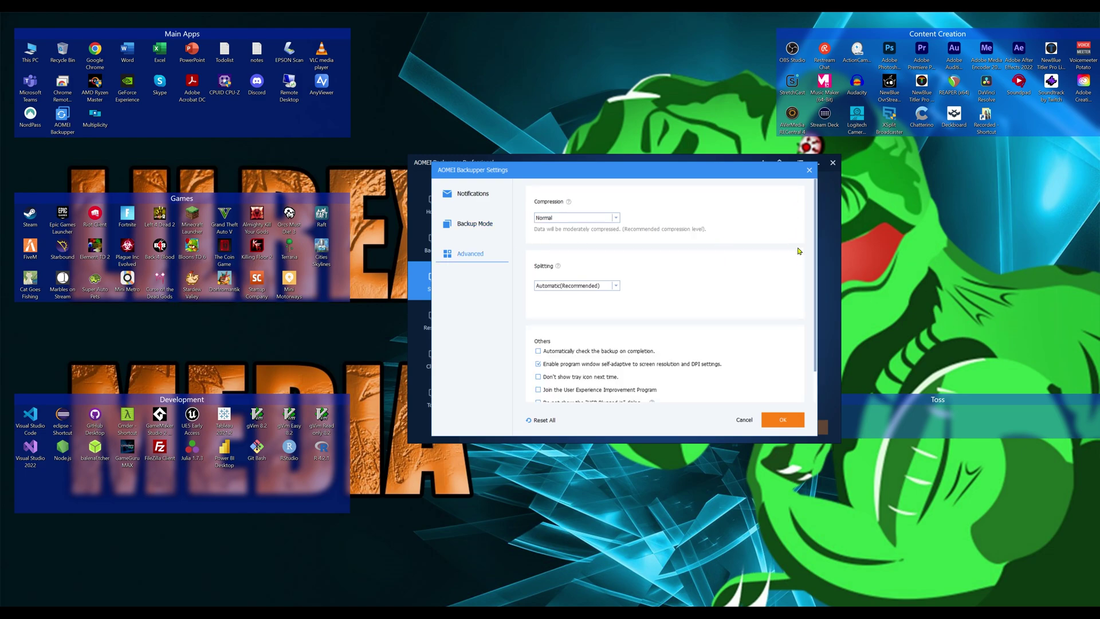
{"action": "scroll", "coordinate": [791, 263], "scroll_direction": "down", "scroll_amount": 1}
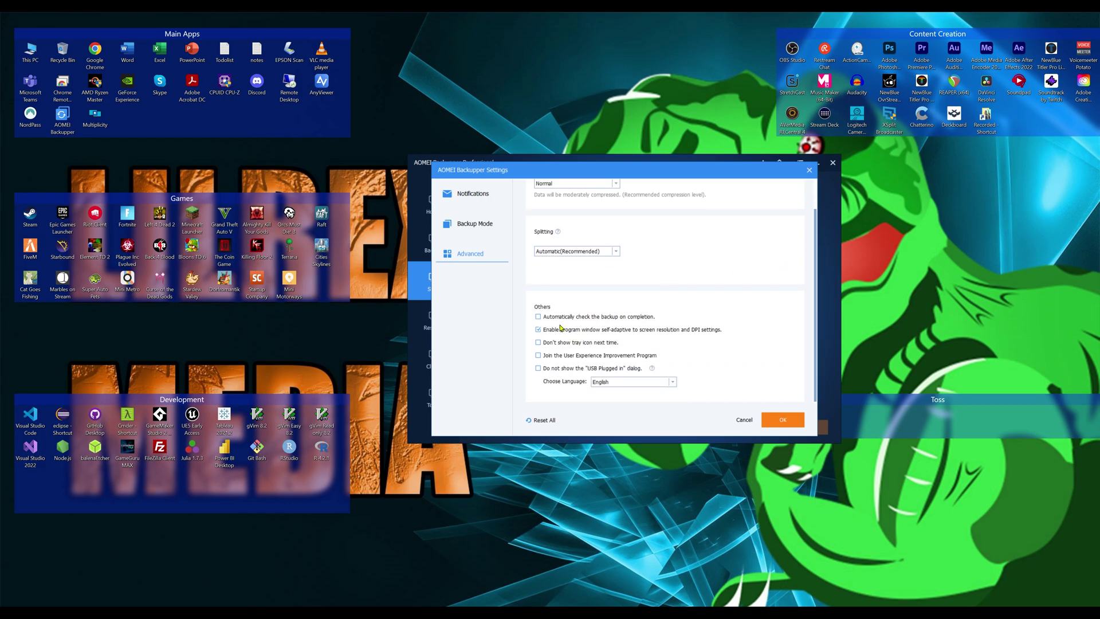
{"action": "left_click", "coordinate": [575, 316]}
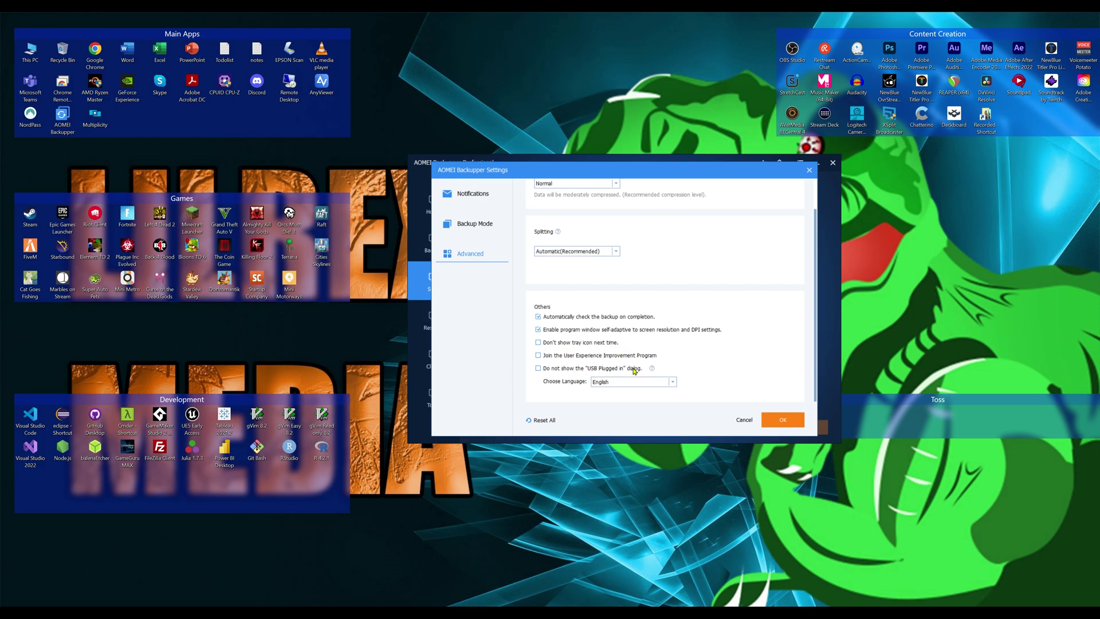
- Try to save the program settings, and go back to the notification settings
{"action": "left_click", "coordinate": [783, 420]}
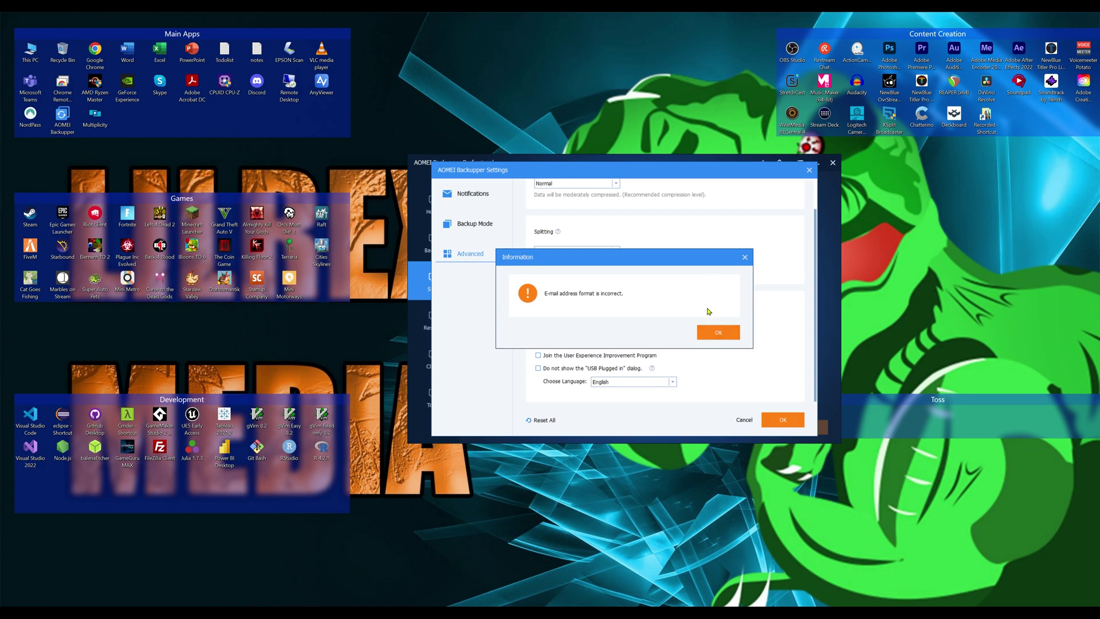
{"action": "left_click", "coordinate": [719, 332]}
{"action": "left_click", "coordinate": [488, 200]}
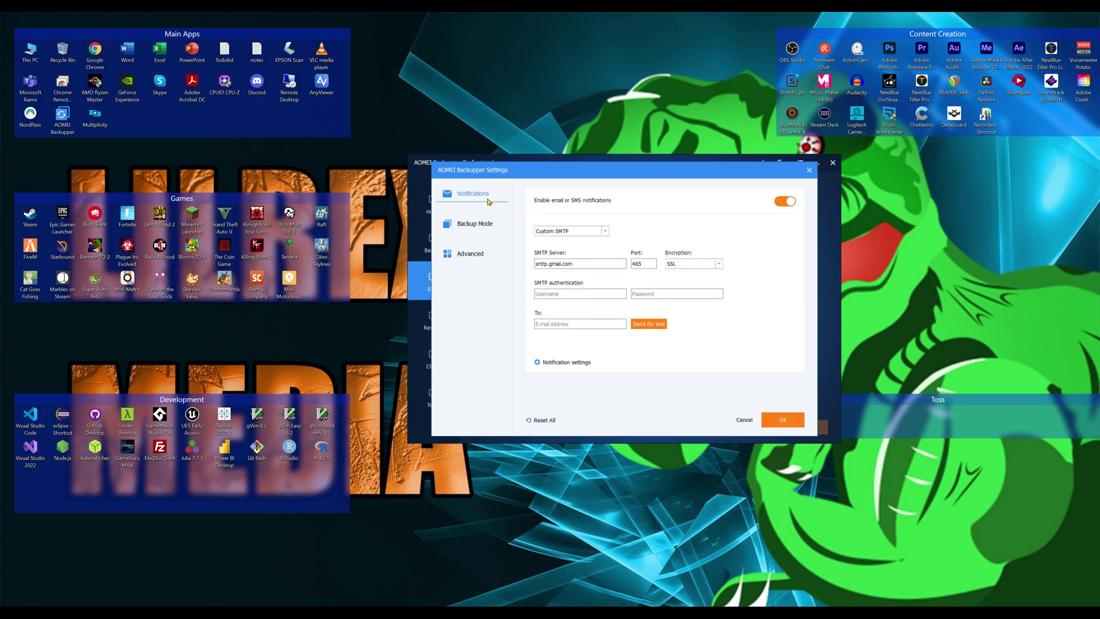
- Disable email or SMS notifications in the program-wide settings and save the settings
{"action": "left_click", "coordinate": [787, 201]}
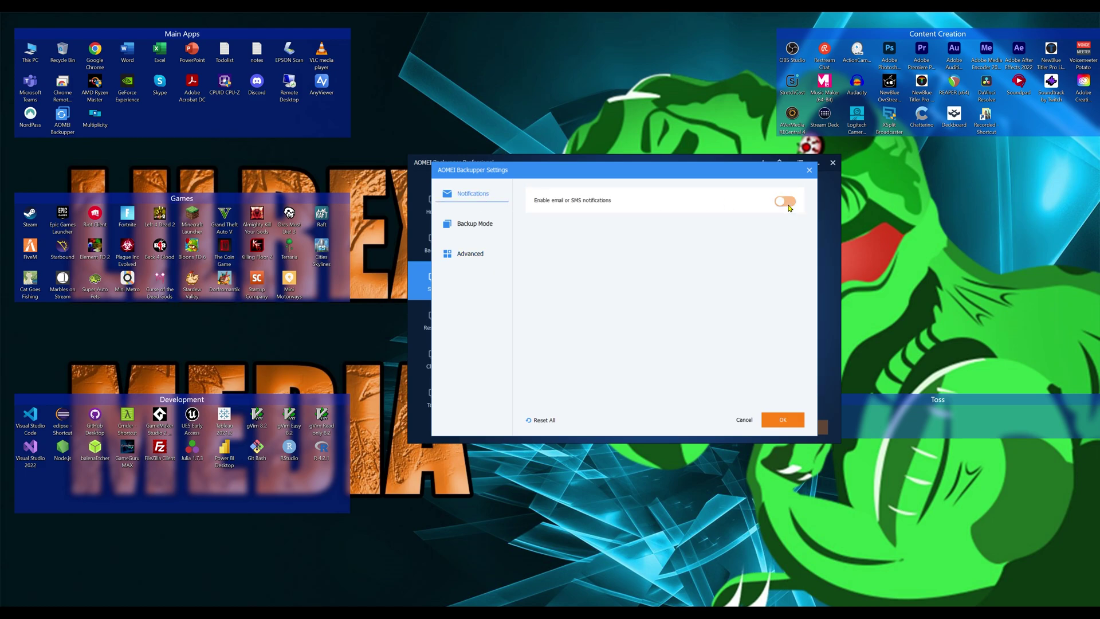
{"action": "left_click", "coordinate": [785, 421]}
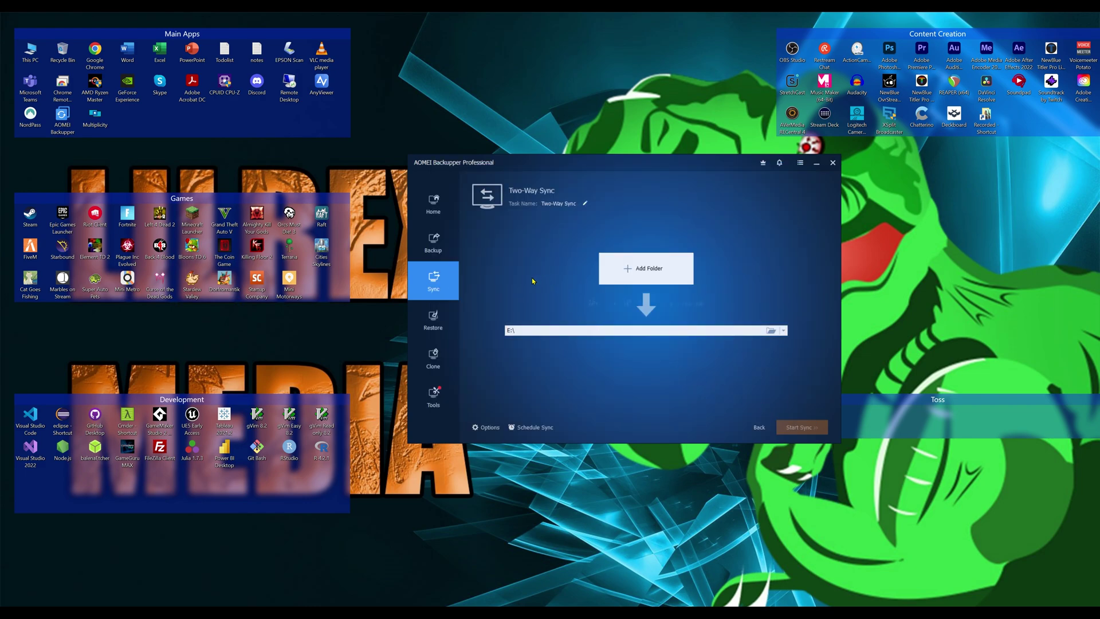
- Look over the restore page and System Clone's destination disks, trying D: SanDisk Game Drive as the target and cancelling the clone
{"action": "left_click", "coordinate": [442, 326]}
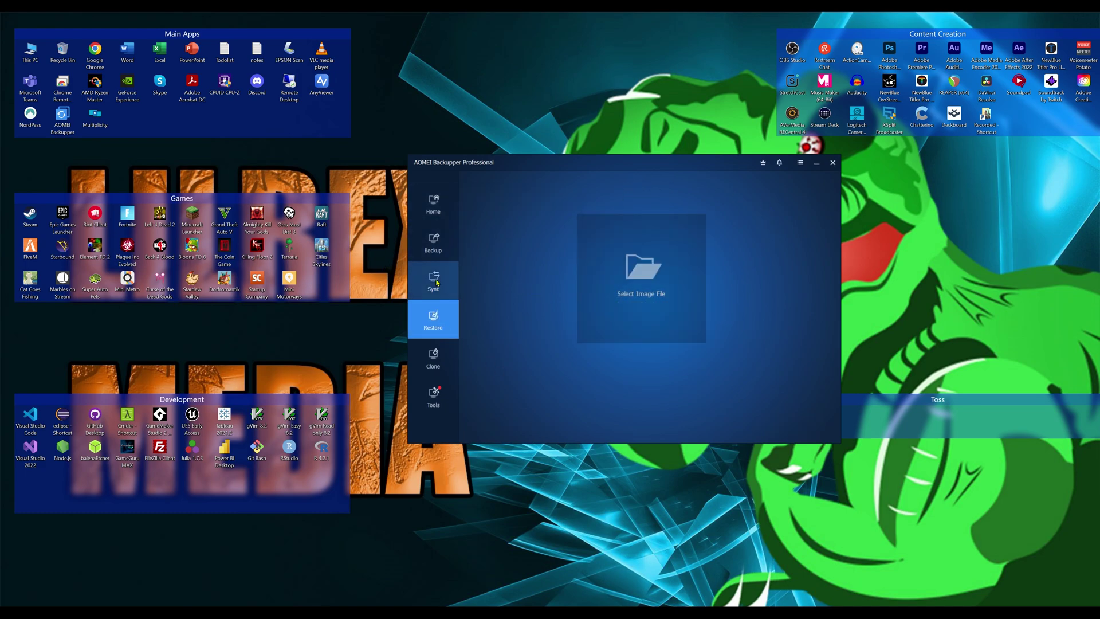
{"action": "left_click", "coordinate": [431, 353]}
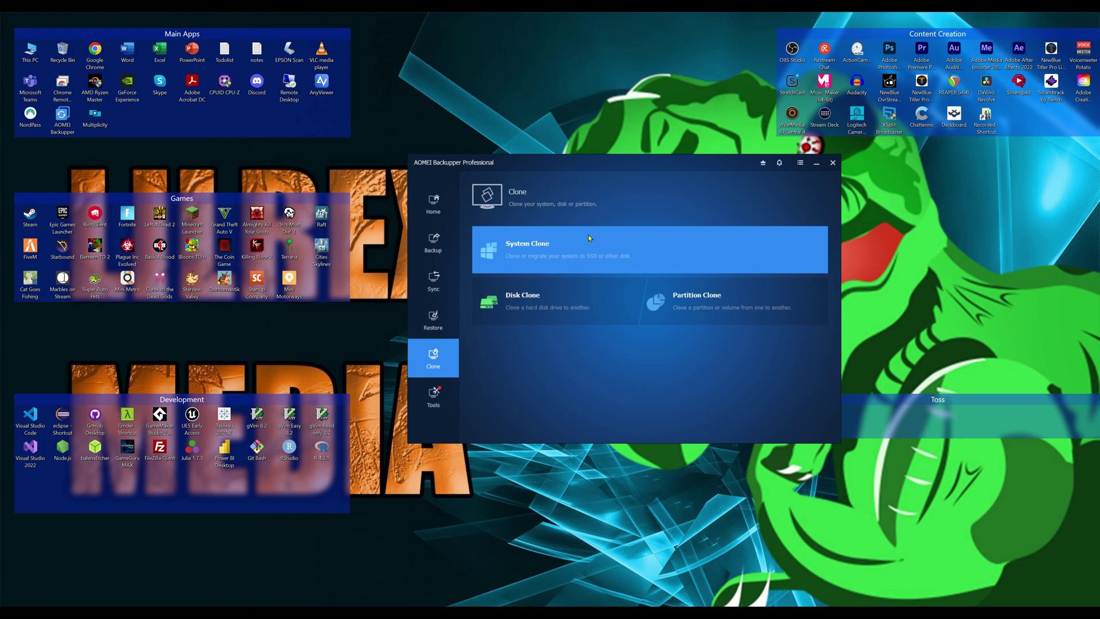
{"action": "left_click", "coordinate": [634, 248]}
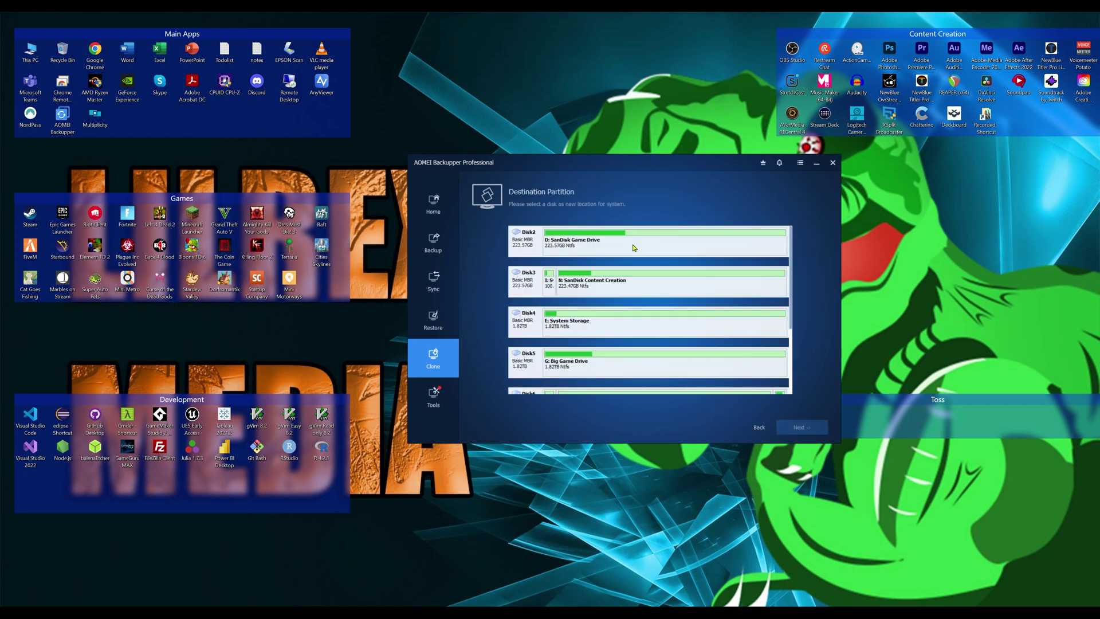
{"action": "left_click", "coordinate": [635, 247]}
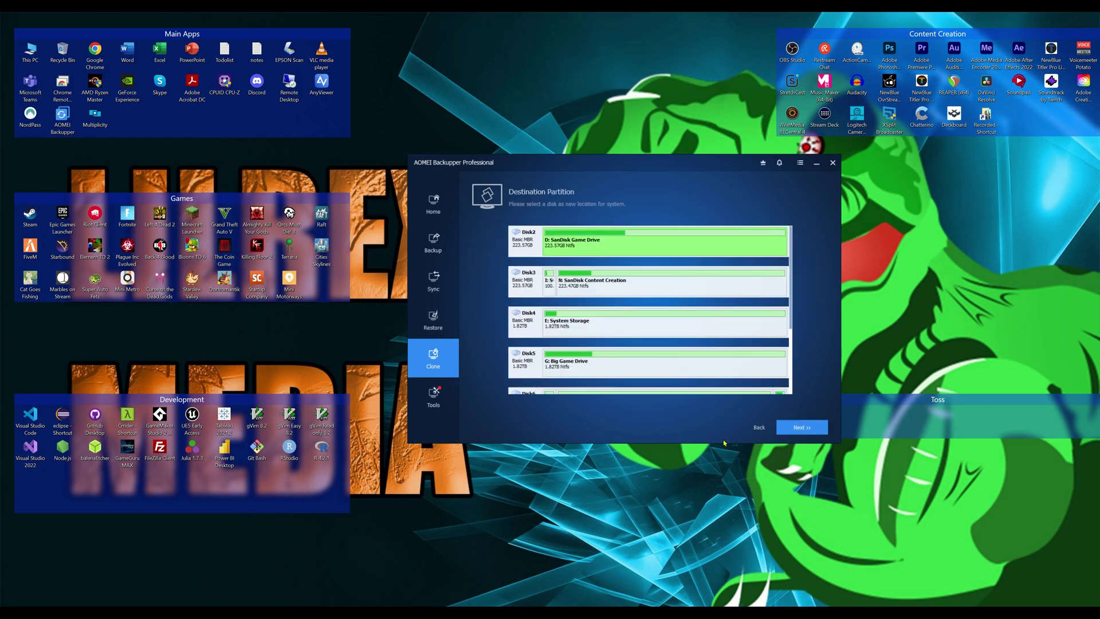
{"action": "left_click", "coordinate": [807, 428]}
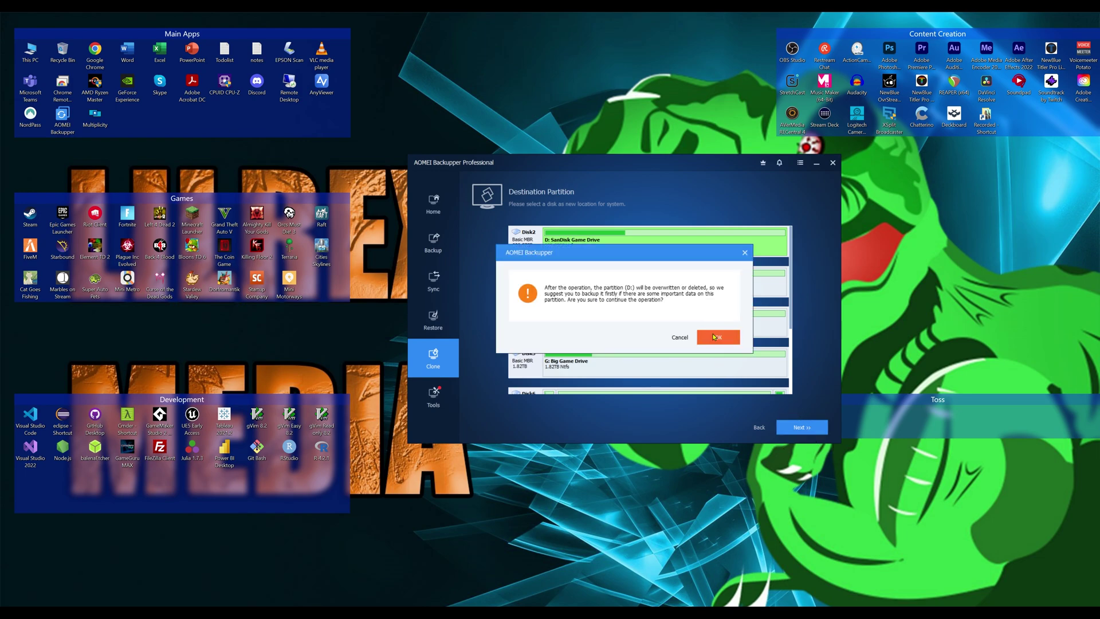
{"action": "left_click", "coordinate": [682, 337]}
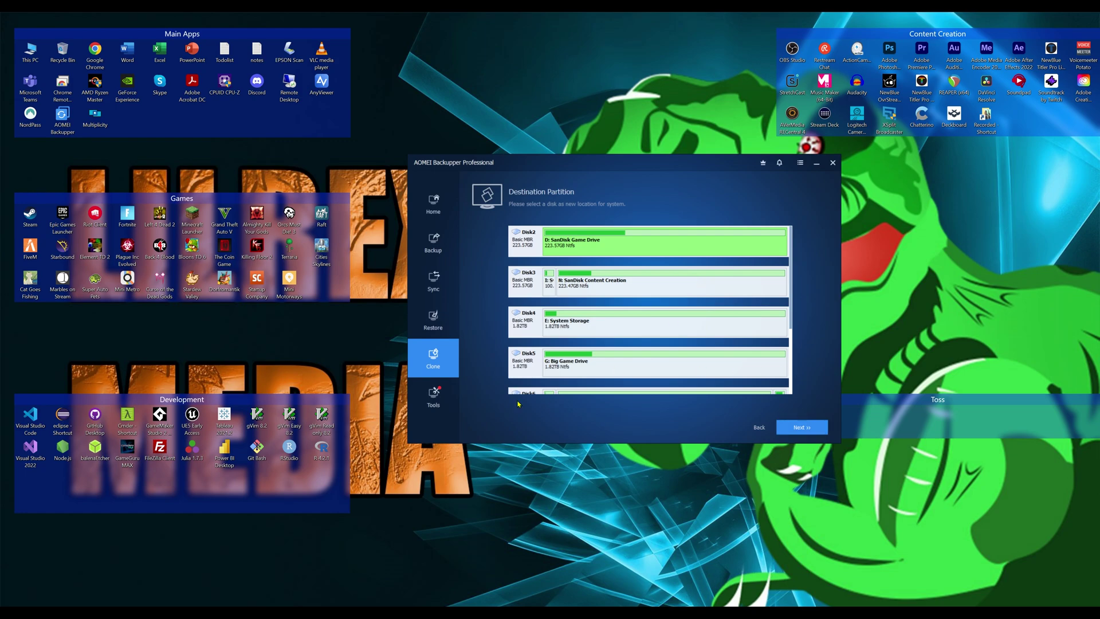
{"action": "scroll", "coordinate": [685, 295], "scroll_direction": "down", "scroll_amount": 3}
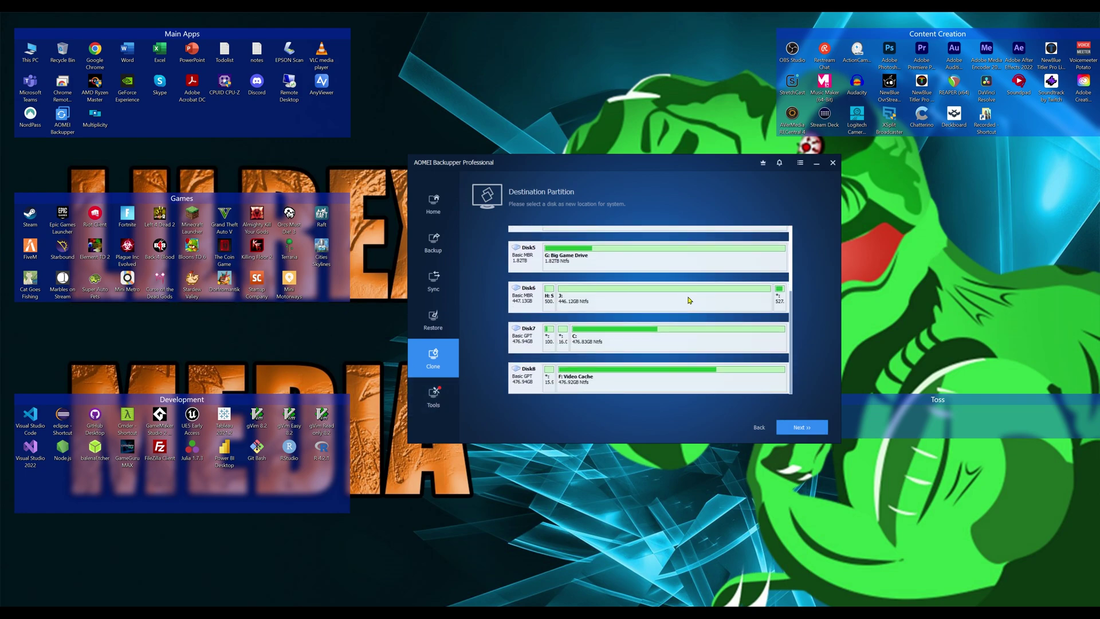
{"action": "left_click", "coordinate": [758, 427]}
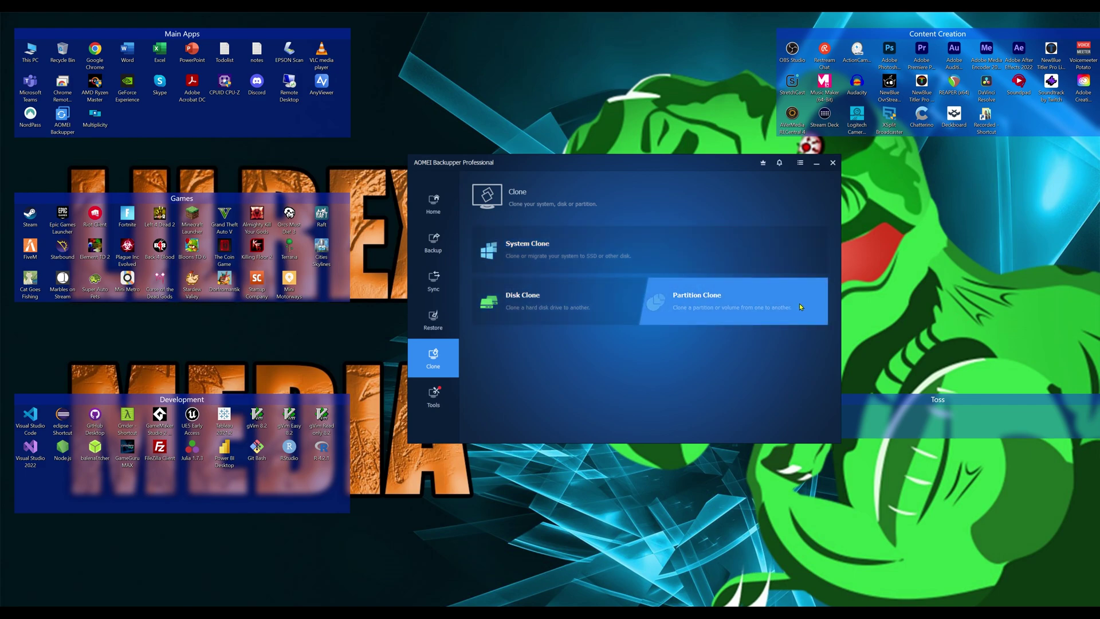
- Look over the common tools, viewing the Recovery Environment and Notification Settings dialogs without changing them
{"action": "left_click", "coordinate": [456, 397]}
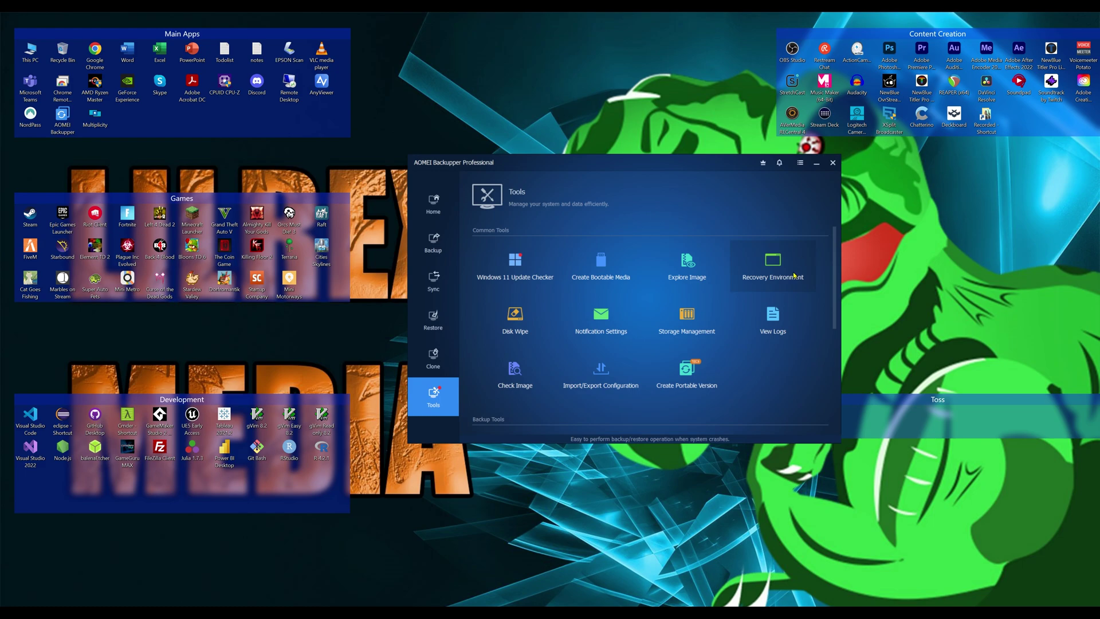
{"action": "left_click", "coordinate": [772, 275]}
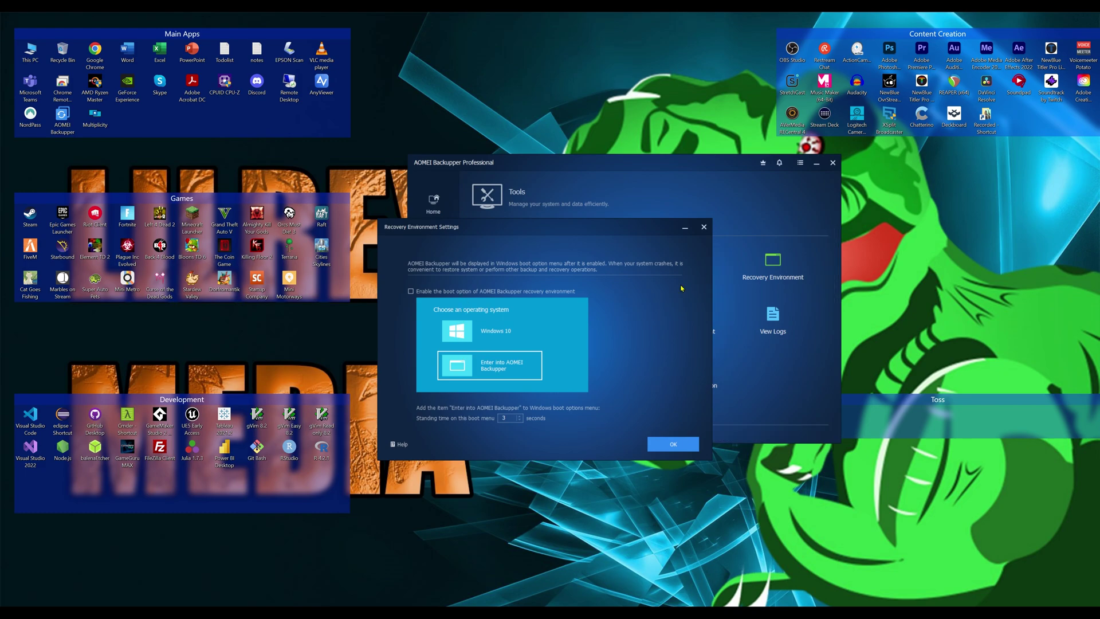
{"action": "left_click", "coordinate": [704, 227]}
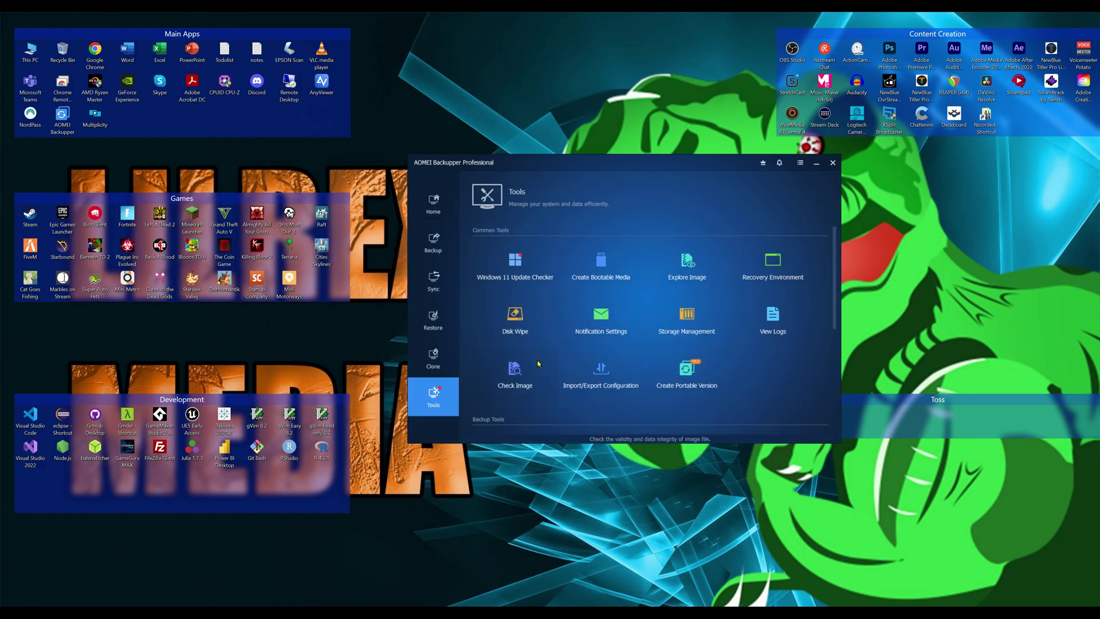
{"action": "left_click", "coordinate": [616, 311]}
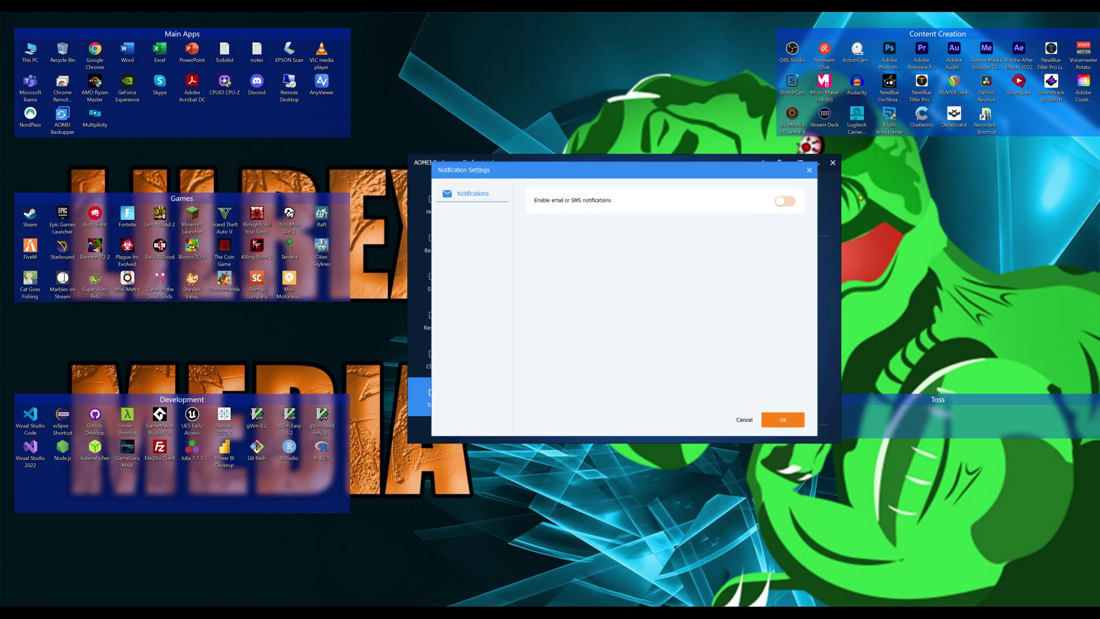
{"action": "left_click", "coordinate": [745, 420]}
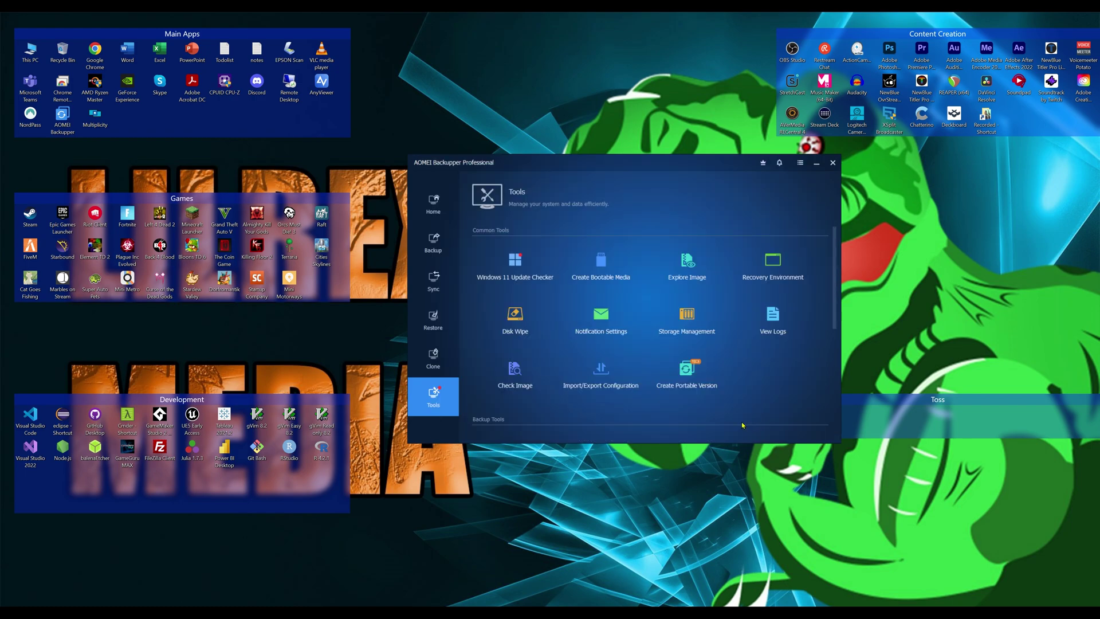
- Examine Storage Management's options for adding share or NAS devices and local paths, without adding any location
{"action": "left_click", "coordinate": [691, 313]}
{"action": "left_click", "coordinate": [567, 220]}
{"action": "left_click", "coordinate": [574, 225]}
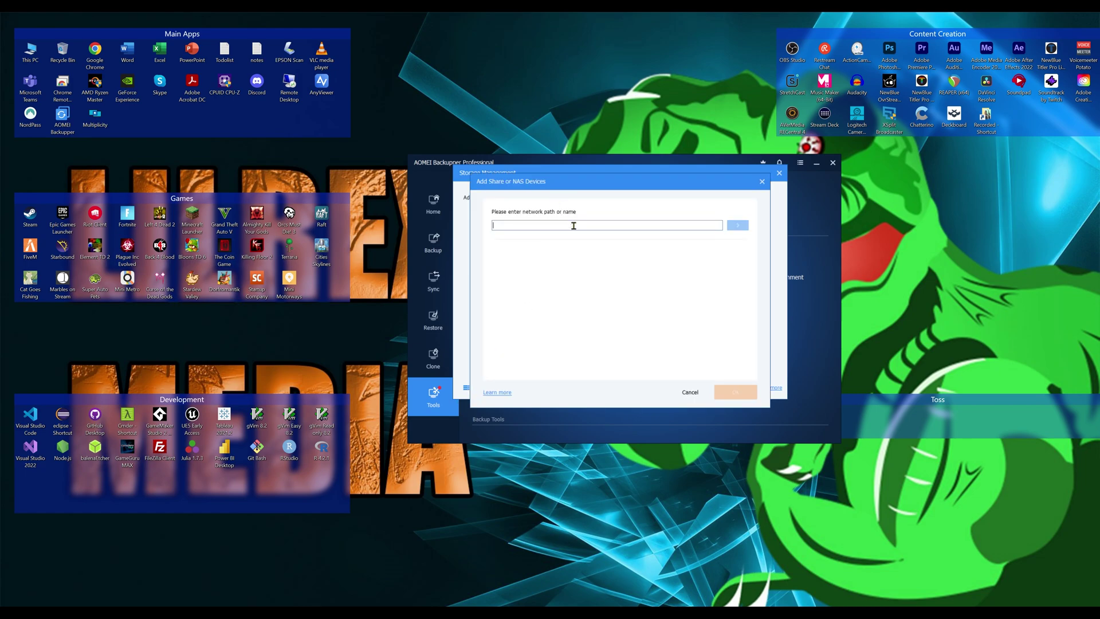
{"action": "left_click", "coordinate": [762, 181]}
{"action": "left_click", "coordinate": [560, 388]}
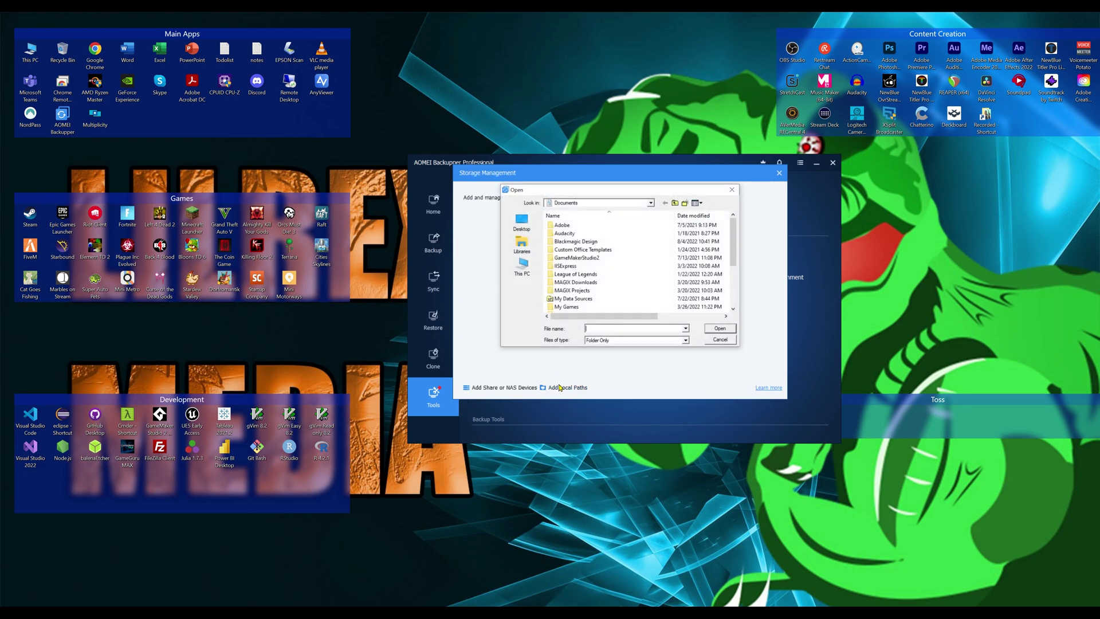
{"action": "left_click", "coordinate": [723, 340]}
{"action": "left_click", "coordinate": [780, 173]}
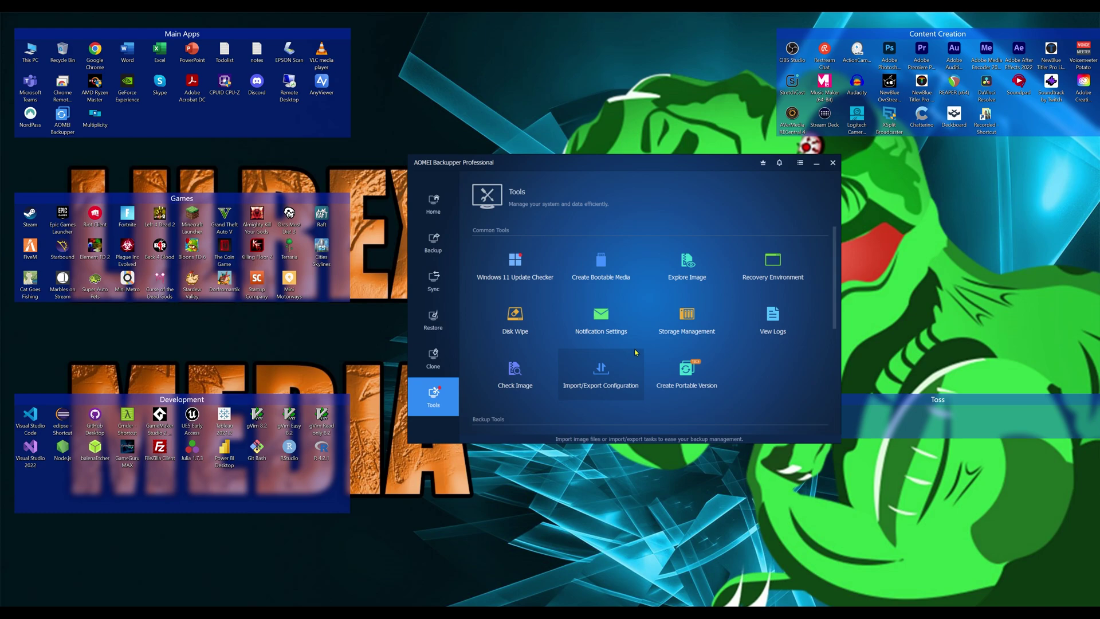
- Check the upgrade offer for Create Portable Version and compare the Technician and Technician Plus editions on the website in the browser
{"action": "left_click", "coordinate": [687, 380]}
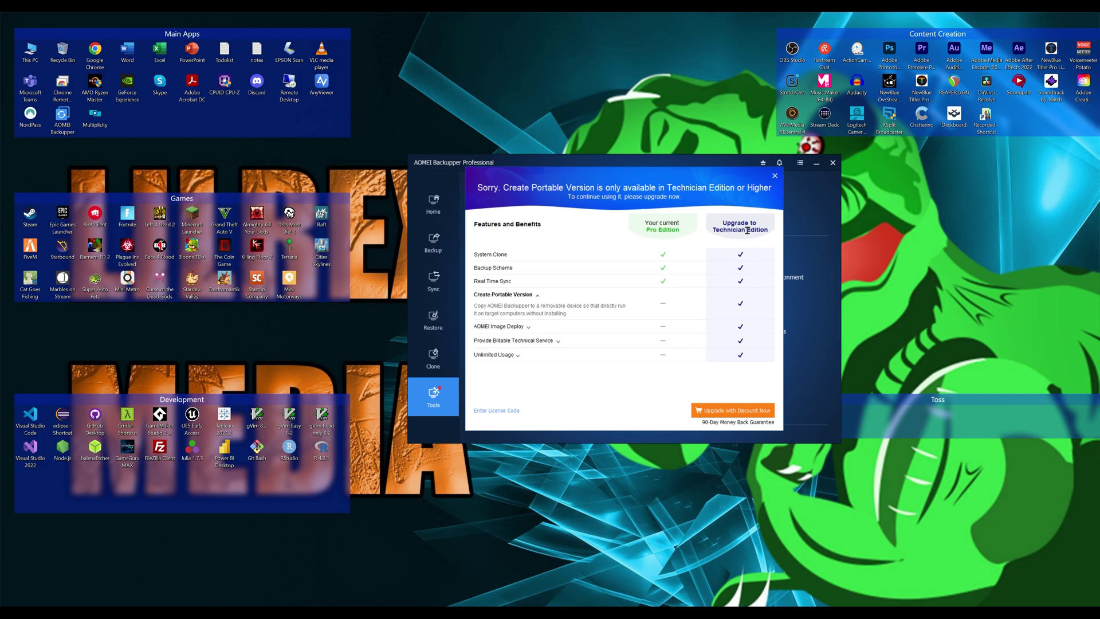
{"action": "left_click", "coordinate": [718, 410]}
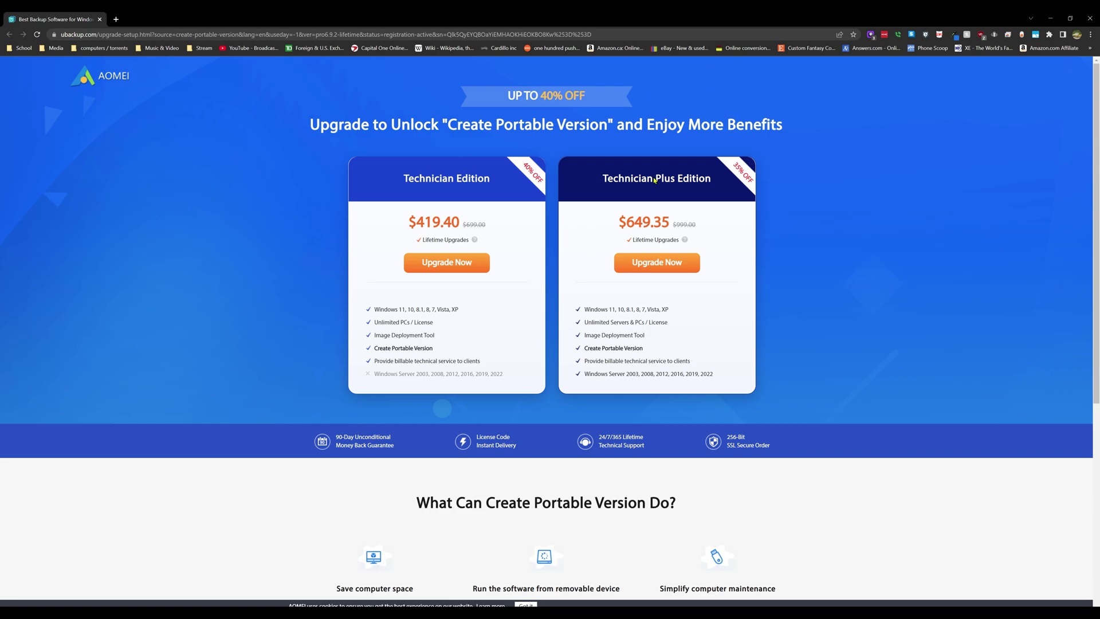
{"action": "left_click_drag", "start_coordinate": [609, 374], "coordinate": [732, 379]}
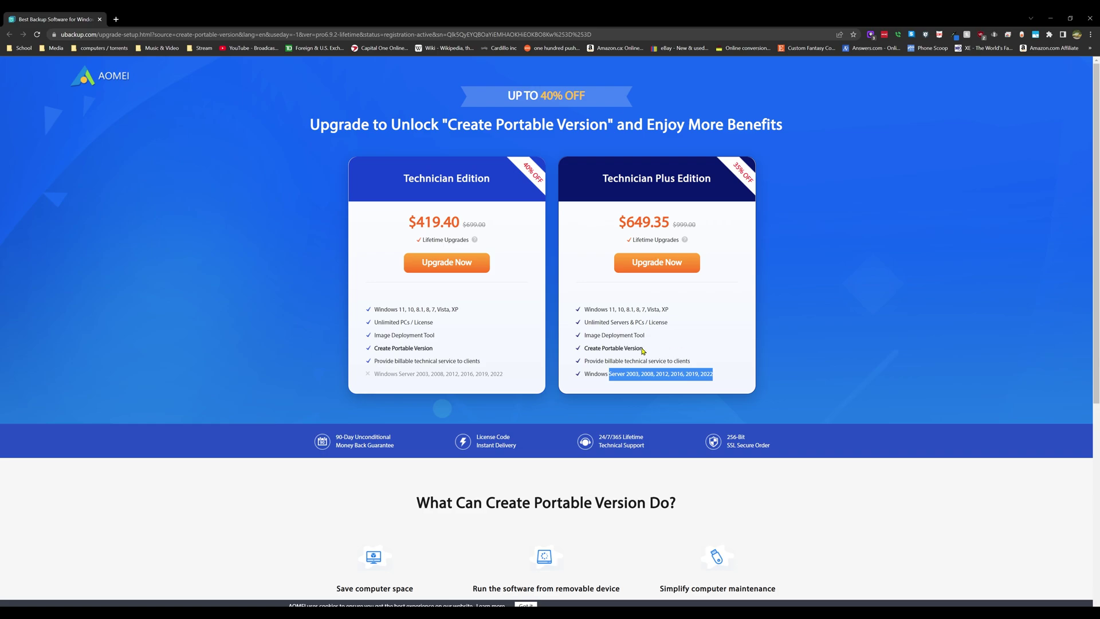
{"action": "left_click_drag", "start_coordinate": [429, 347], "coordinate": [373, 351]}
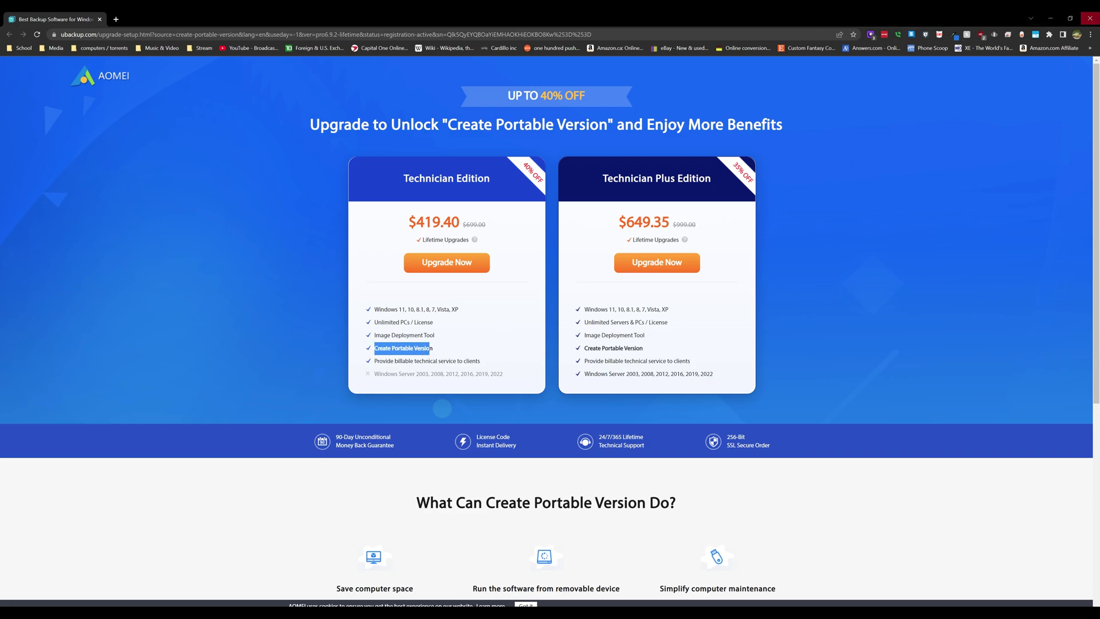
{"action": "left_click", "coordinate": [1090, 18]}
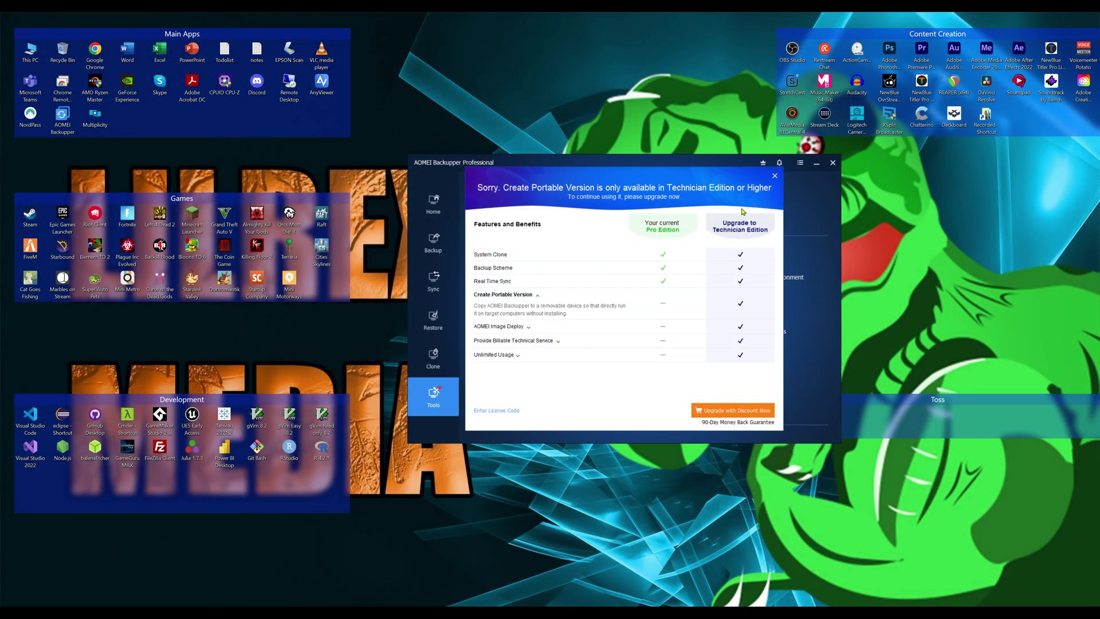
{"action": "left_click", "coordinate": [774, 176]}
- Look over the Cloud Backup tool's CBackup description and its sign-up website, and return to the tools list
{"action": "scroll", "coordinate": [498, 362], "scroll_direction": "down", "scroll_amount": 3}
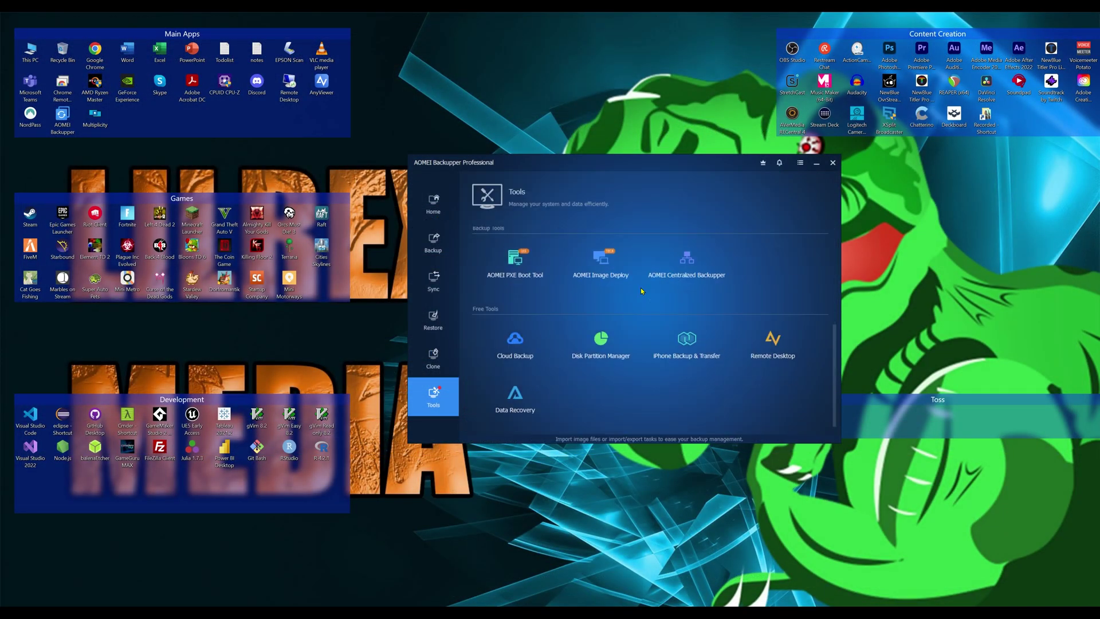
{"action": "left_click", "coordinate": [501, 363]}
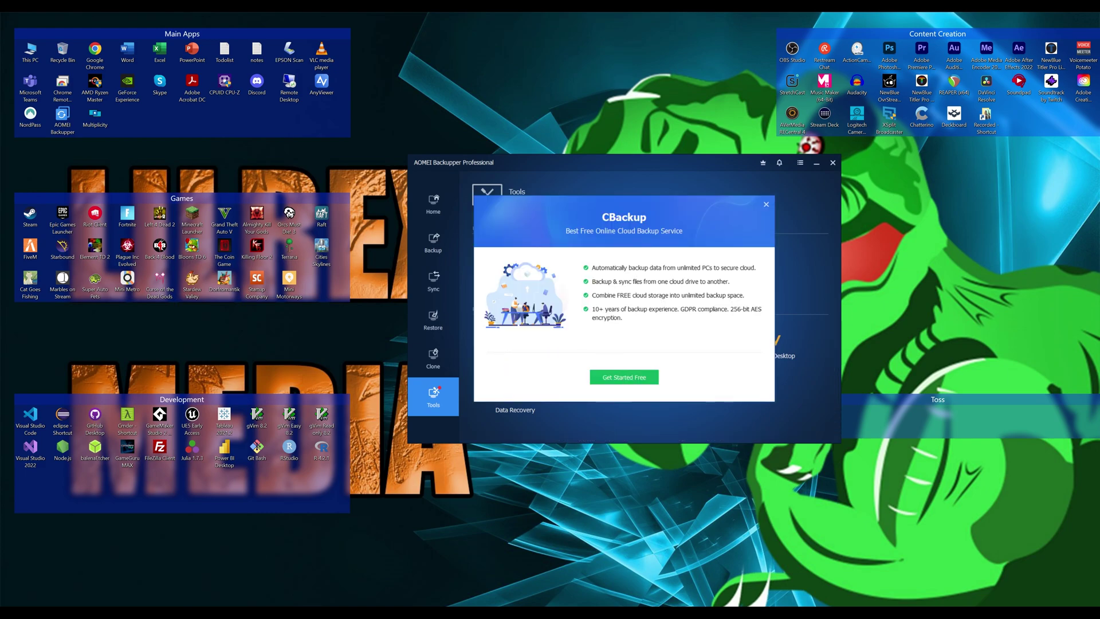
{"action": "left_click", "coordinate": [624, 377]}
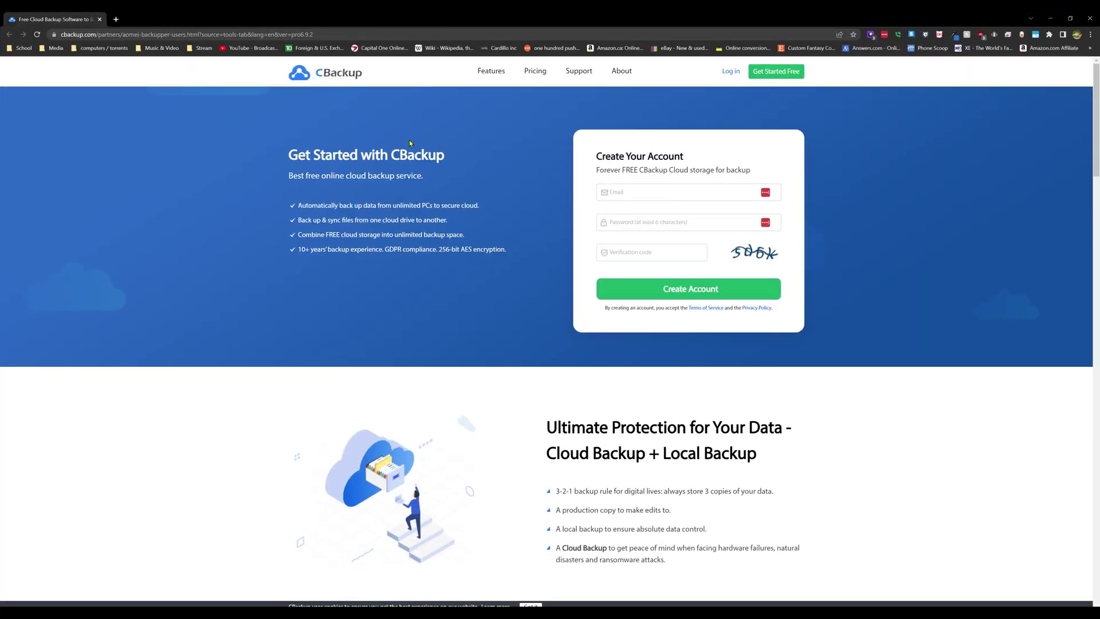
{"action": "key", "text": "ctrl+w"}
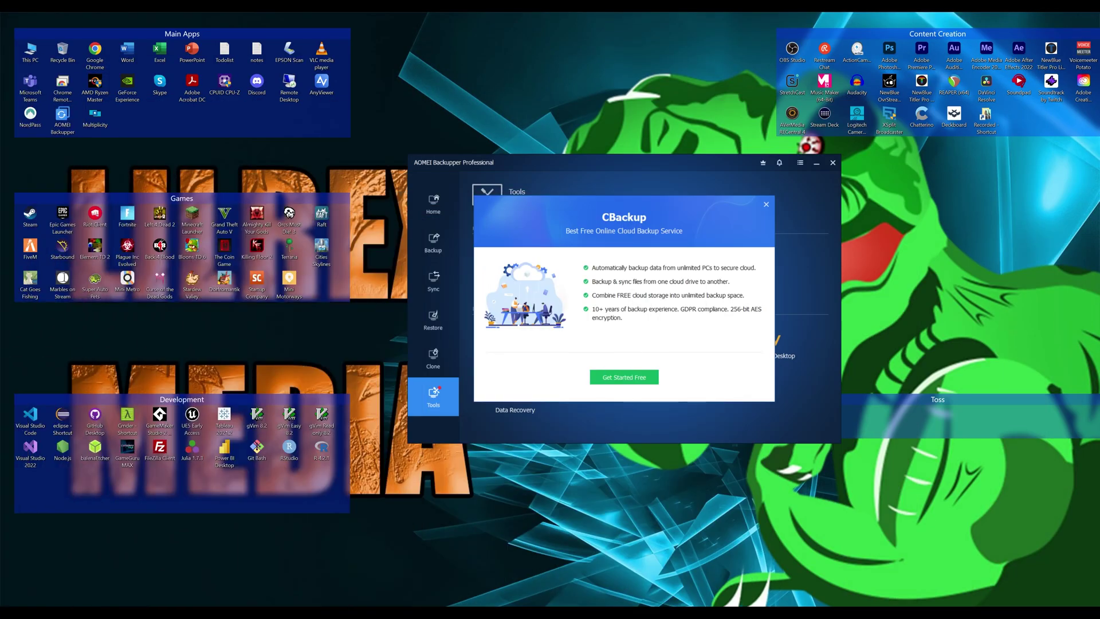
{"action": "left_click", "coordinate": [766, 204]}
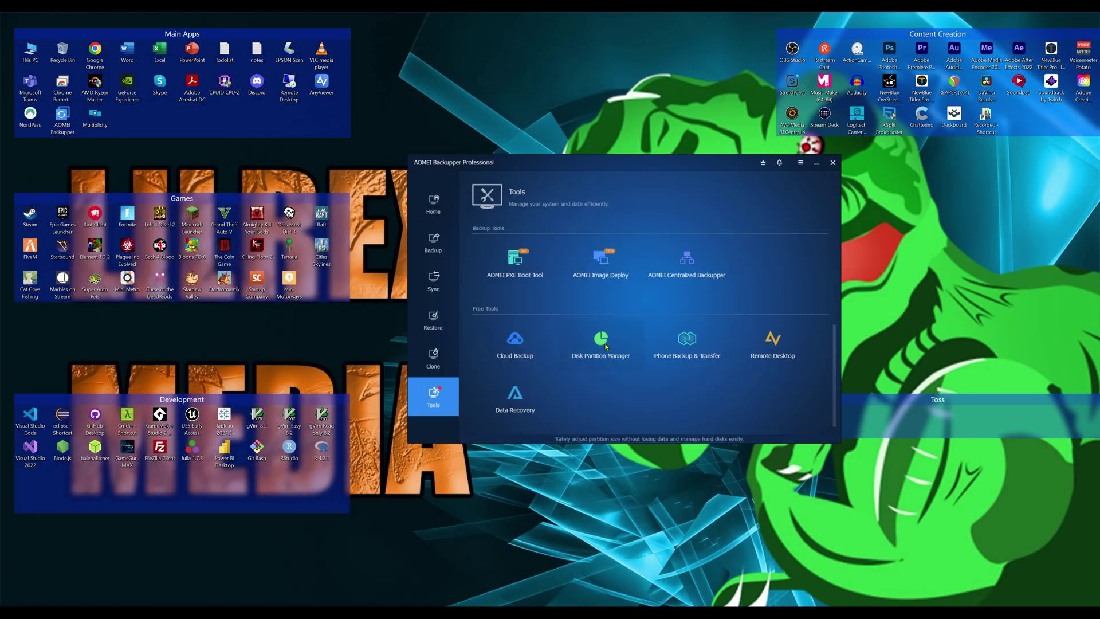
- Look over the free tools Disk Partition Manager, iPhone Backup & Transfer, Remote Desktop and Data Recovery
{"action": "left_click", "coordinate": [605, 346]}
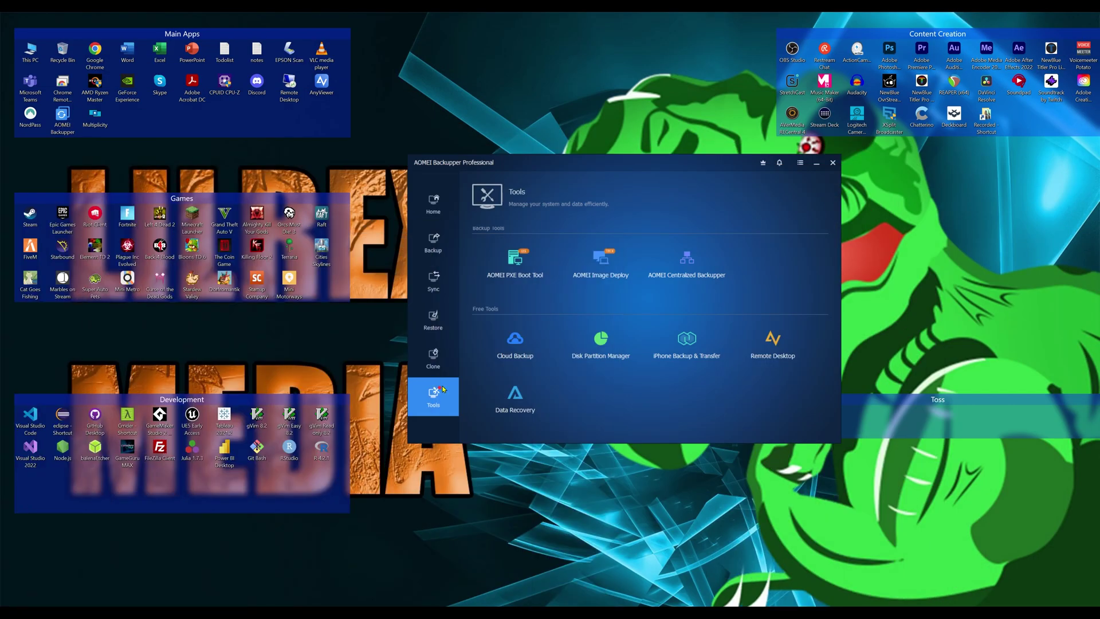
{"action": "left_click", "coordinate": [669, 336]}
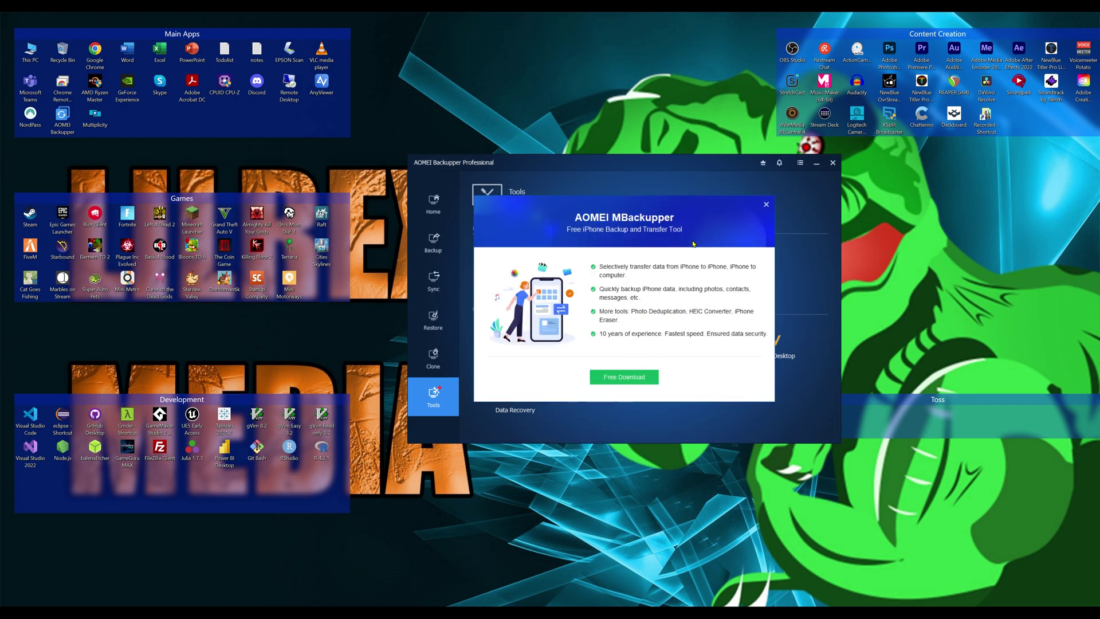
{"action": "left_click", "coordinate": [766, 204]}
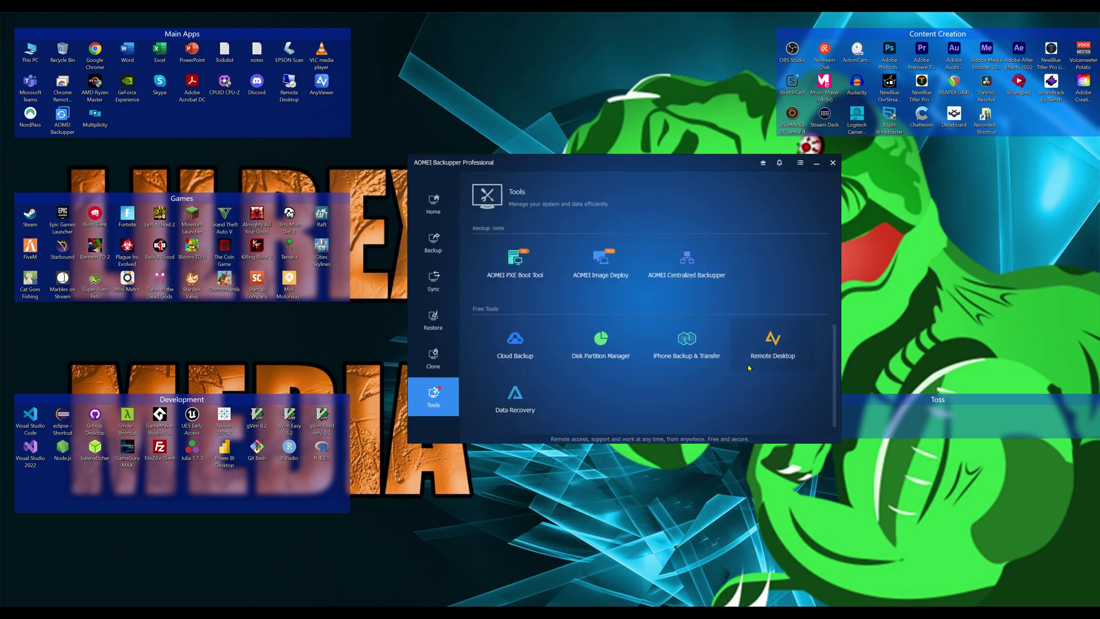
{"action": "left_click", "coordinate": [784, 344]}
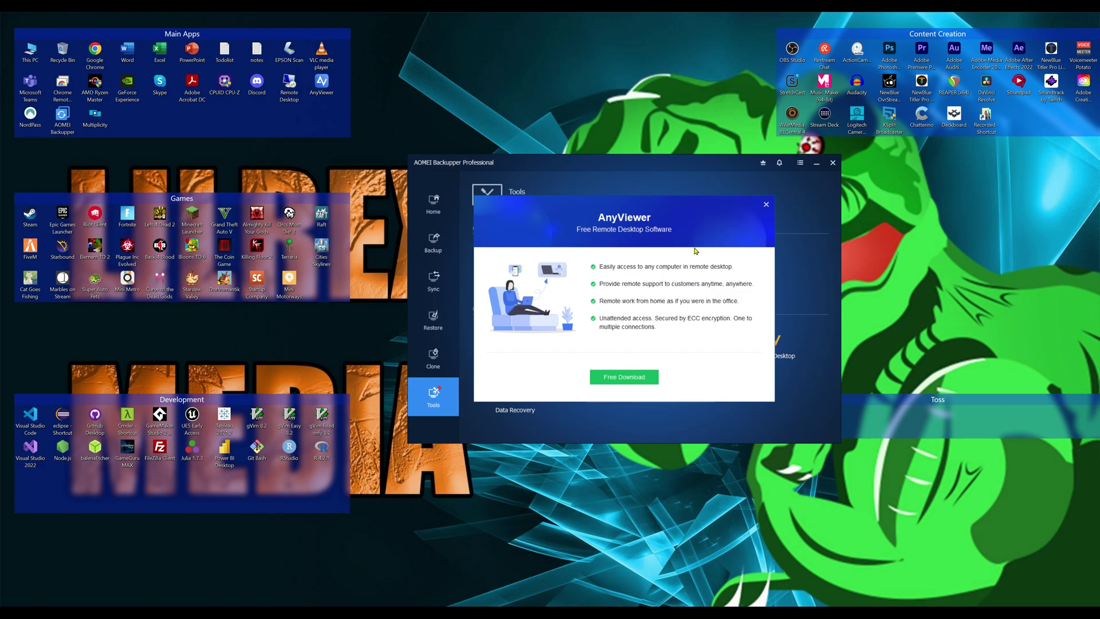
{"action": "key", "text": "Escape"}
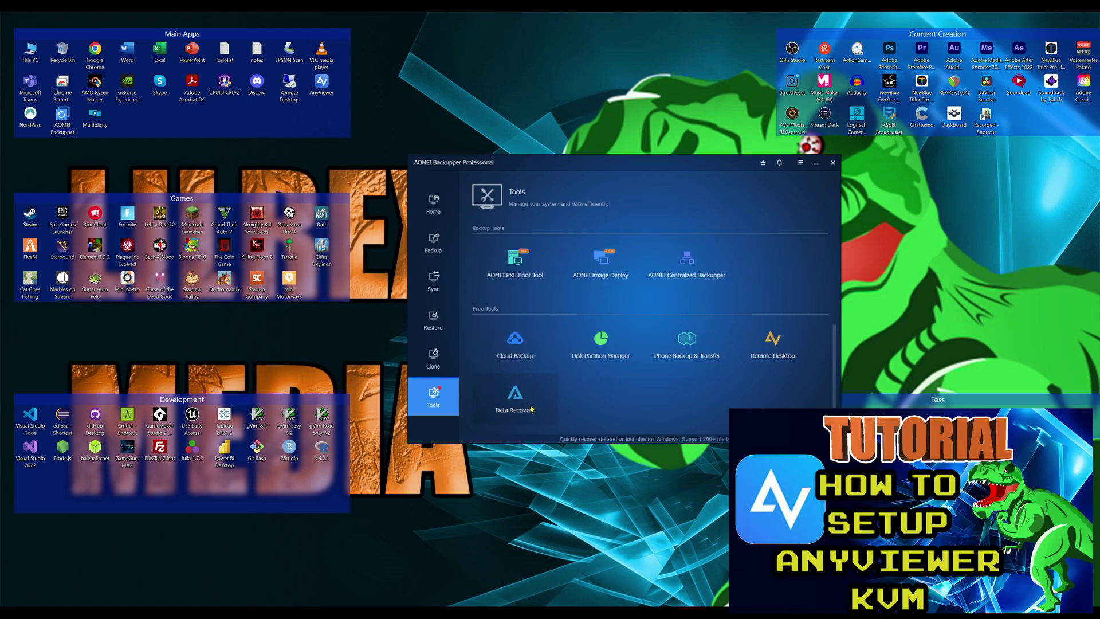
{"action": "left_click", "coordinate": [532, 409]}
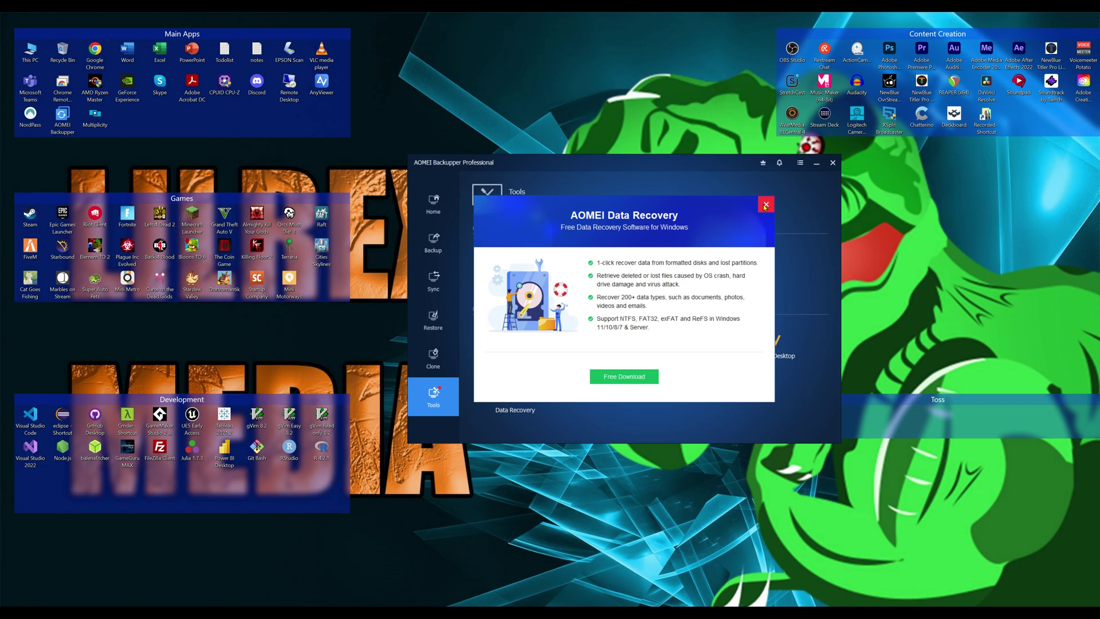
{"action": "left_click", "coordinate": [766, 204]}
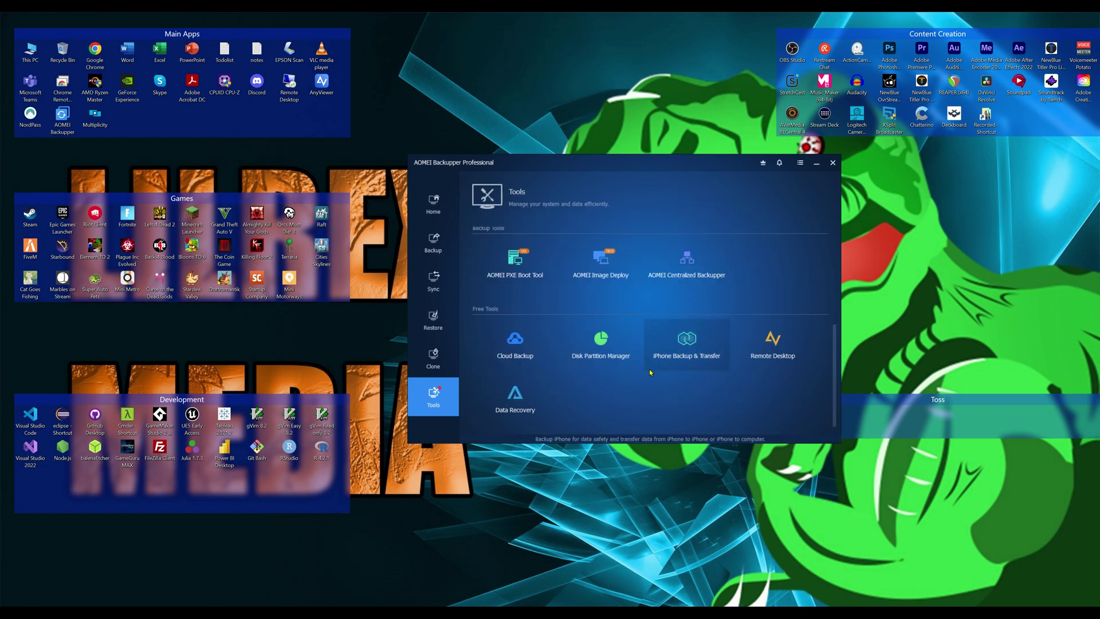
{"action": "scroll", "coordinate": [653, 373], "scroll_direction": "up", "scroll_amount": 3}
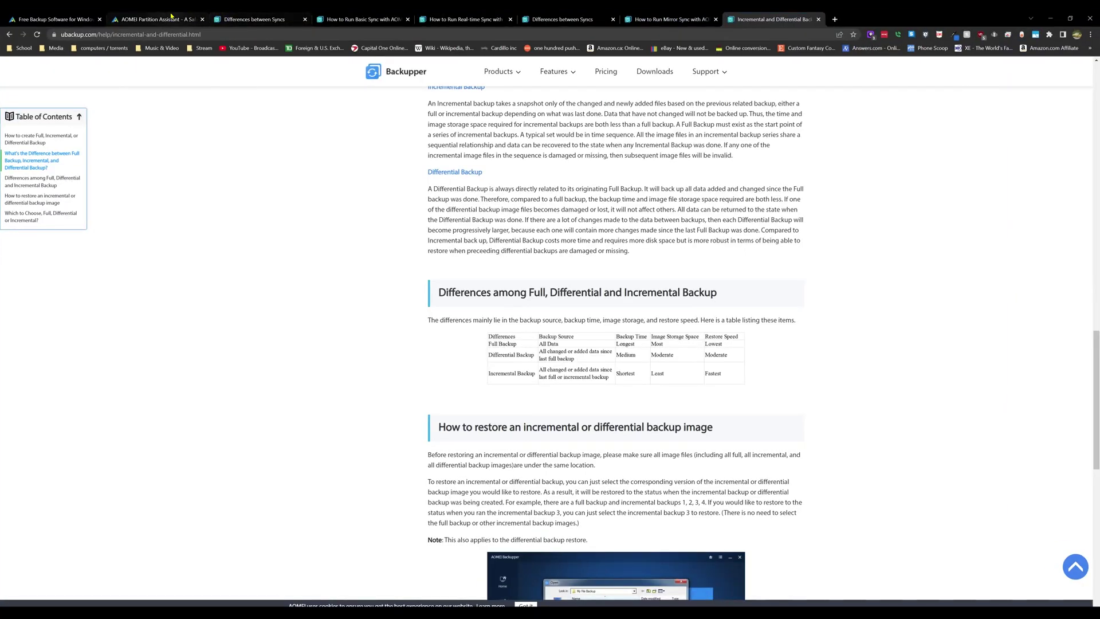
- Switch to the AOMEI Backupper Standard web page in Chrome and compare the Standard, Professional and Workstation editions' prices and backup features
{"action": "left_click", "coordinate": [155, 19]}
{"action": "left_click", "coordinate": [51, 16]}
{"action": "scroll", "coordinate": [579, 310], "scroll_direction": "down", "scroll_amount": 8}
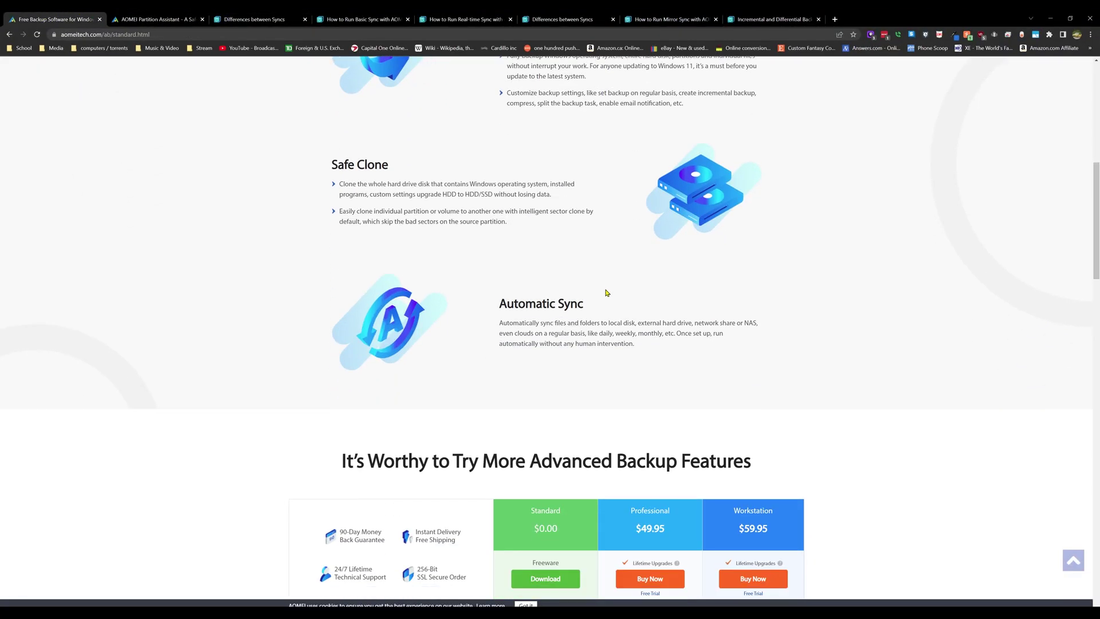
{"action": "scroll", "coordinate": [619, 270], "scroll_direction": "down", "scroll_amount": 4}
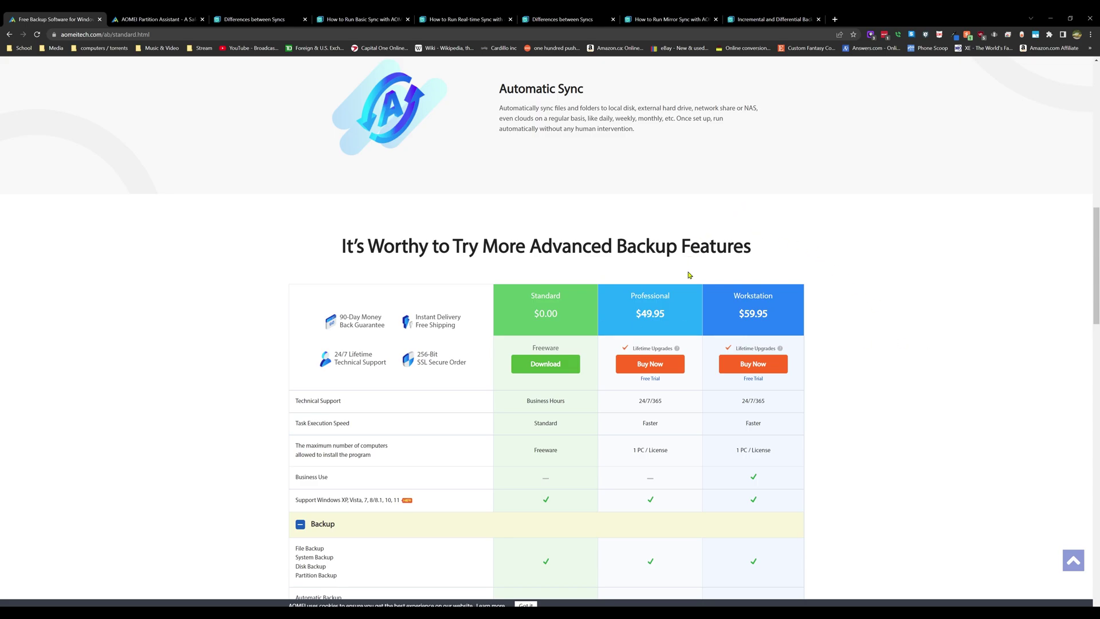
{"action": "scroll", "coordinate": [720, 321], "scroll_direction": "down", "scroll_amount": 2}
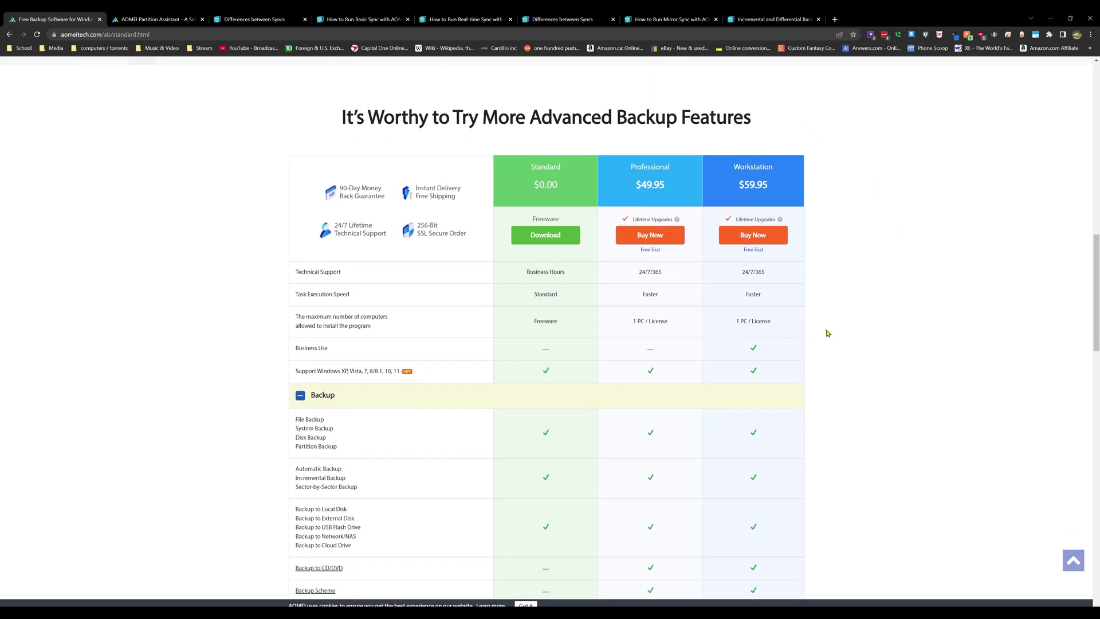
{"action": "scroll", "coordinate": [824, 344], "scroll_direction": "down", "scroll_amount": 5}
{"action": "scroll", "coordinate": [825, 342], "scroll_direction": "up", "scroll_amount": 5}
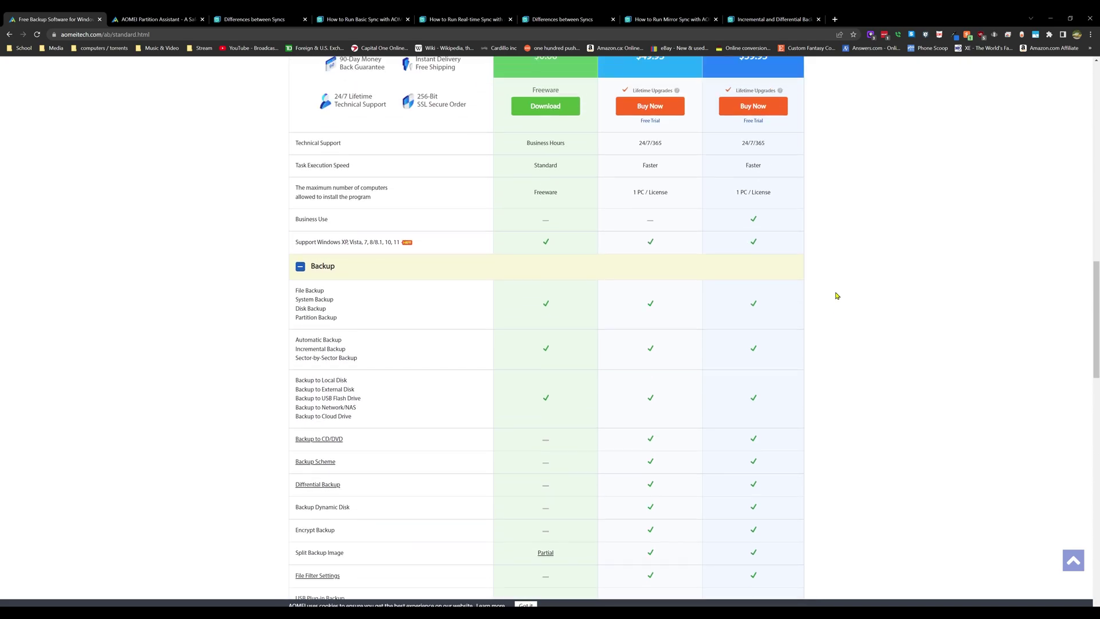
{"action": "scroll", "coordinate": [828, 296], "scroll_direction": "up", "scroll_amount": 10}
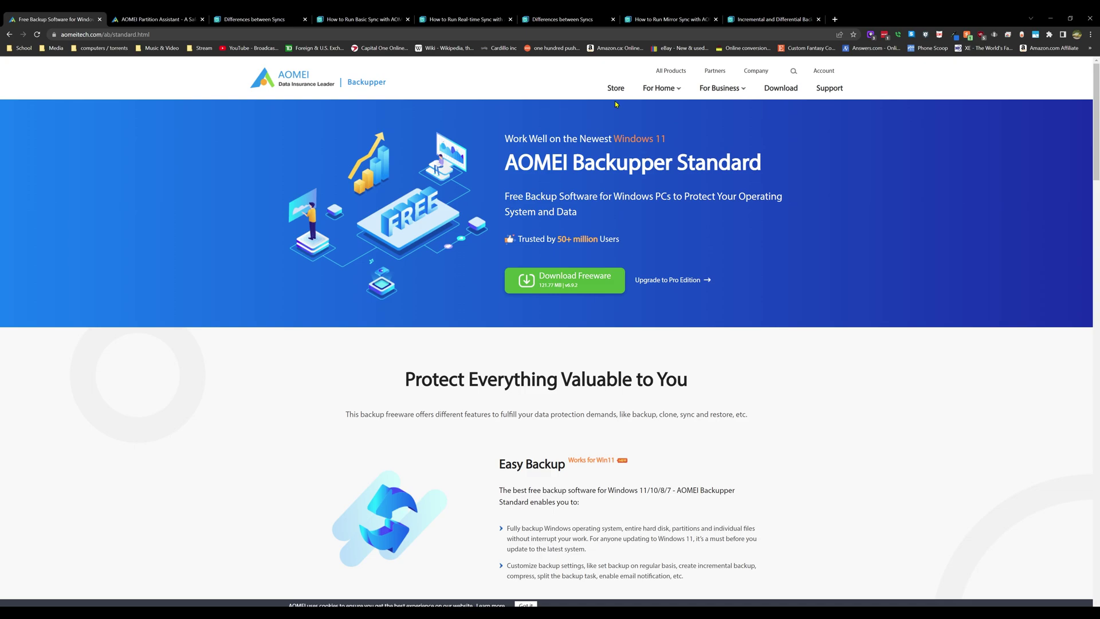
{"action": "scroll", "coordinate": [652, 353], "scroll_direction": "down", "scroll_amount": 10}
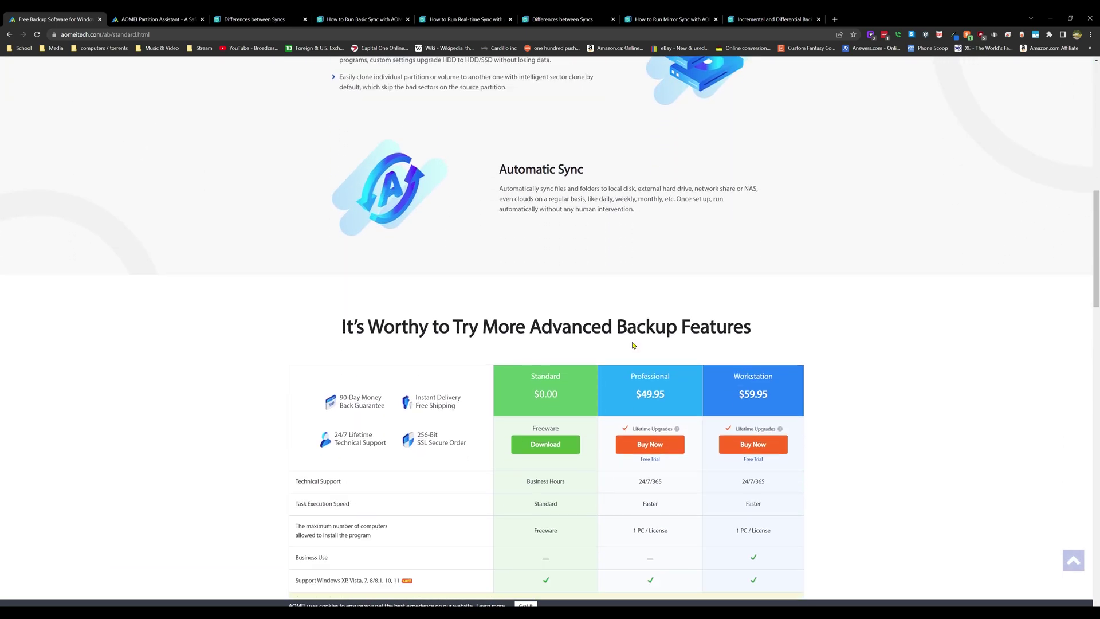
{"action": "scroll", "coordinate": [632, 325], "scroll_direction": "down", "scroll_amount": 14}
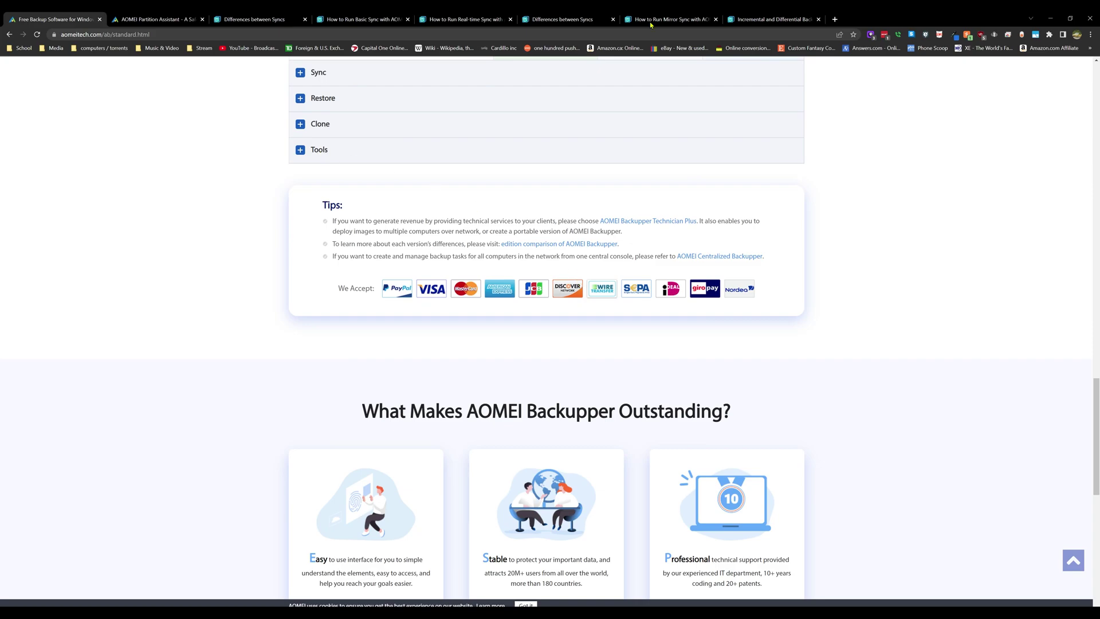
{"action": "scroll", "coordinate": [675, 272], "scroll_direction": "up", "scroll_amount": 4}
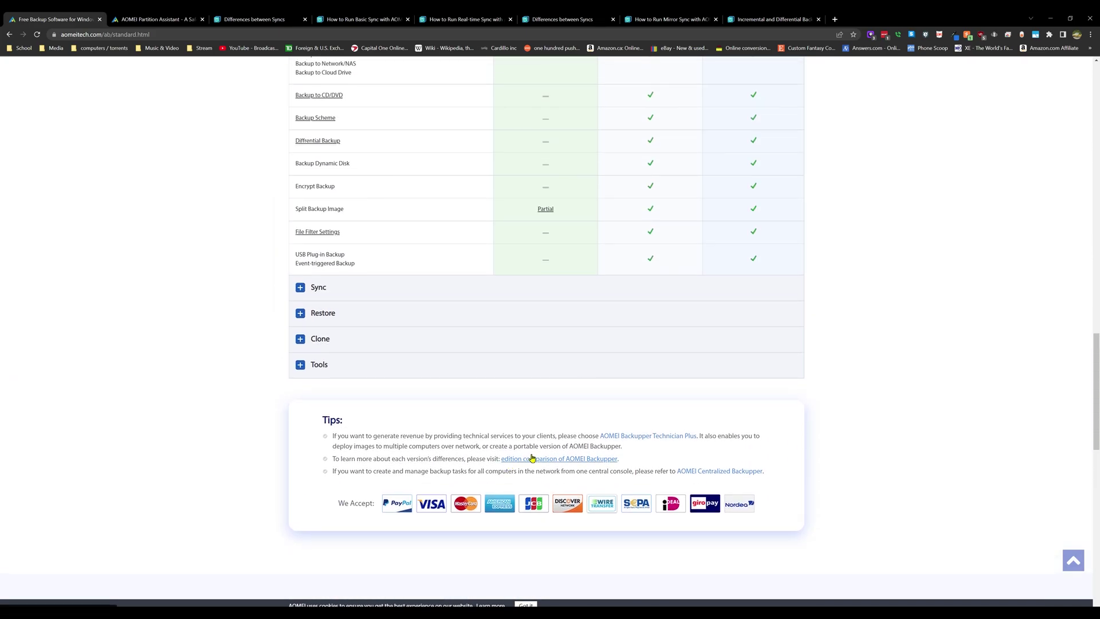
- Open the full AOMEI Backupper edition comparison and examine the overview and feature table covering Standard through Technician Plus
{"action": "left_click", "coordinate": [536, 459]}
{"action": "scroll", "coordinate": [533, 447], "scroll_direction": "down", "scroll_amount": 5}
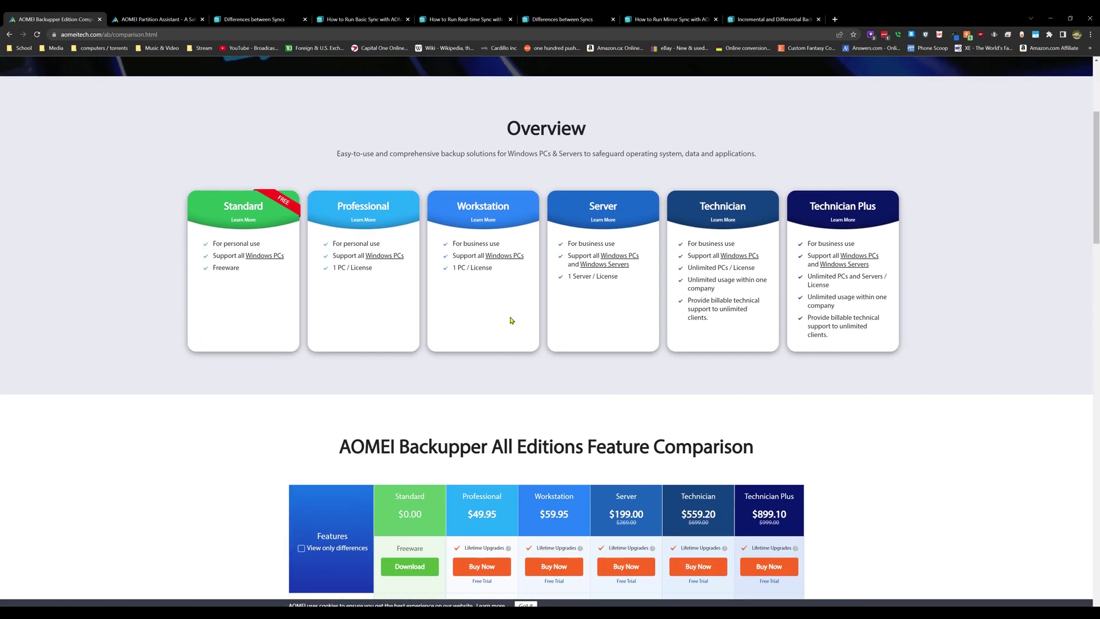
{"action": "scroll", "coordinate": [506, 314], "scroll_direction": "down", "scroll_amount": 15}
{"action": "scroll", "coordinate": [526, 261], "scroll_direction": "up", "scroll_amount": 10}
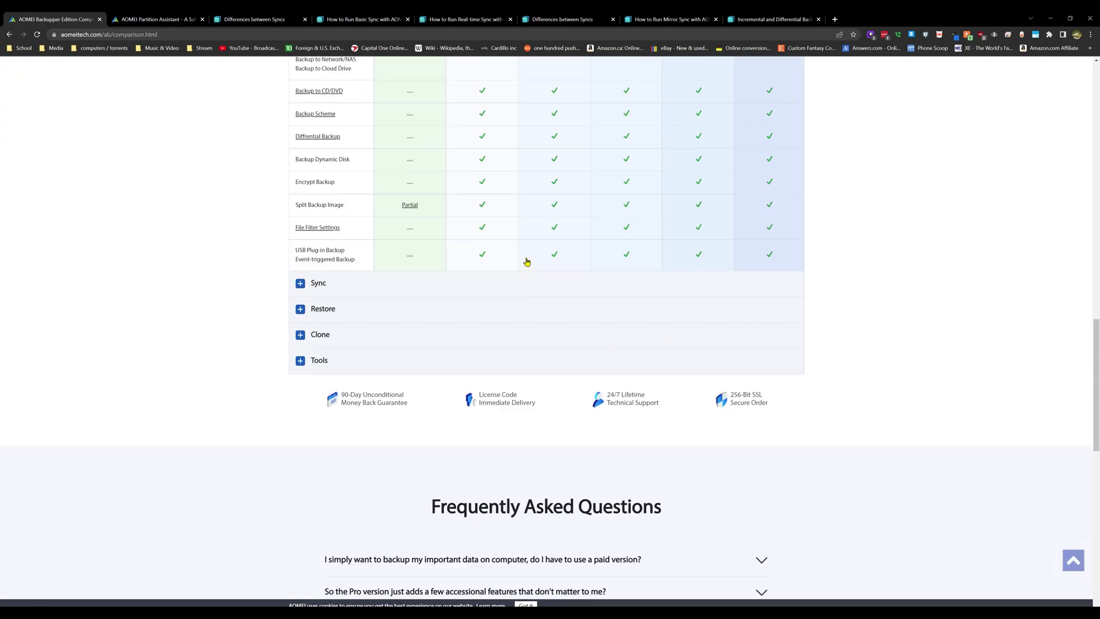